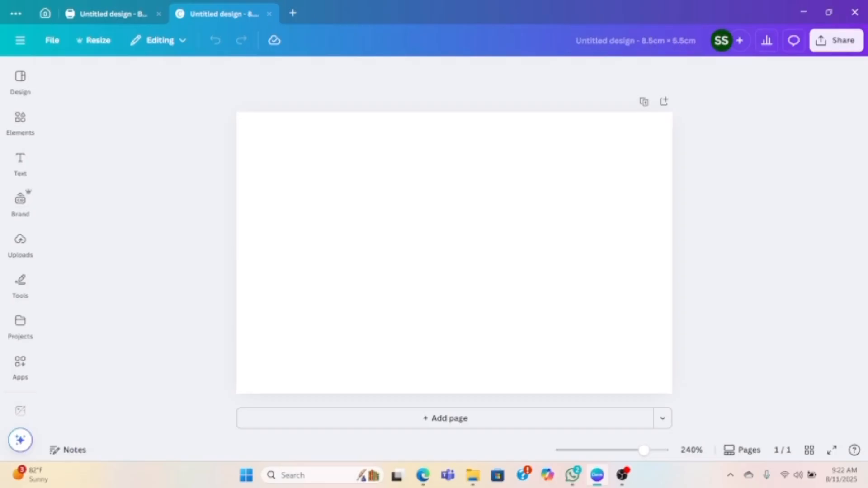
# - Switch to the Edge browser, look through the Monday Mandala bearded dragon coloring pages, and return to Canva
pyautogui.hotkey('alt', 'Tab')
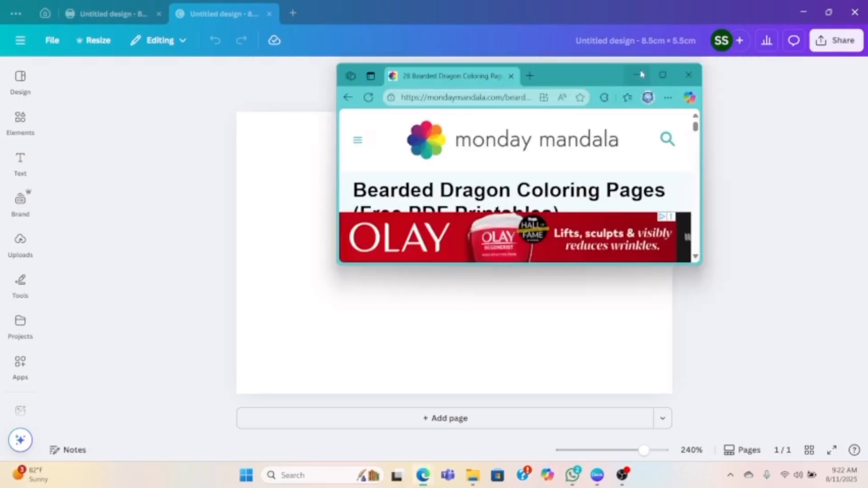
pyautogui.click(663, 75)
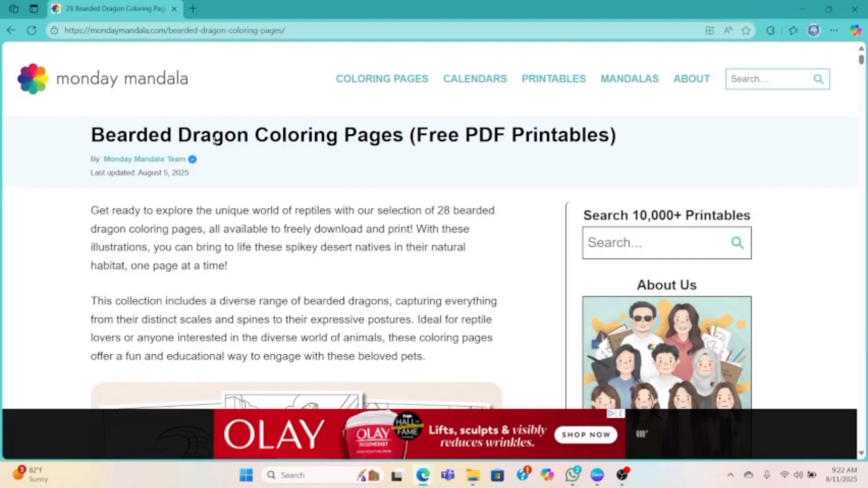
pyautogui.scroll(-15, 307, 208)
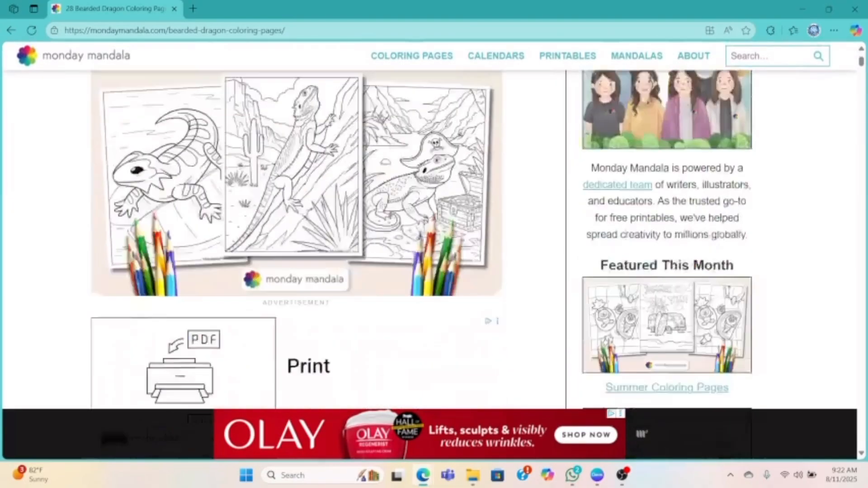
pyautogui.scroll(-6, 309, 217)
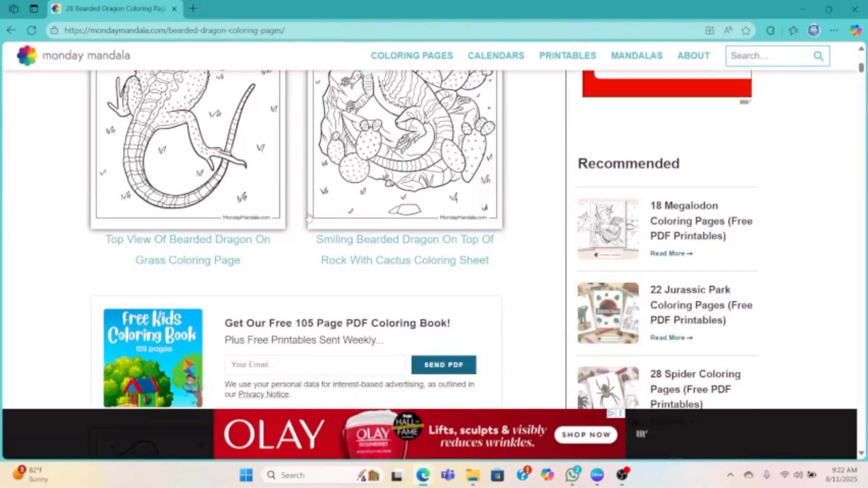
pyautogui.scroll(-15, 309, 219)
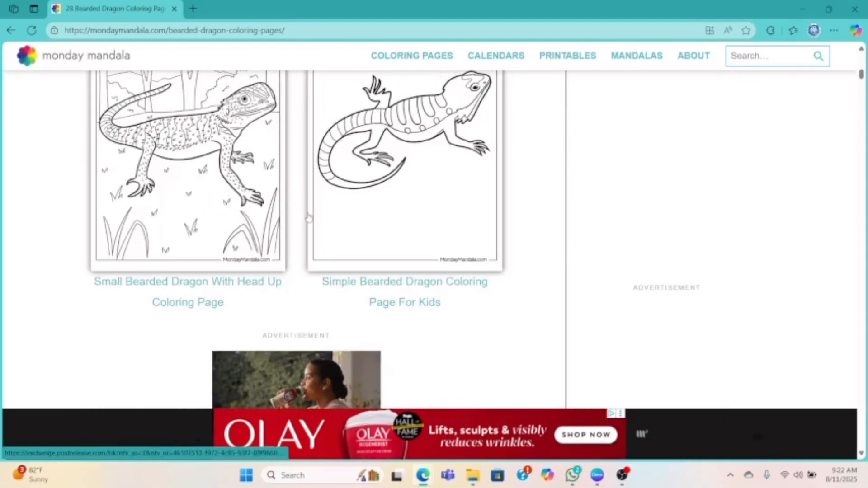
pyautogui.scroll(-10, 309, 219)
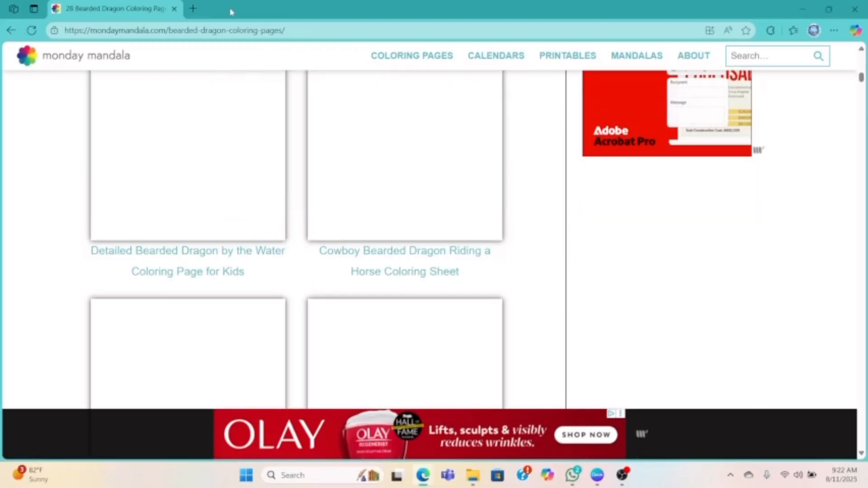
pyautogui.moveTo(230, 11); pyautogui.dragTo(867, 21)
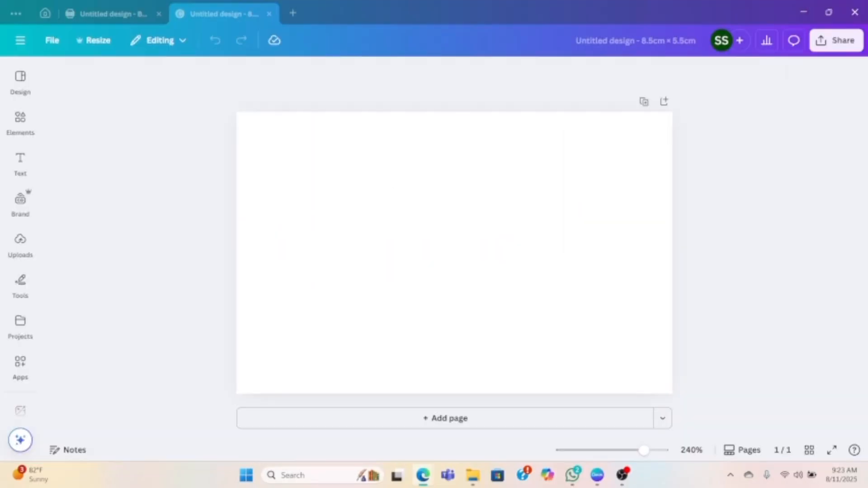
pyautogui.click(20, 364)
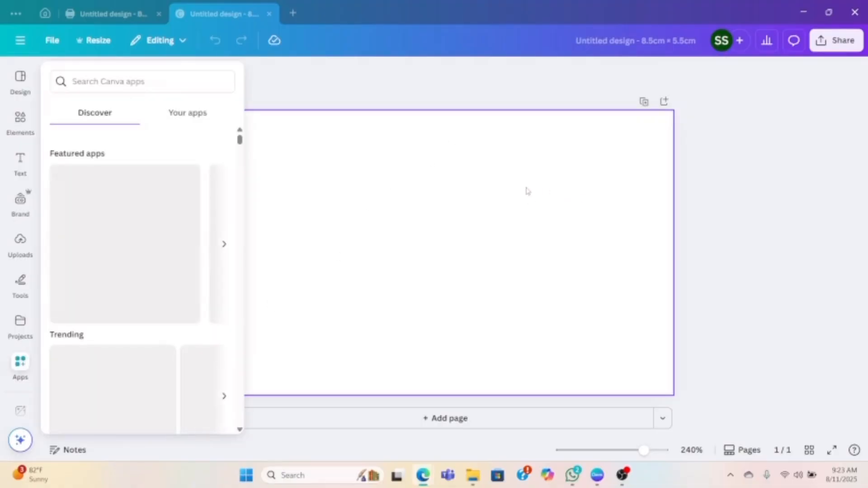
pyautogui.click(612, 156)
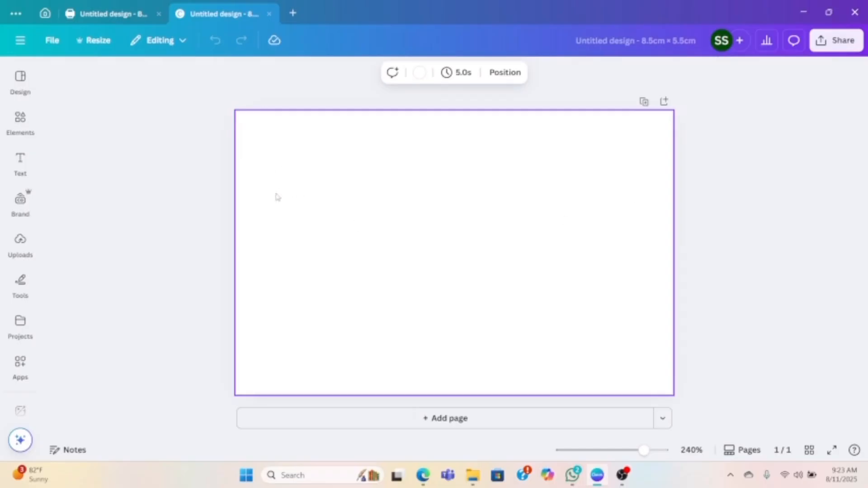
pyautogui.click(20, 244)
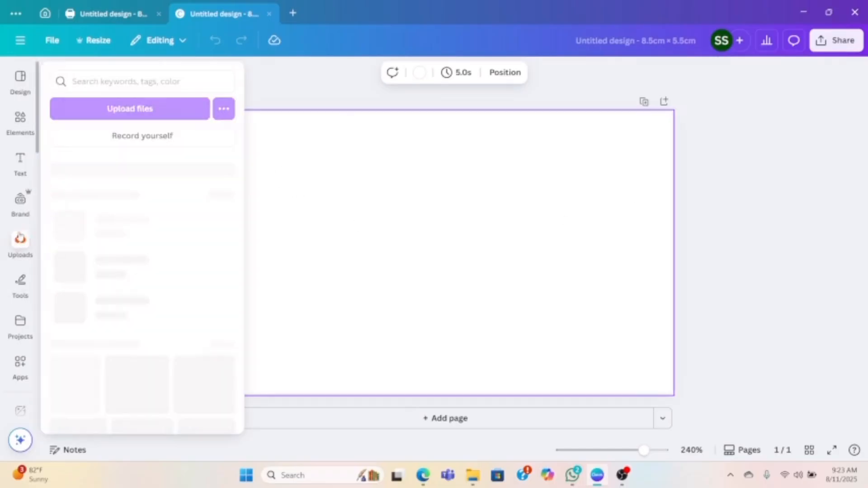
# - Search the elements library for "bearded dragon" and browse the full set of matching graphics
pyautogui.click(17, 130)
pyautogui.click(83, 78)
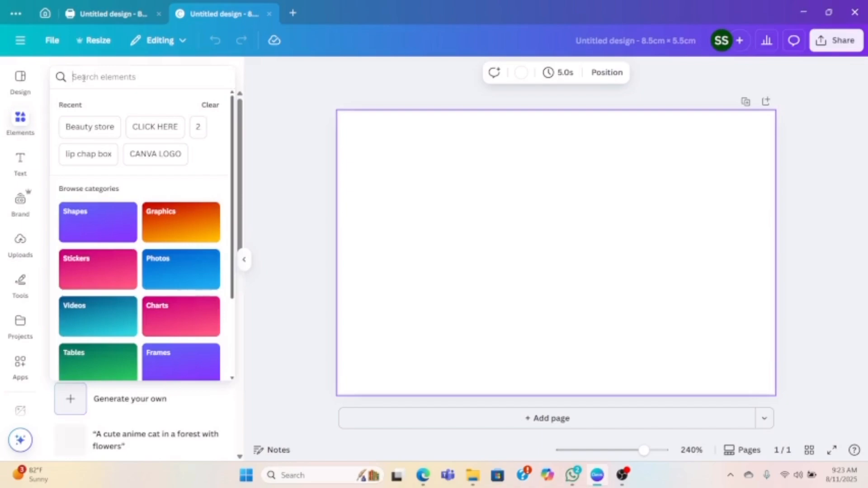
pyautogui.write('bearded')
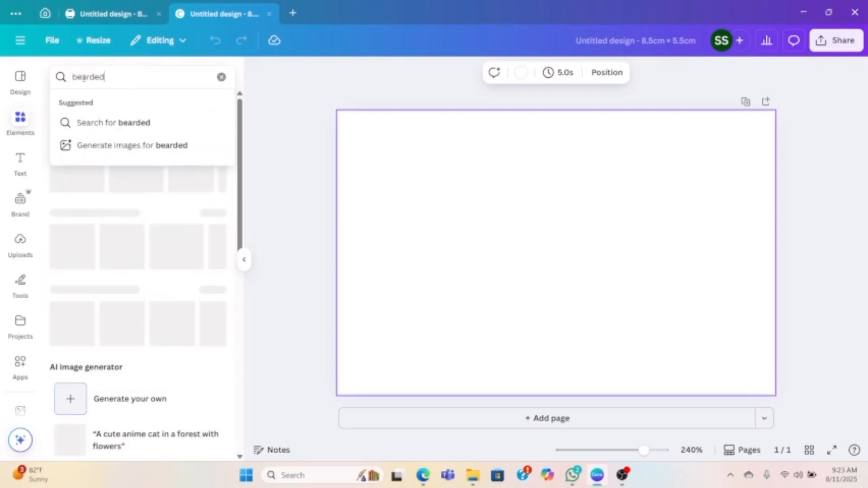
pyautogui.write(' dragon')
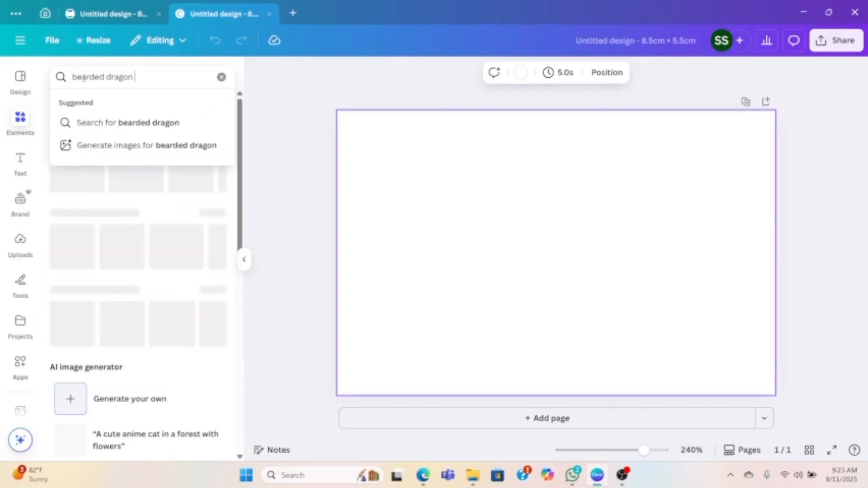
pyautogui.press('Return')
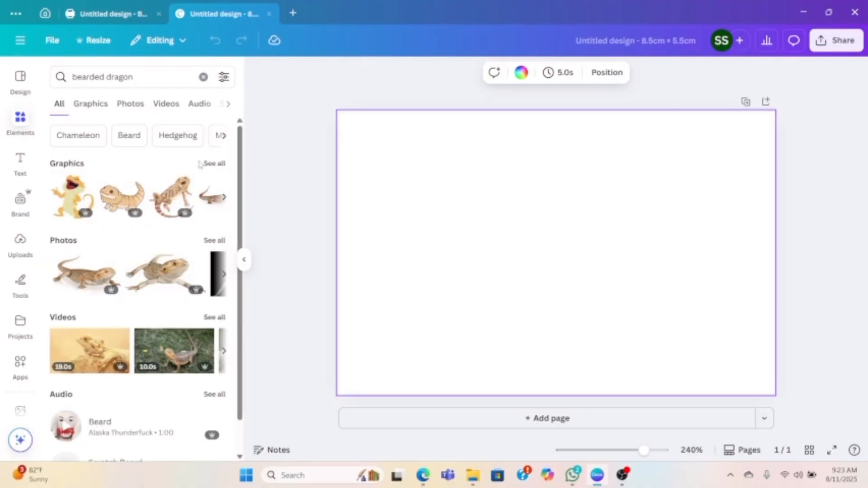
pyautogui.click(215, 163)
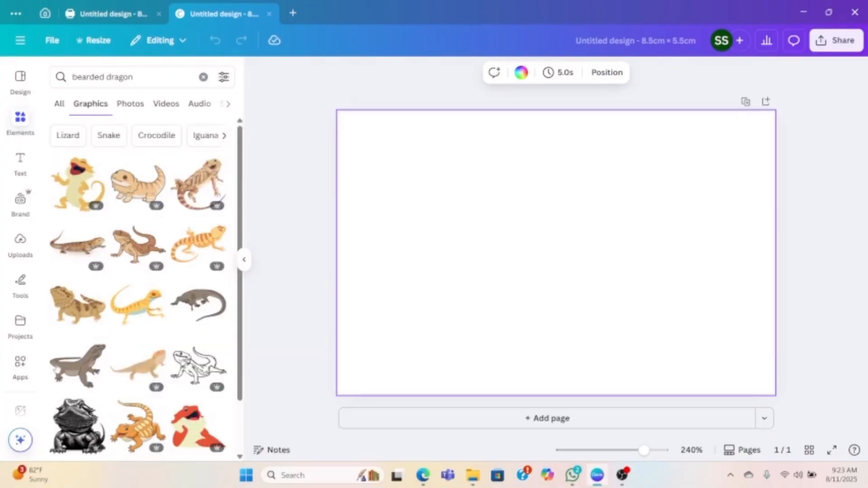
pyautogui.scroll(-6, 93, 364)
pyautogui.scroll(6, 89, 363)
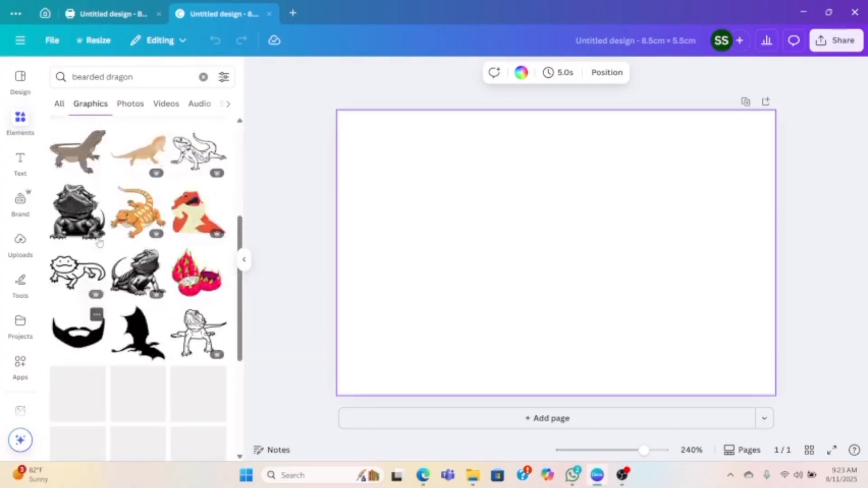
# - Clear the element search and look through the element categories for the AI image generator
pyautogui.click(203, 77)
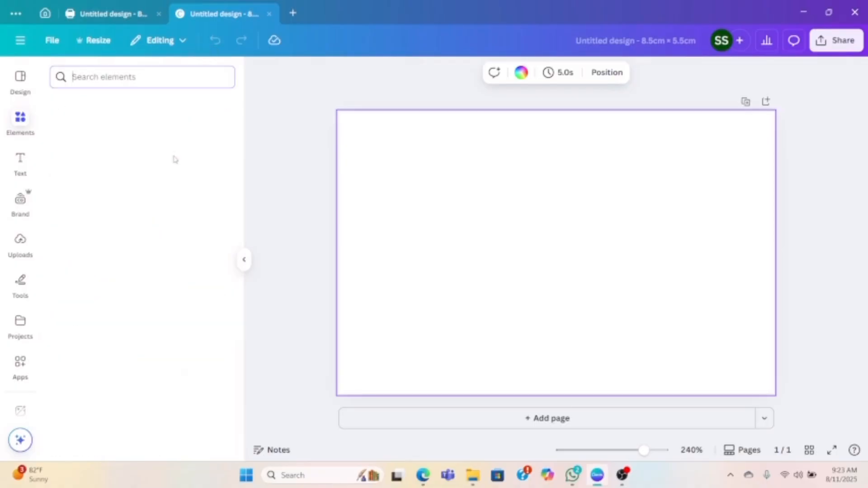
pyautogui.scroll(-4, 121, 357)
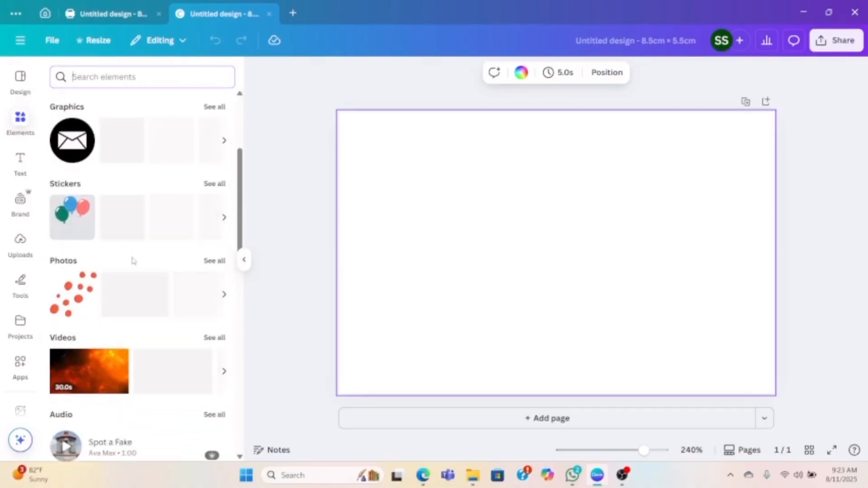
pyautogui.scroll(4, 131, 231)
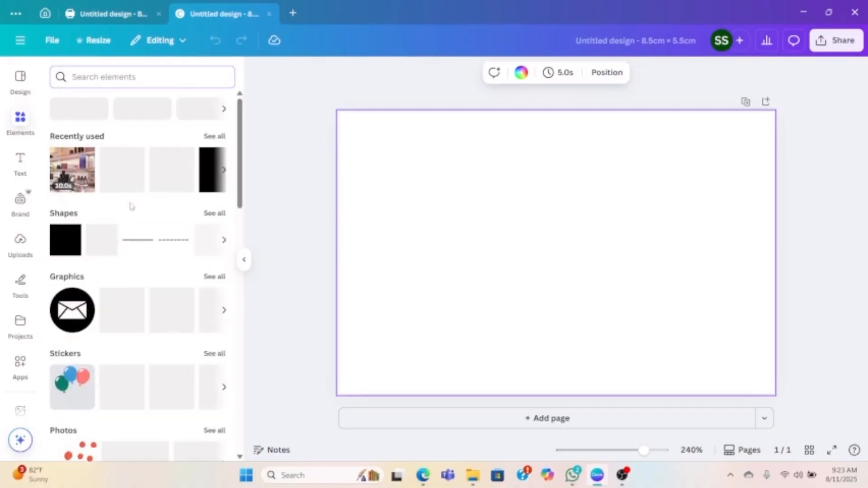
pyautogui.click(120, 74)
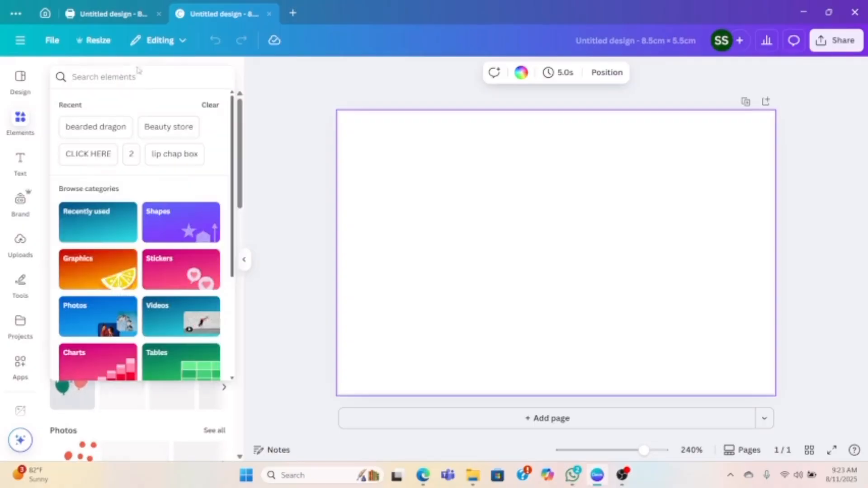
pyautogui.press('Escape')
pyautogui.scroll(-4, 107, 261)
pyautogui.scroll(4, 129, 242)
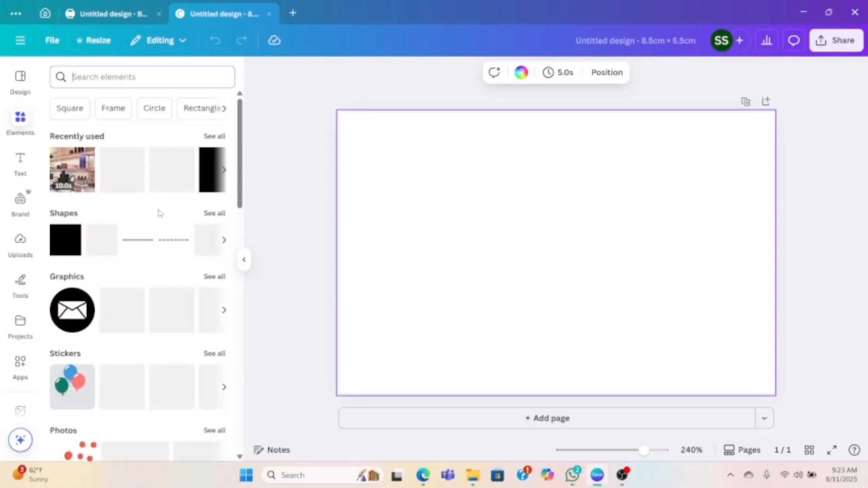
pyautogui.scroll(-10, 174, 246)
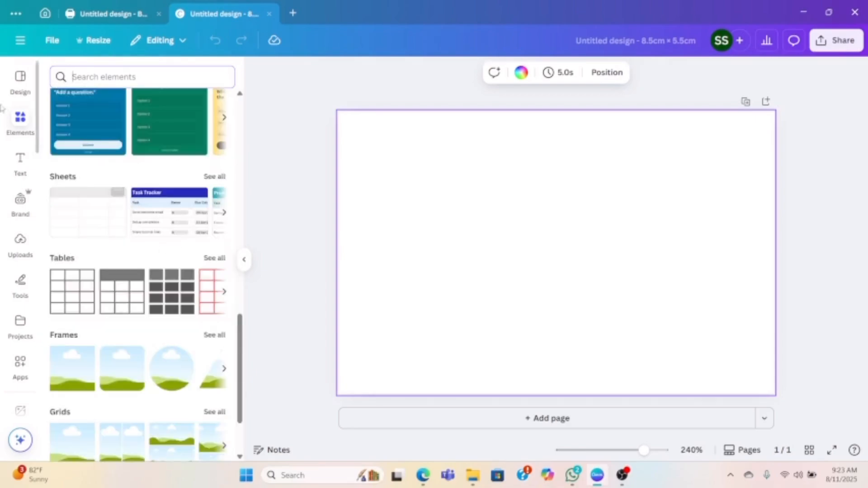
pyautogui.click(20, 78)
pyautogui.click(21, 118)
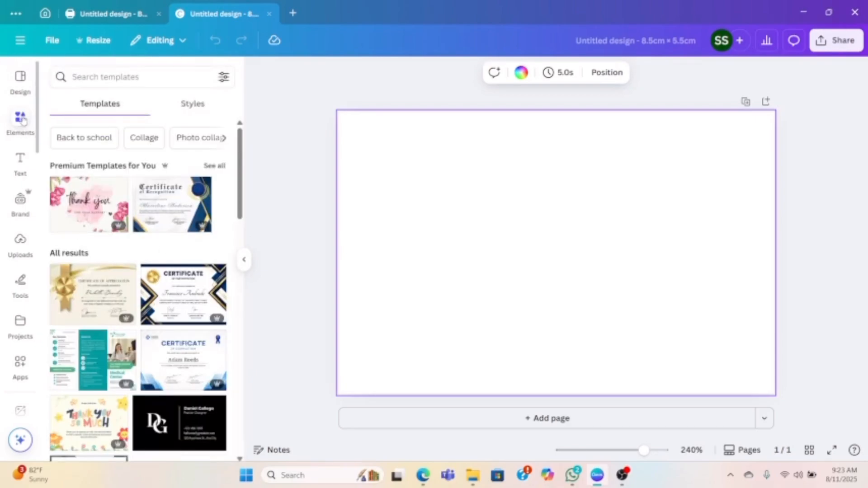
pyautogui.scroll(8, 165, 183)
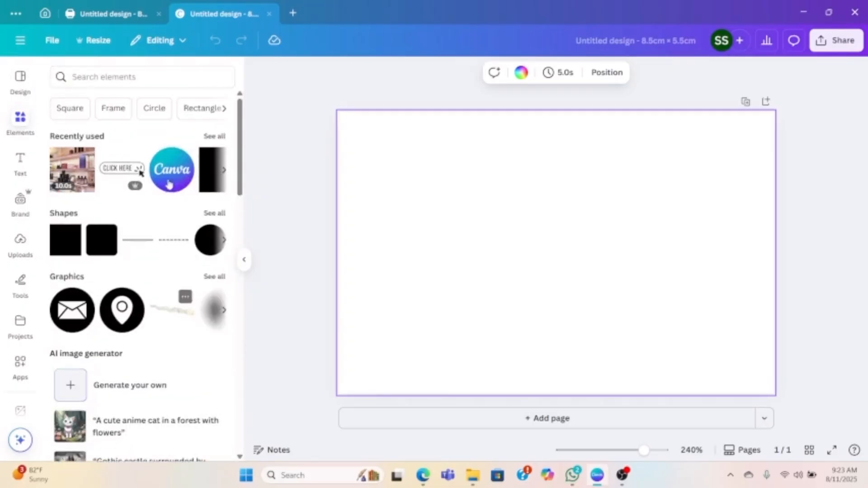
# - Generate AI images with Magic Media from the prompt "a bearded dragon with a green landscape"
pyautogui.click(167, 387)
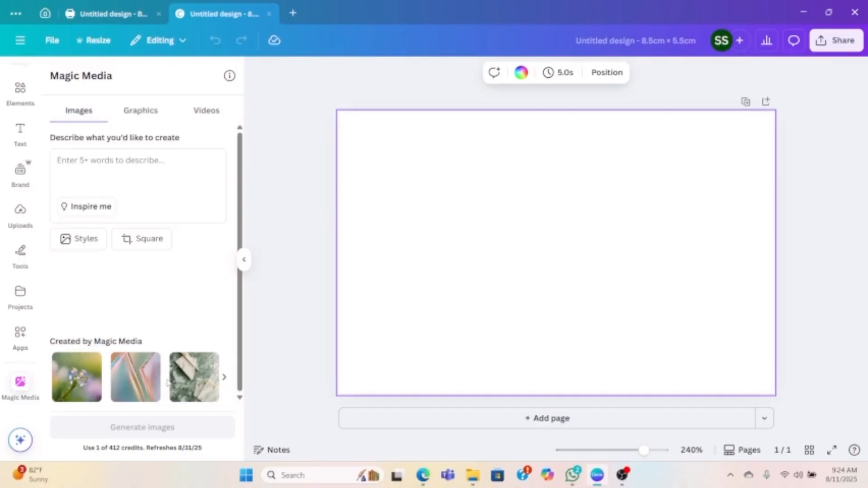
pyautogui.click(175, 154)
pyautogui.write('a bearded dragon with a')
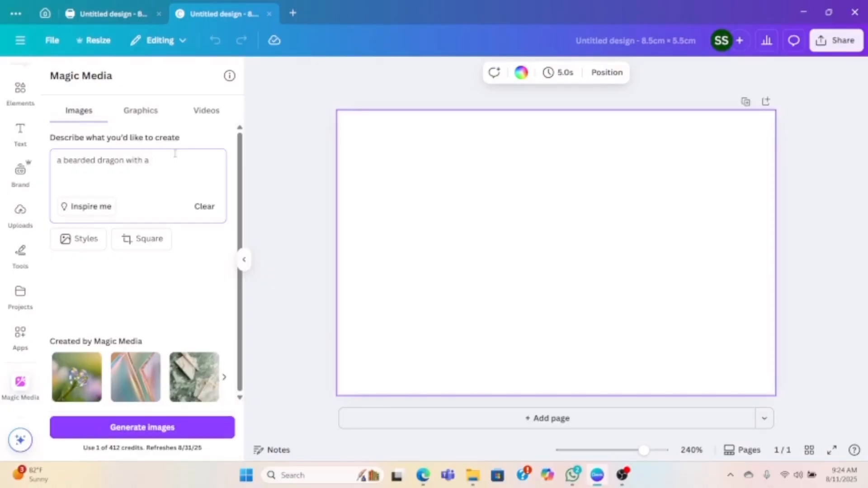
pyautogui.write('green landscape')
pyautogui.press('Return')
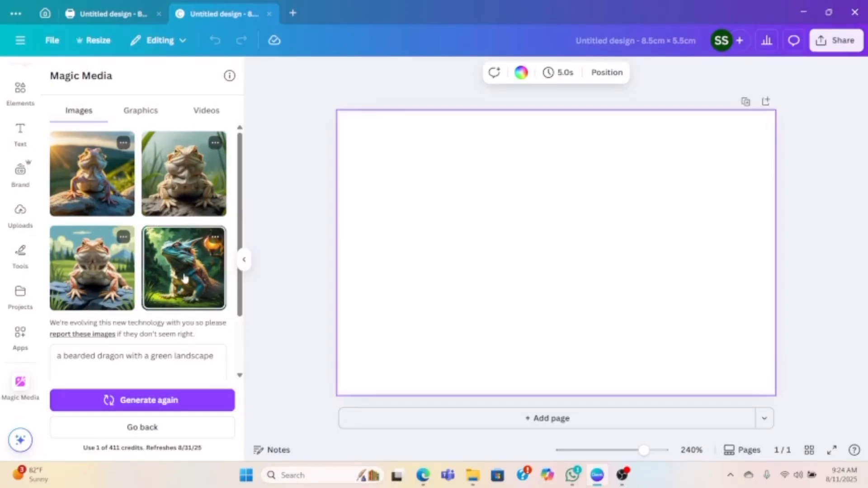
# - Add the generated blue horned dragon image with the glowing lantern to the page, keeping only one copy
pyautogui.doubleClick(184, 278)
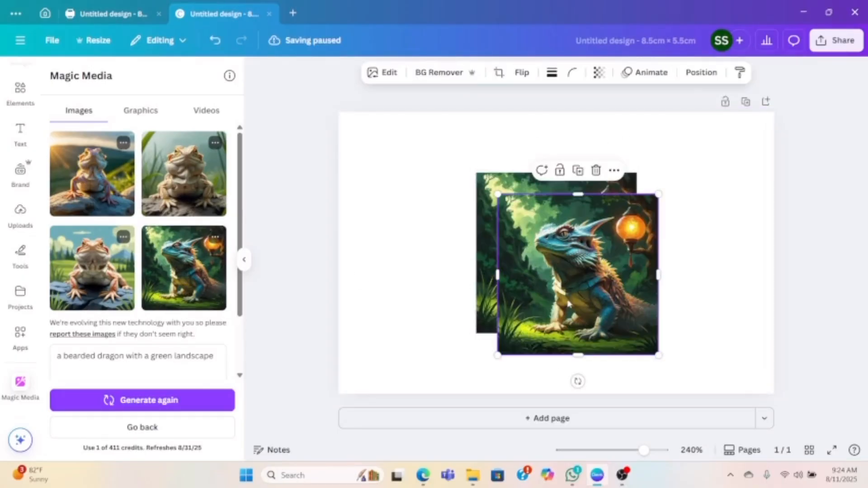
pyautogui.press('Delete')
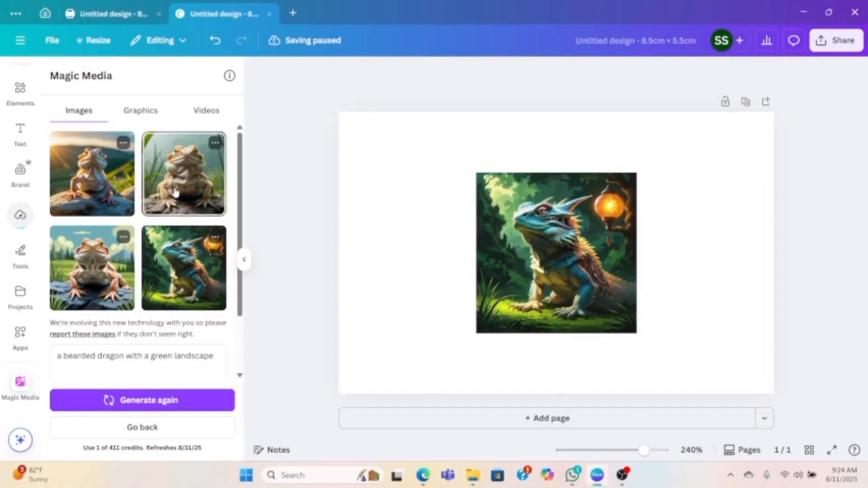
# - Try the other three generated bearded dragon images on the page one at a time, deleting each again
pyautogui.click(175, 192)
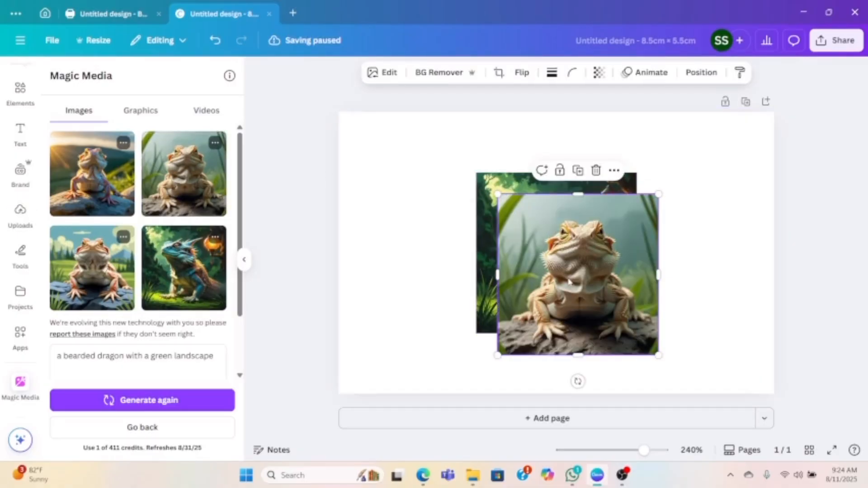
pyautogui.press('Delete')
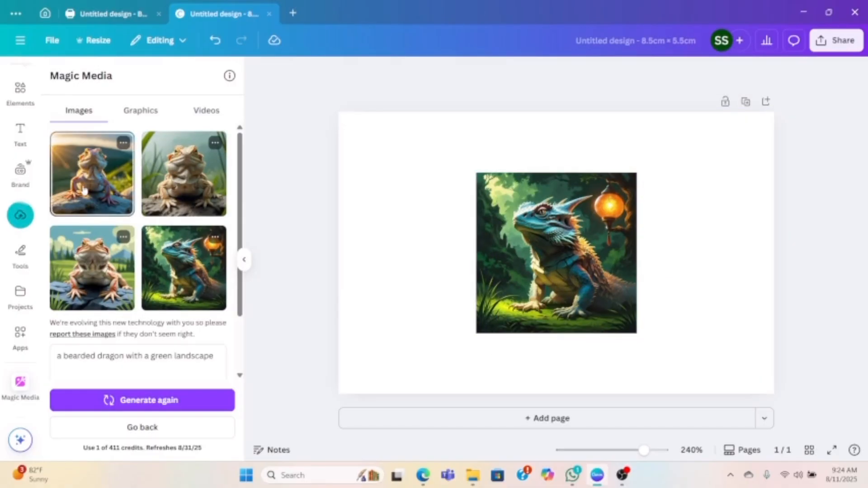
pyautogui.click(87, 190)
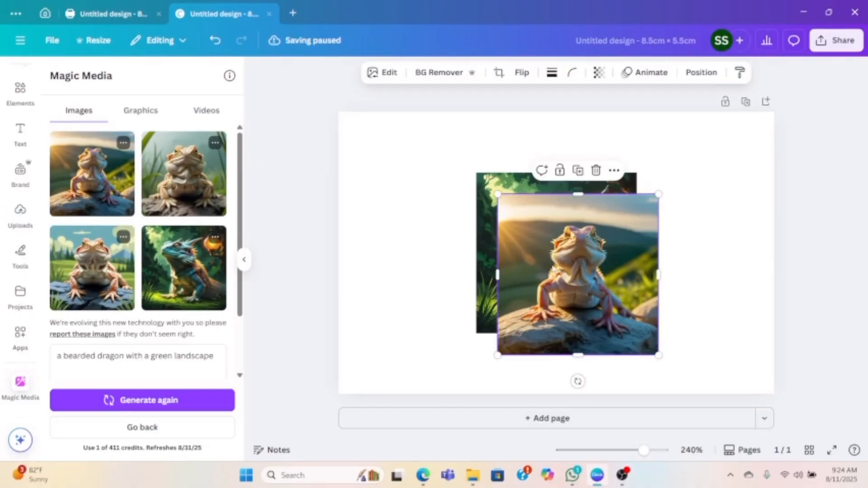
pyautogui.press('Delete')
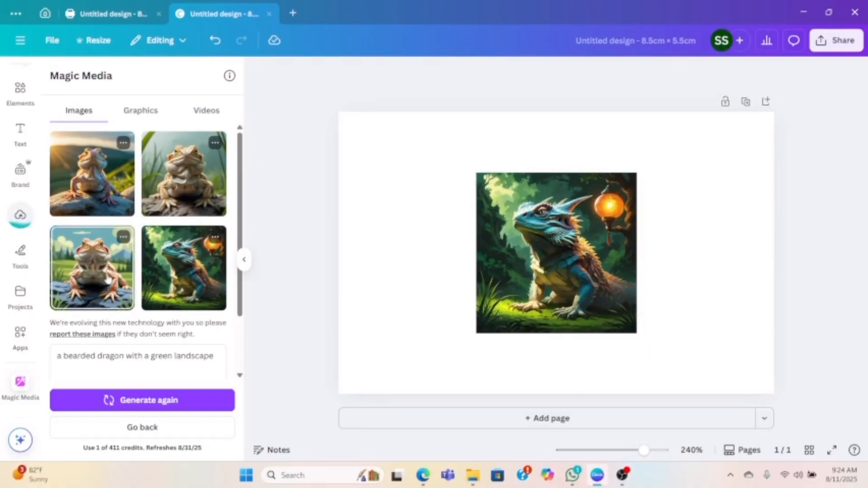
pyautogui.click(107, 280)
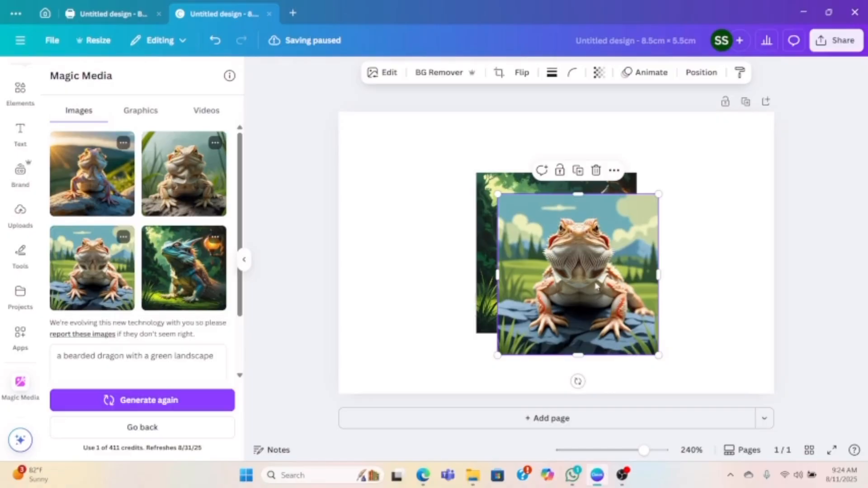
pyautogui.press('Delete')
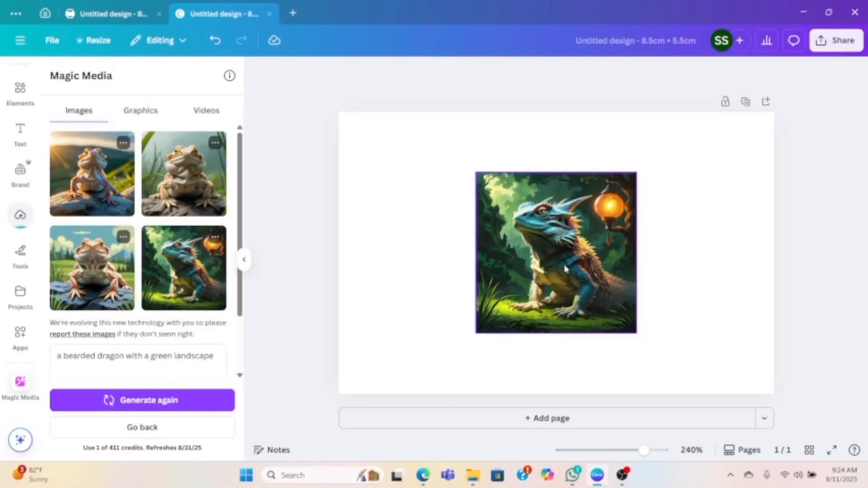
# - Try removing the background of the blue horned dragon image, and undo the removal
pyautogui.moveTo(568, 292)
pyautogui.mouseDown()
pyautogui.moveTo(704, 229)
pyautogui.moveTo(576, 281)
pyautogui.mouseUp()
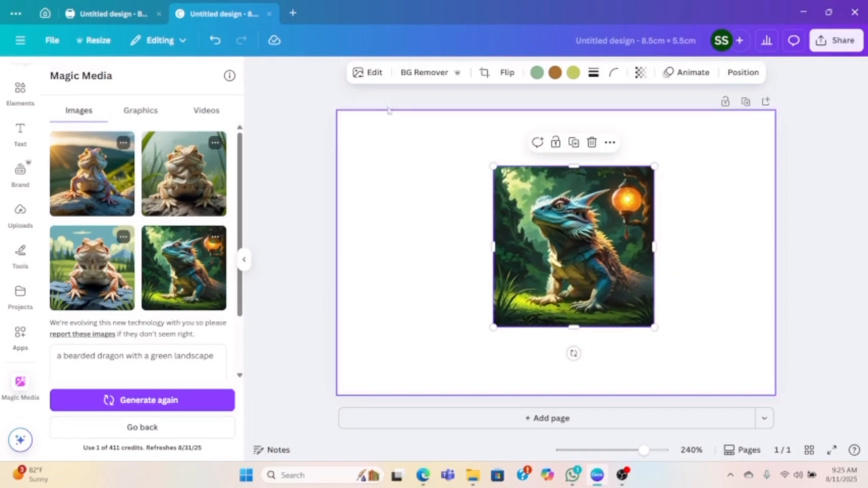
pyautogui.click(423, 73)
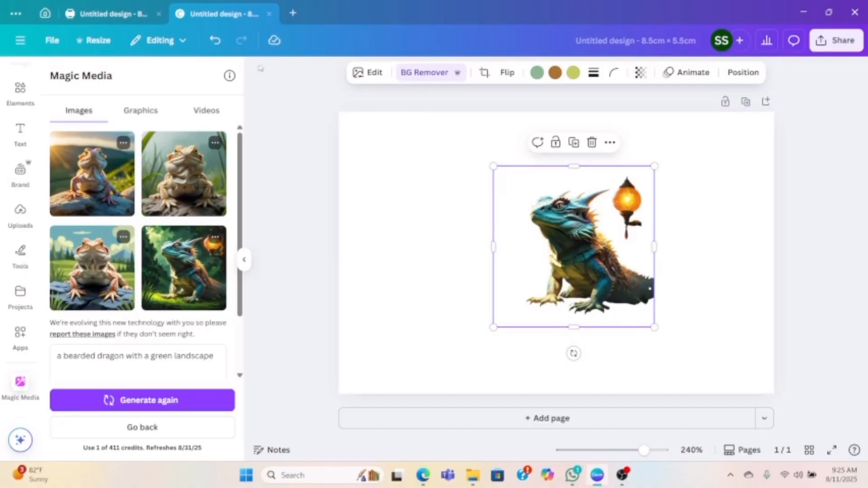
pyautogui.click(215, 40)
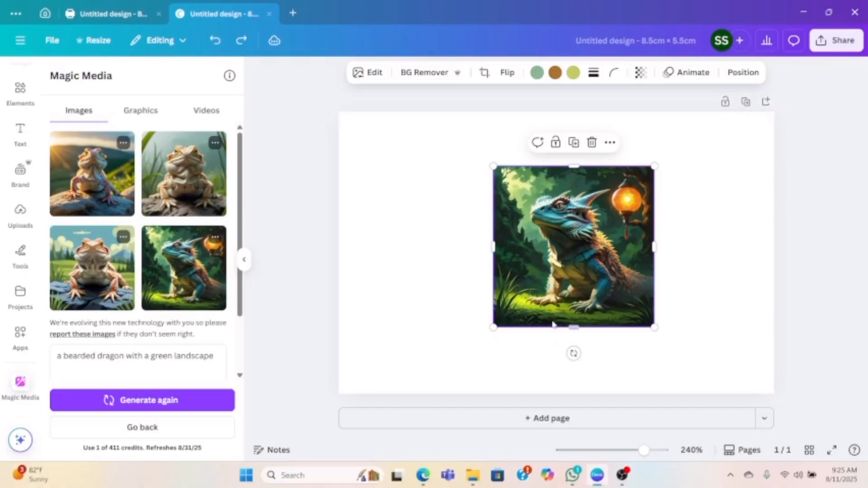
# - Place the blue dragon image in the page's lower-right corner and enlarge it to about 4.25 cm square, filling the right half's width
pyautogui.moveTo(556, 291); pyautogui.dragTo(672, 354)
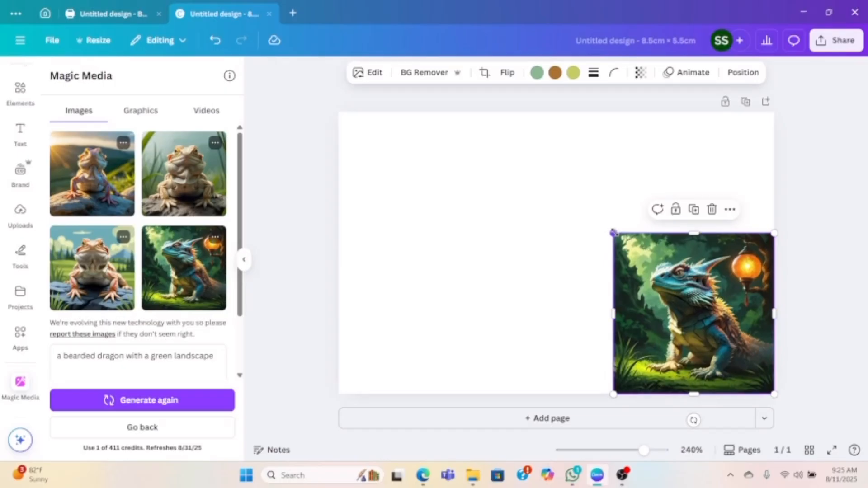
pyautogui.moveTo(613, 233); pyautogui.dragTo(555, 176)
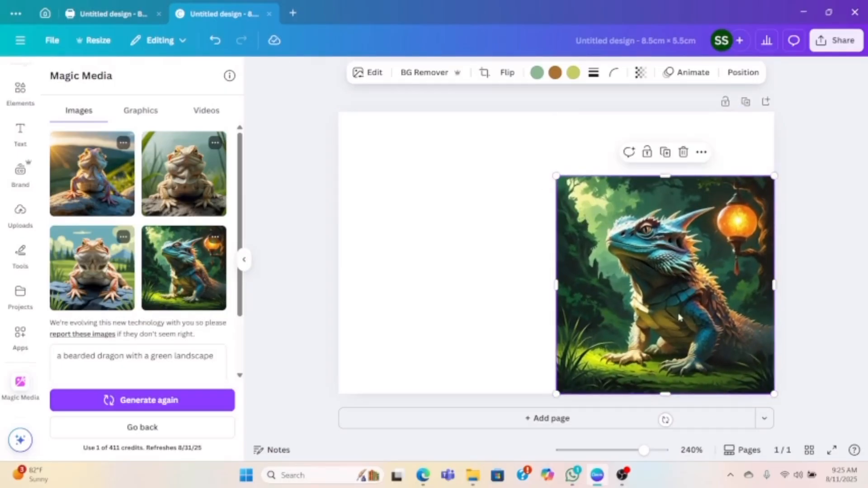
pyautogui.click(470, 269)
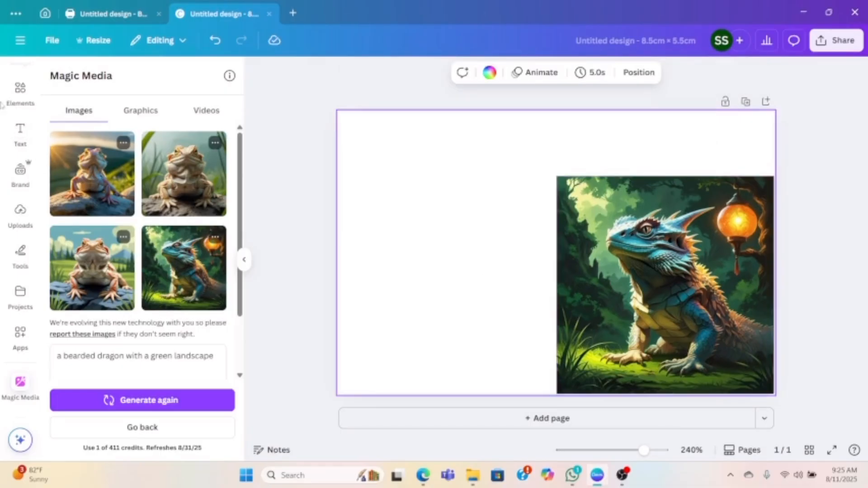
# - Add a dark square above the blue dragon image and stretch it into a rectangle about 4.25 cm wide and 1.65 cm high
pyautogui.click(15, 92)
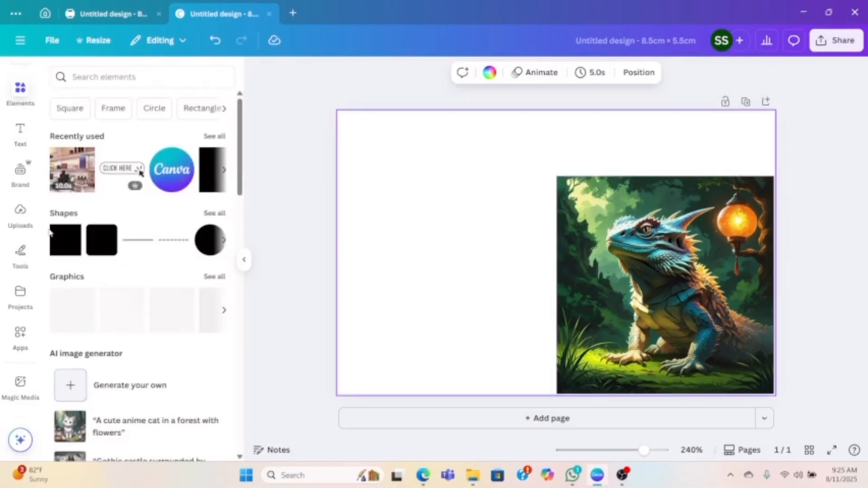
pyautogui.click(58, 252)
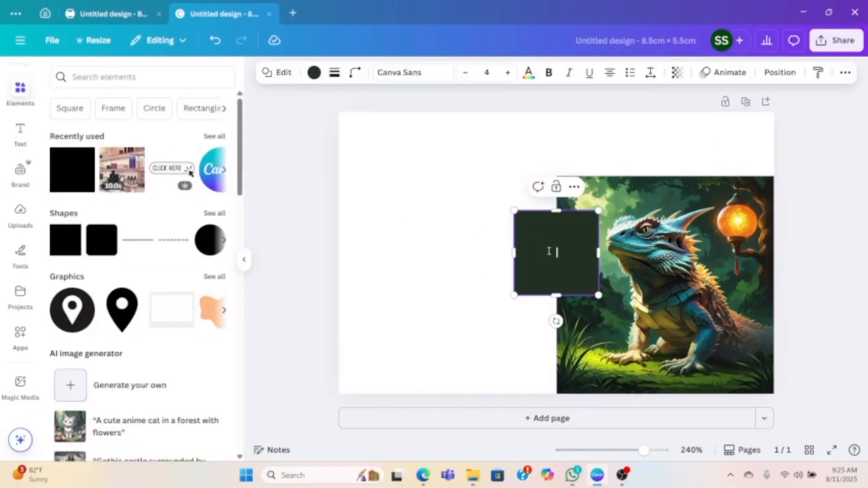
pyautogui.click(432, 190)
pyautogui.moveTo(544, 246); pyautogui.dragTo(583, 134)
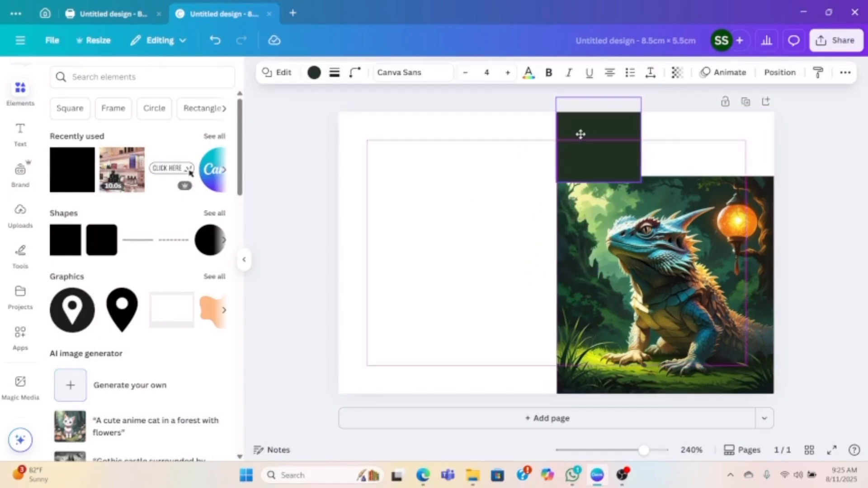
pyautogui.click(581, 134)
pyautogui.moveTo(641, 139); pyautogui.dragTo(774, 140)
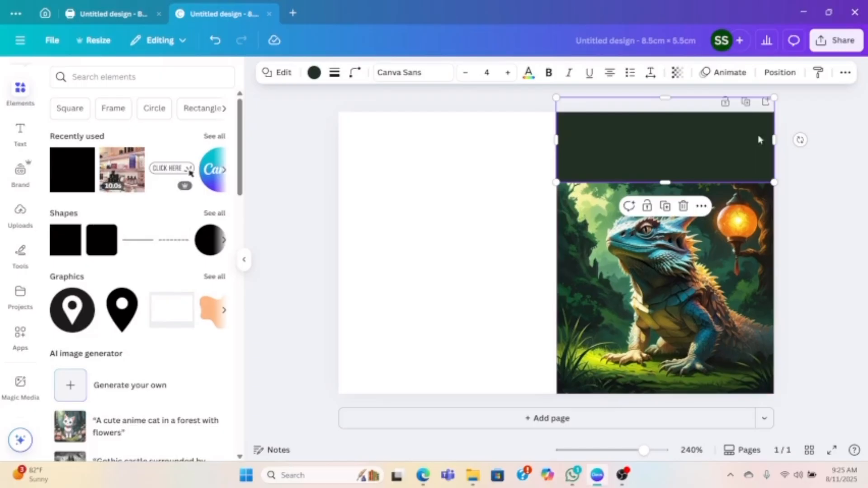
# - Send the dark rectangle to the back and move the blue dragon image slightly up over it
pyautogui.click(779, 72)
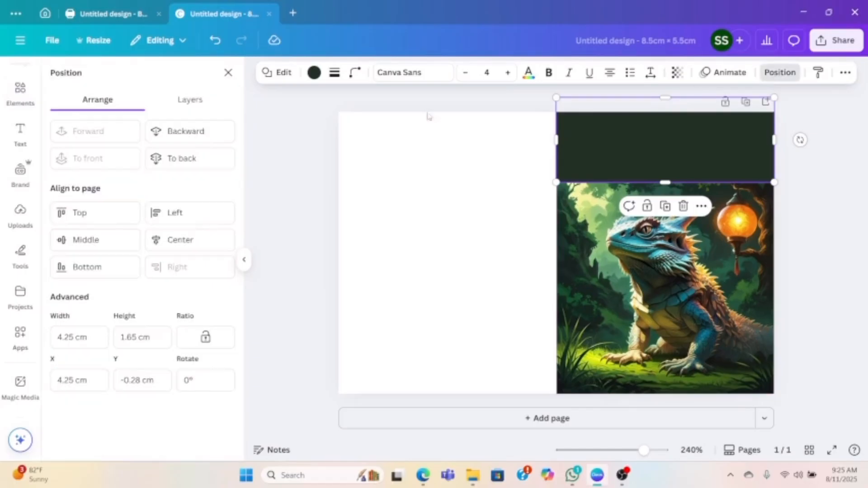
pyautogui.click(181, 158)
pyautogui.click(492, 288)
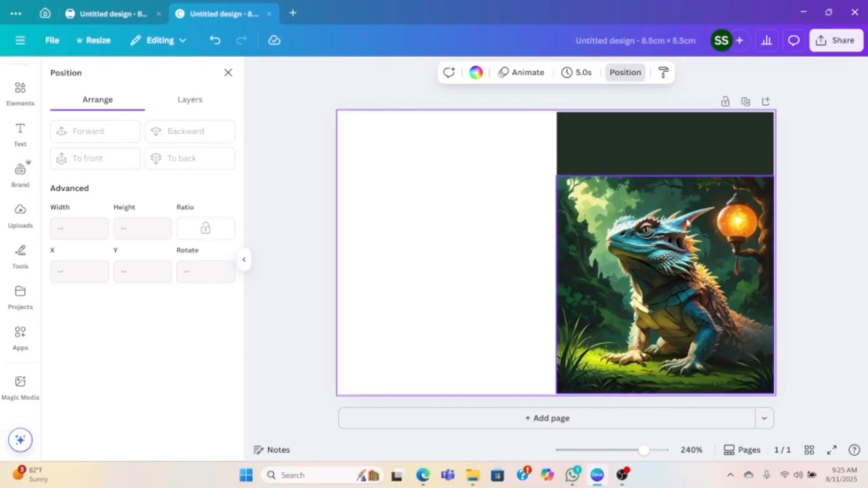
pyautogui.click(664, 141)
pyautogui.moveTo(675, 277); pyautogui.dragTo(673, 253)
# - Duplicate the dark rectangle, place the copy along the page's bottom edge below the dragon image, and send it to the back
pyautogui.click(575, 135)
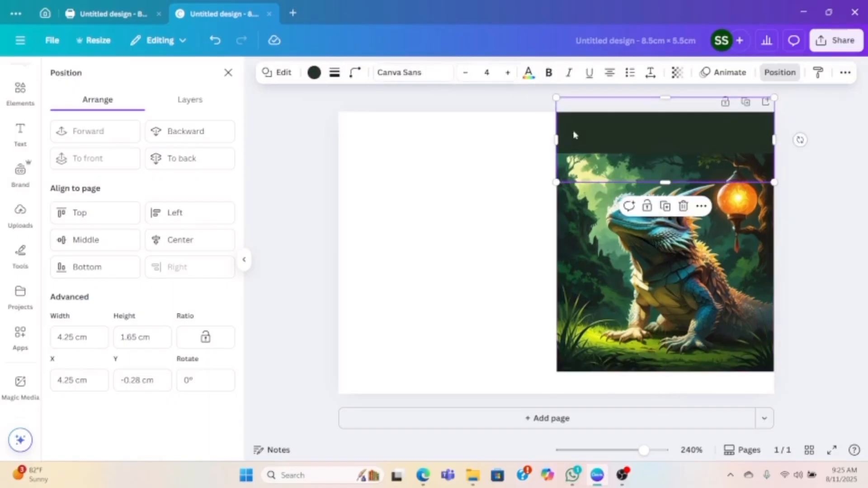
pyautogui.click(664, 216)
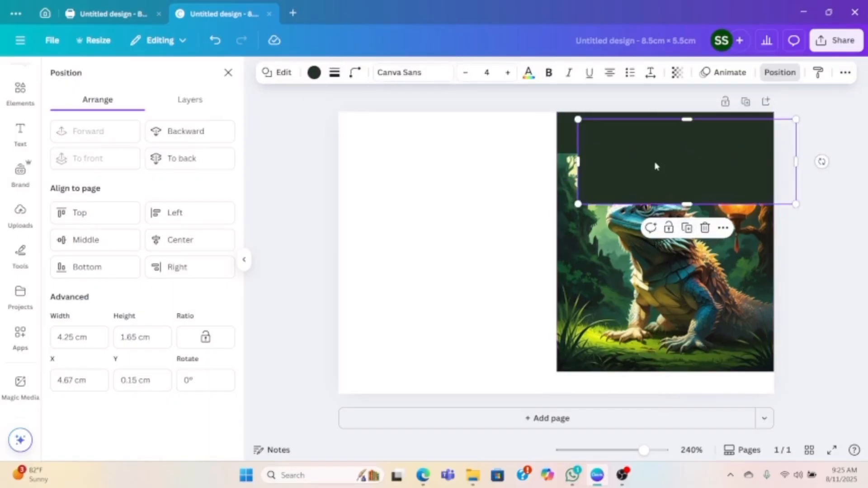
pyautogui.moveTo(655, 164); pyautogui.dragTo(634, 405)
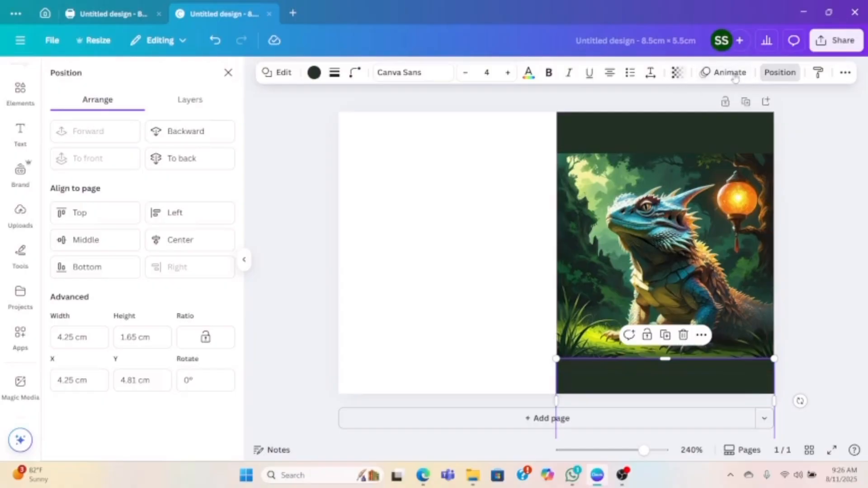
pyautogui.click(211, 171)
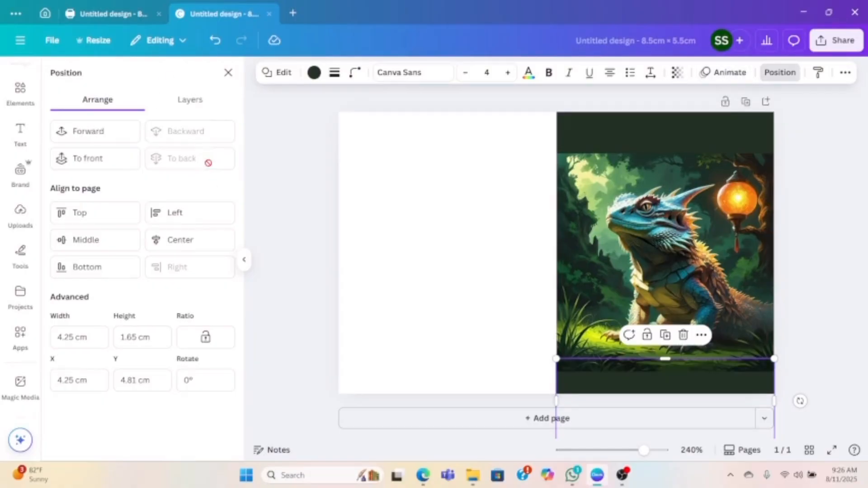
pyautogui.click(374, 235)
# - Lower the blue dragon image slightly between the rectangles and extend the upper rectangle to about 1.76 cm high
pyautogui.moveTo(677, 296); pyautogui.dragTo(684, 304)
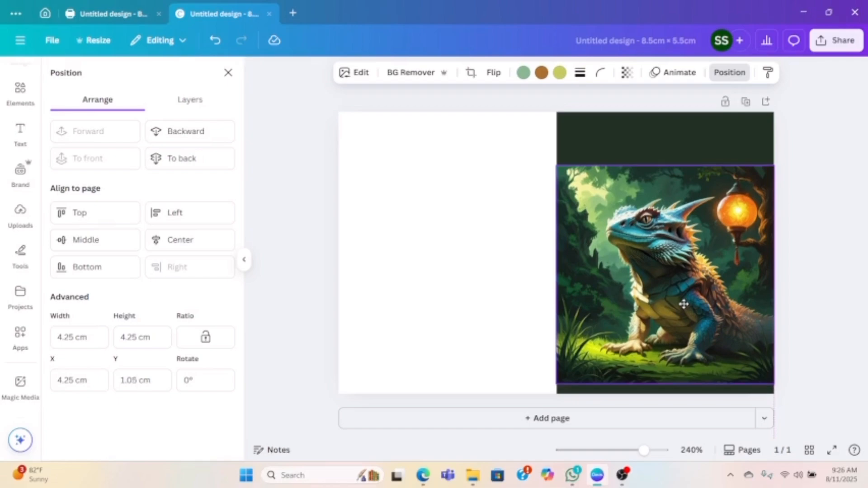
pyautogui.click(459, 283)
pyautogui.hotkey('alt', 'Tab')
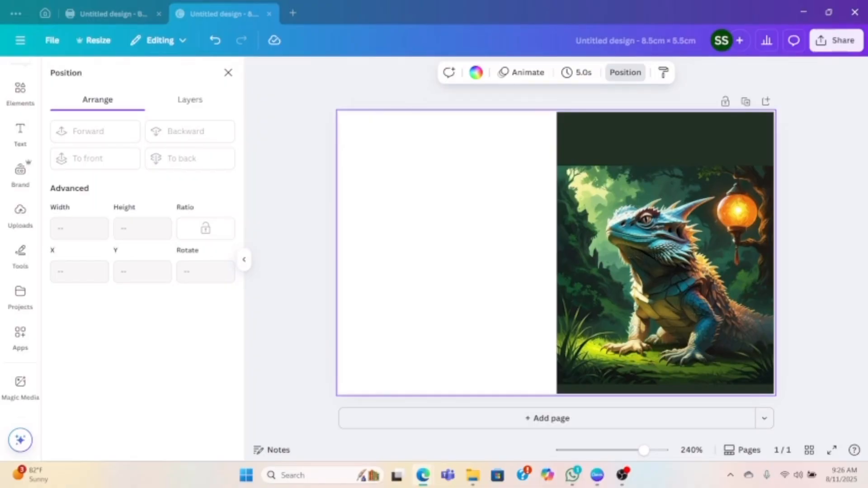
pyautogui.hotkey('alt', 'Tab')
pyautogui.click(660, 98)
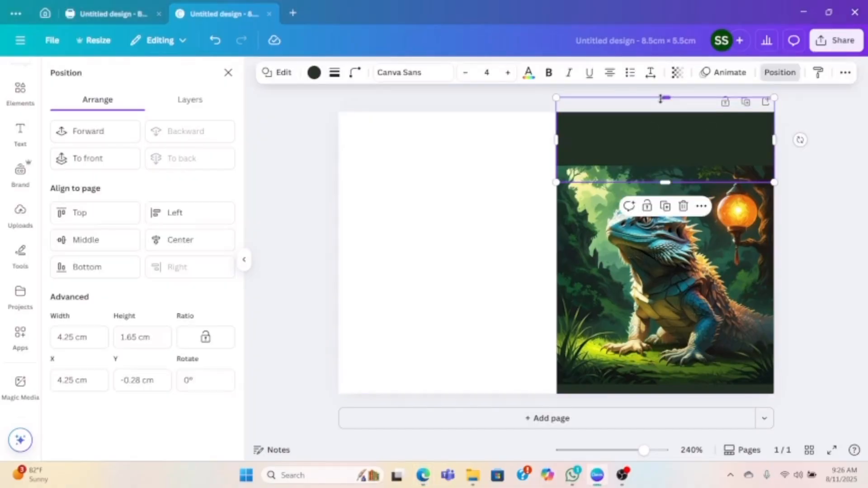
pyautogui.moveTo(660, 99); pyautogui.dragTo(661, 92)
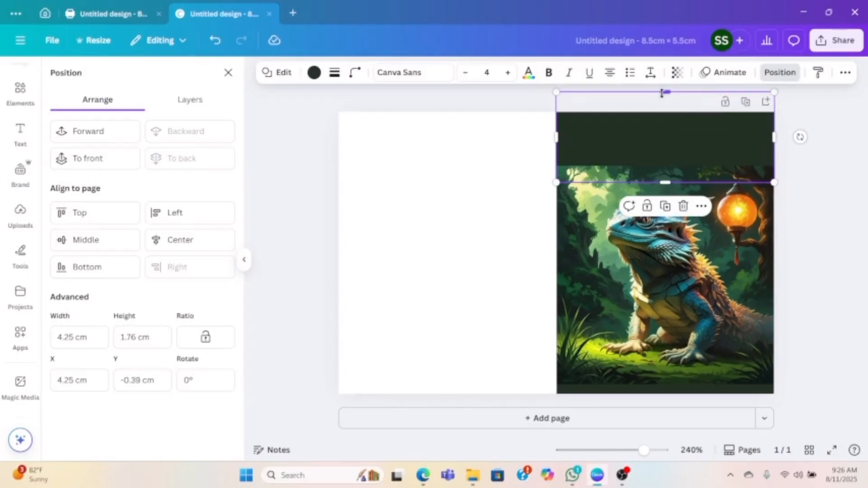
pyautogui.click(485, 162)
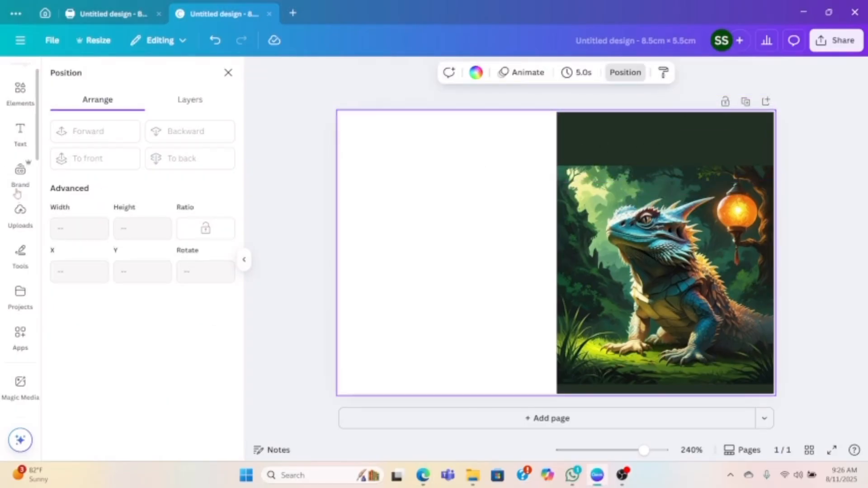
# - Return to the generated AI images and add the bearded dragon with mountains and blue rocks to the page's left half
pyautogui.click(18, 217)
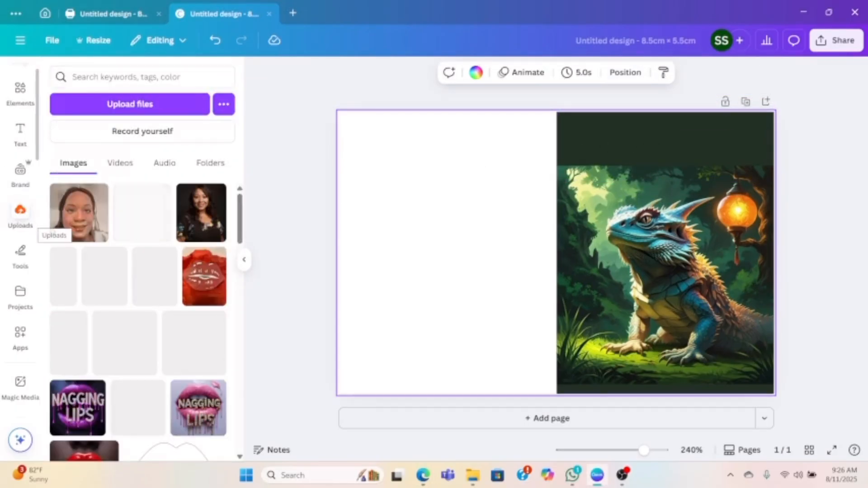
pyautogui.scroll(-3, 156, 284)
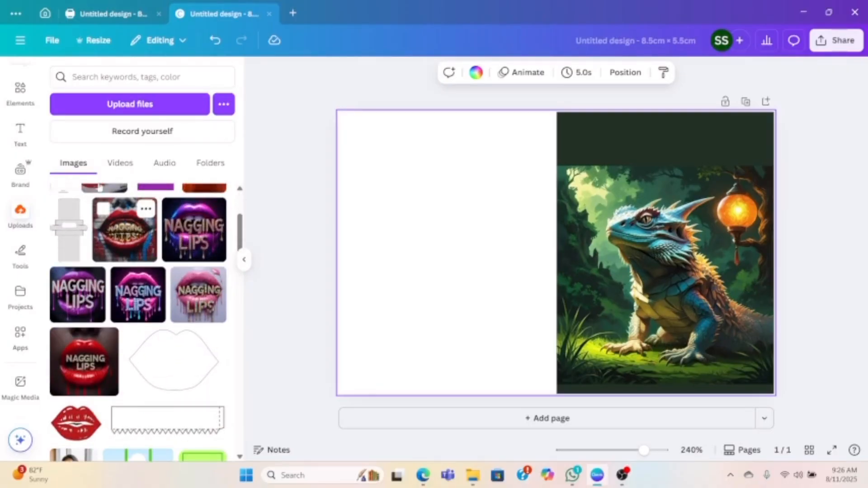
pyautogui.click(20, 89)
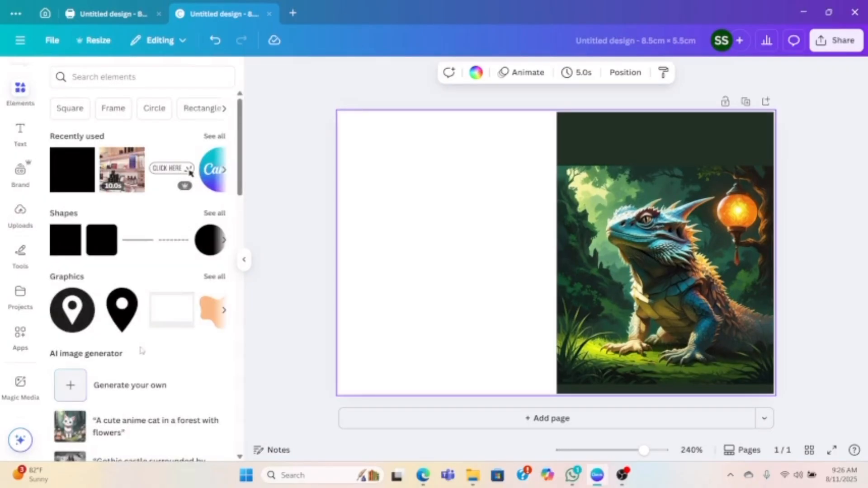
pyautogui.click(140, 386)
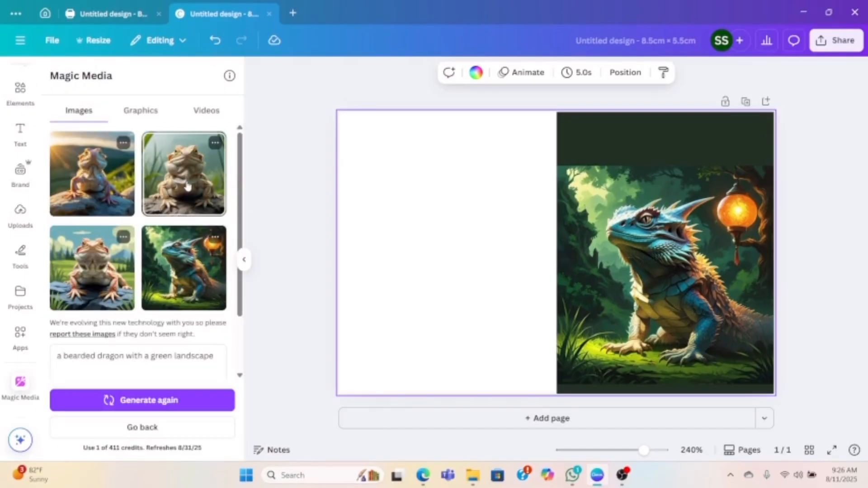
pyautogui.click(104, 288)
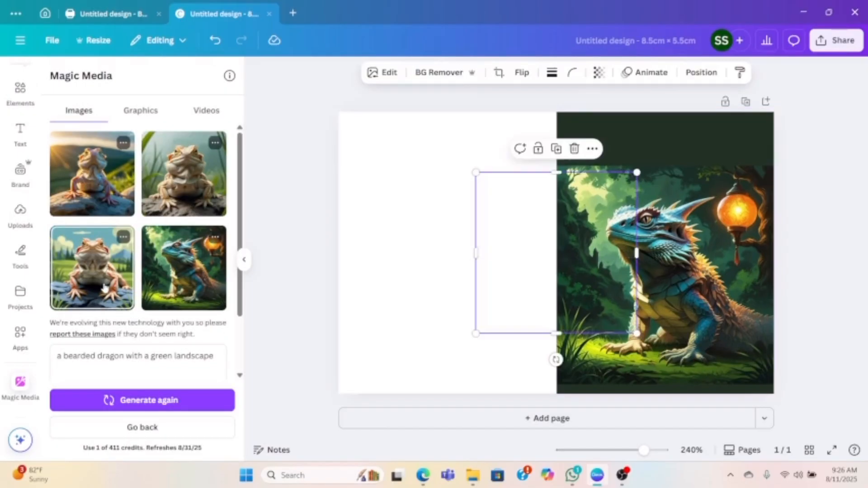
pyautogui.moveTo(573, 277); pyautogui.dragTo(449, 278)
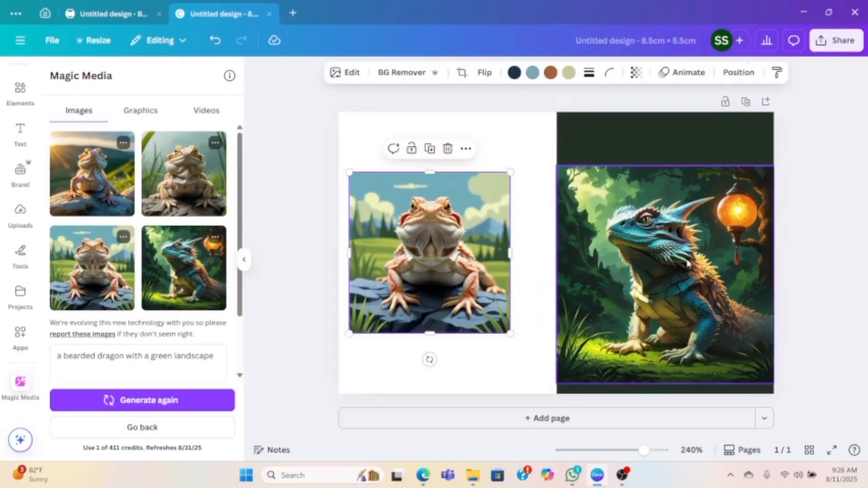
# - Replace the blue dragon image in the right half with the new bearded dragon image and delete the upper dark rectangle
pyautogui.click(687, 258)
pyautogui.press('Delete')
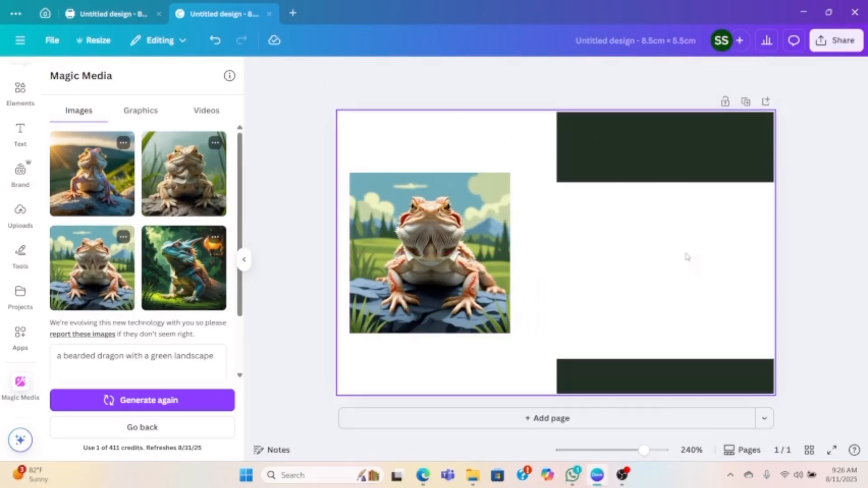
pyautogui.moveTo(467, 270); pyautogui.dragTo(673, 279)
pyautogui.click(704, 156)
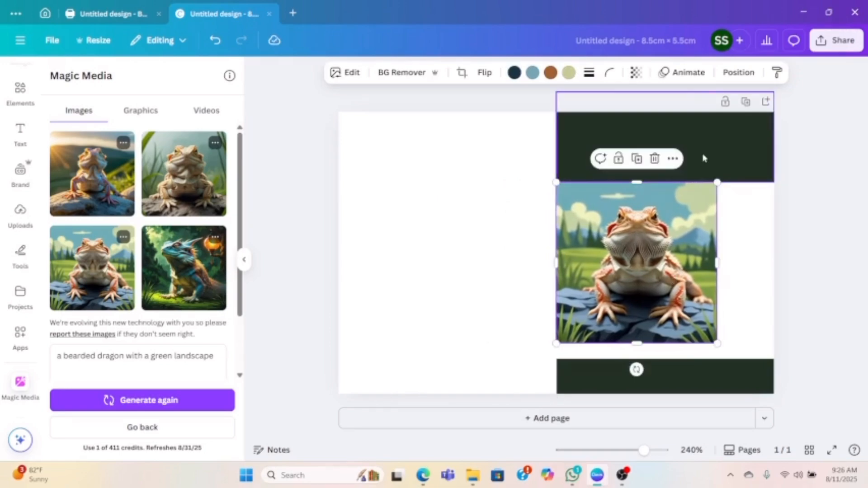
pyautogui.press('Delete')
# - Enlarge and raise the bearded dragon image so it spans the right half's width, and delete the lower dark rectangle
pyautogui.click(696, 281)
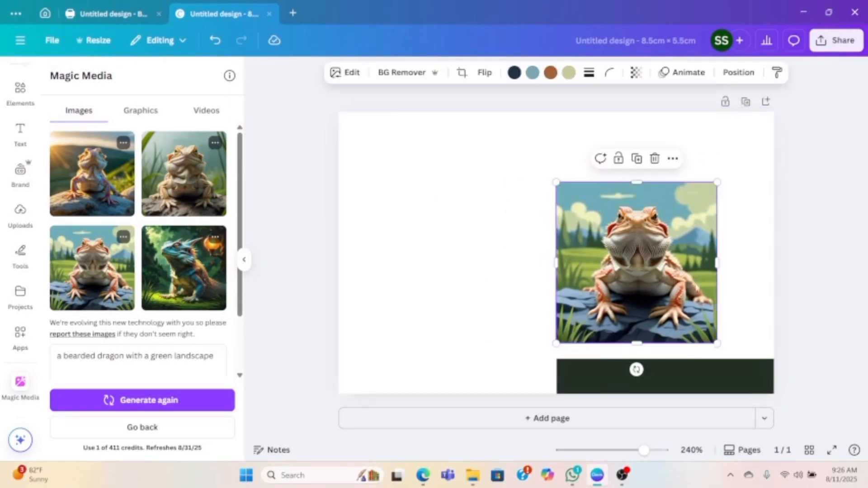
pyautogui.moveTo(717, 343); pyautogui.dragTo(777, 402)
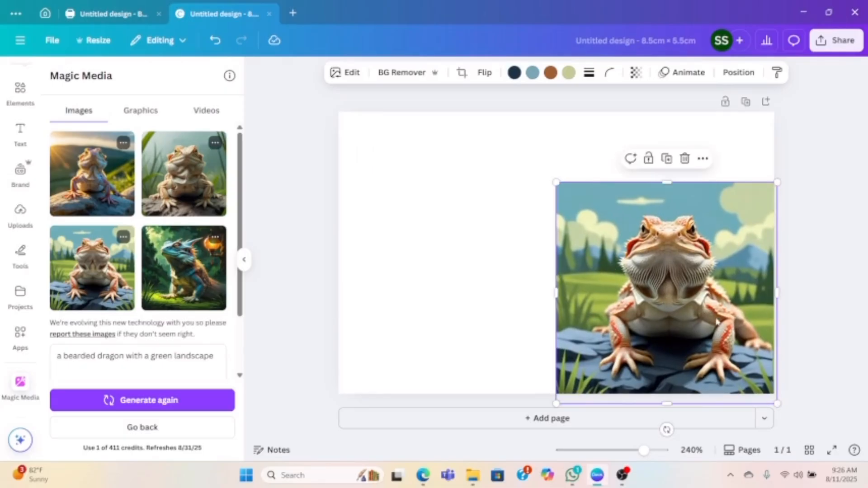
pyautogui.moveTo(717, 321); pyautogui.dragTo(717, 297)
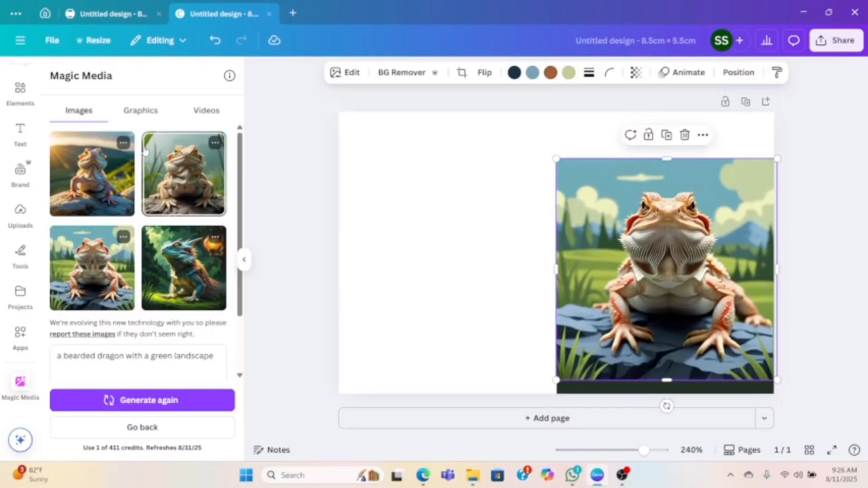
pyautogui.click(397, 278)
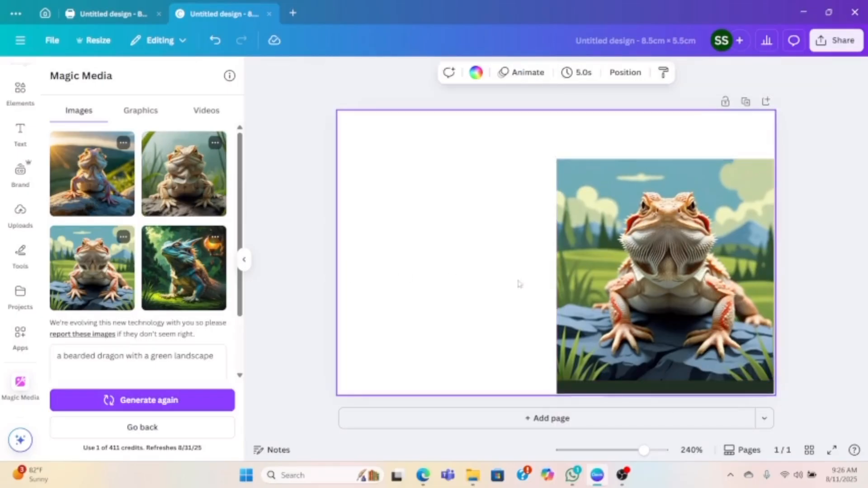
pyautogui.click(624, 393)
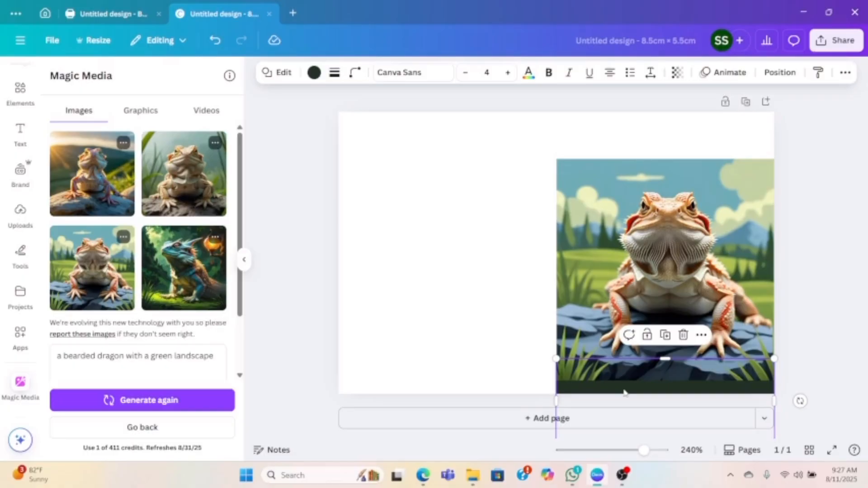
pyautogui.press('Delete')
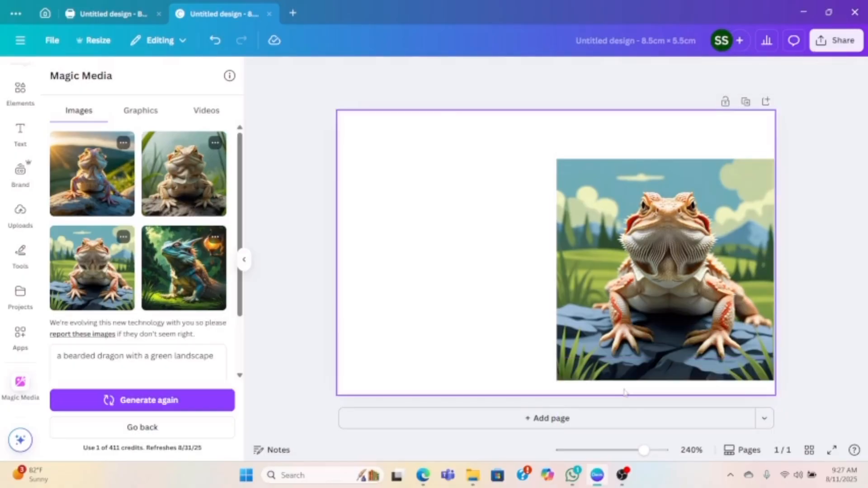
# - Add a dark square shape and place it at the page's upper edge above the dragon image
pyautogui.click(19, 90)
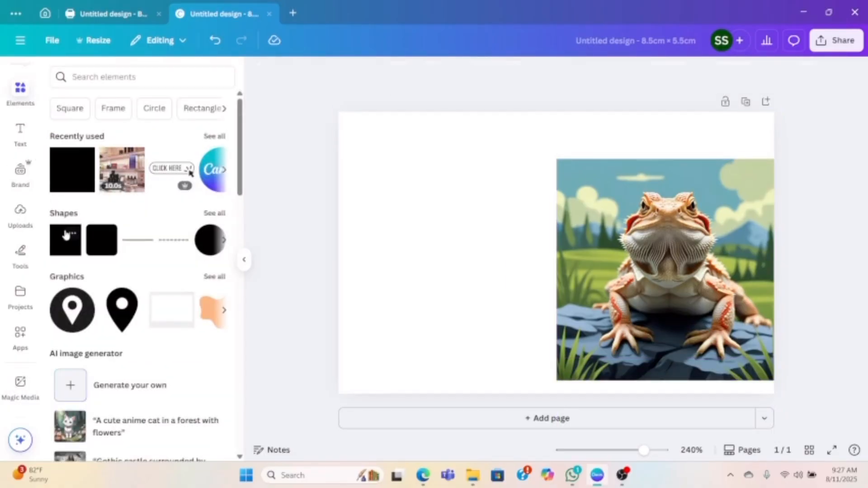
pyautogui.click(66, 234)
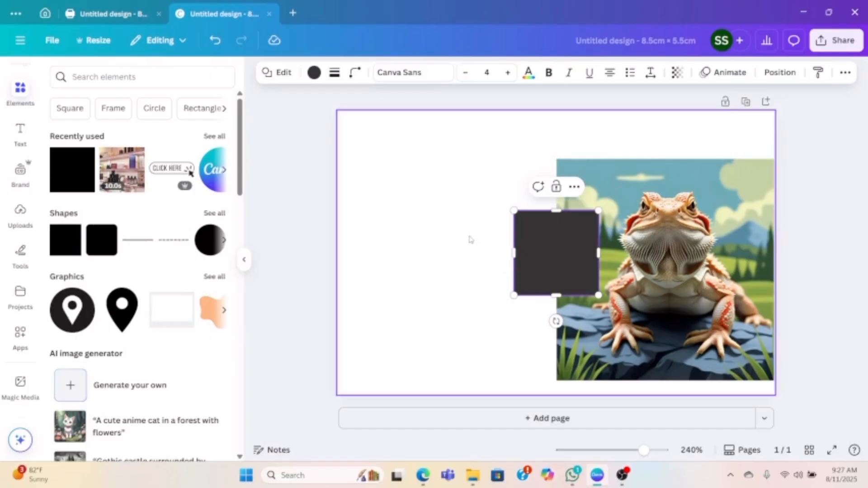
pyautogui.moveTo(542, 272); pyautogui.dragTo(581, 166)
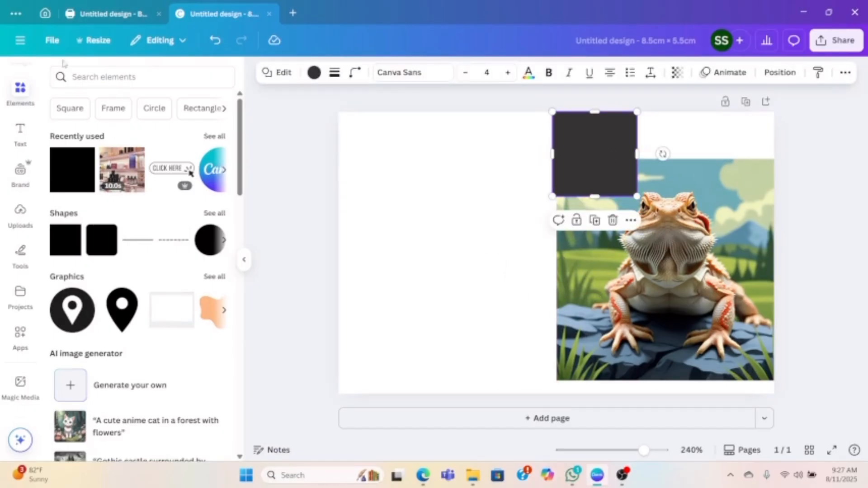
# - Search the elements for "blue sky" and place the pale blue cloud graphic over the page's left half
pyautogui.click(83, 77)
pyautogui.write('blue sky')
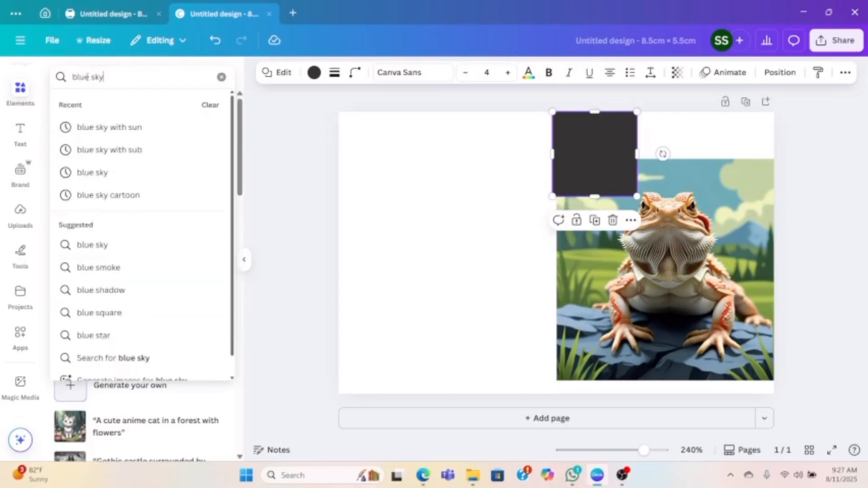
pyautogui.press('Return')
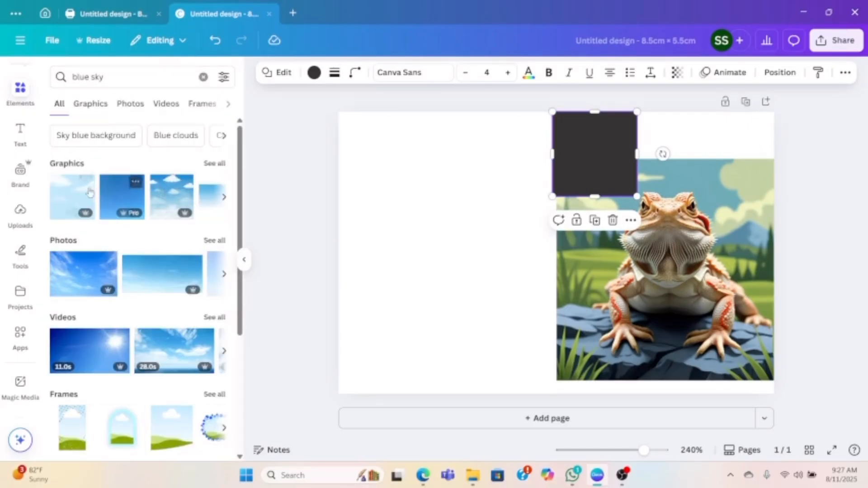
pyautogui.click(72, 194)
pyautogui.moveTo(538, 202); pyautogui.dragTo(449, 208)
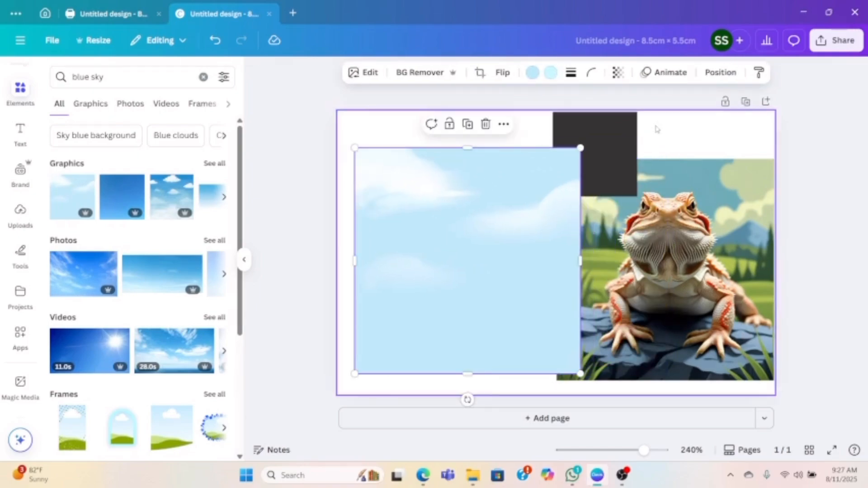
# - Delete the dark square and shift the pale sky graphic clear of the dragon image
pyautogui.click(623, 131)
pyautogui.press('Delete')
pyautogui.moveTo(499, 219); pyautogui.dragTo(437, 231)
# - Add the blue sky graphic with white clouds to the right half and crop it to a strip above the dragon image
pyautogui.click(178, 196)
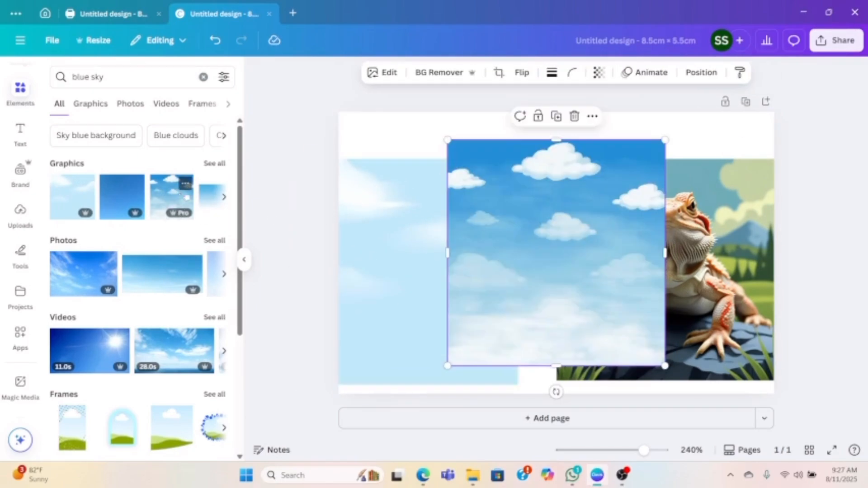
pyautogui.moveTo(525, 252); pyautogui.dragTo(631, 223)
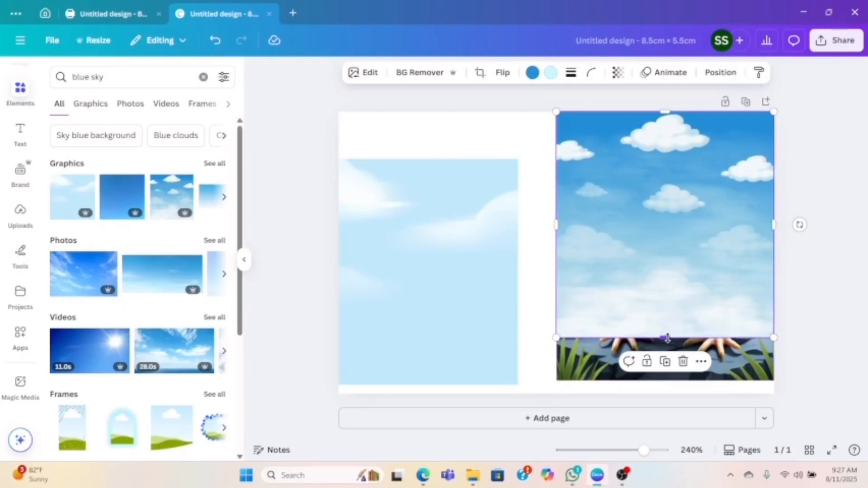
pyautogui.moveTo(664, 338); pyautogui.dragTo(661, 156)
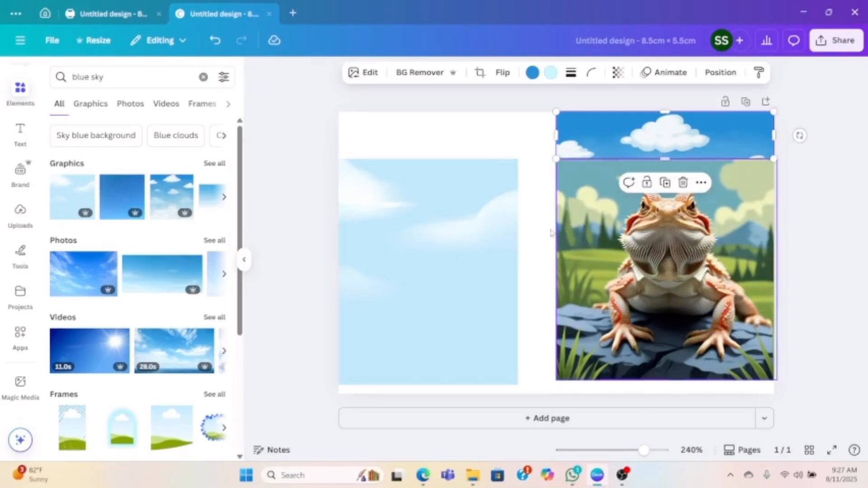
# - Move the pale sky graphic closer to the dragon image and extend the cloud strip slightly downward over the image's upper edge
pyautogui.moveTo(491, 242); pyautogui.dragTo(525, 238)
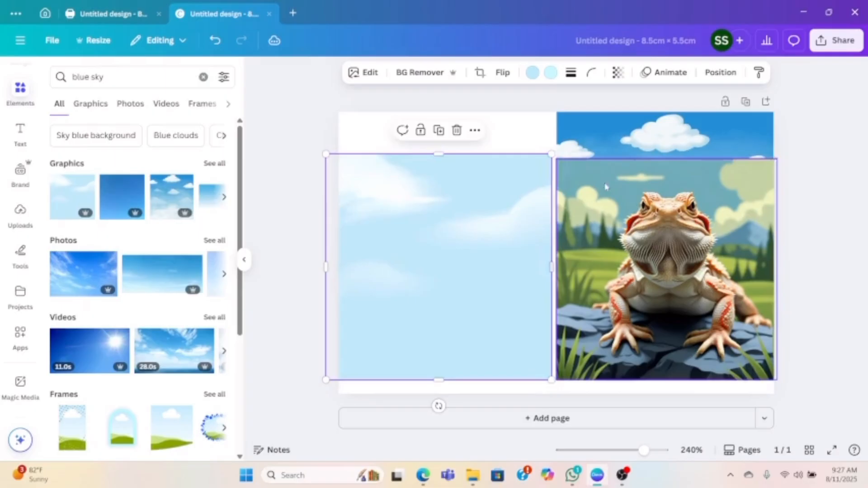
pyautogui.click(634, 143)
pyautogui.moveTo(664, 158); pyautogui.dragTo(664, 161)
pyautogui.click(517, 227)
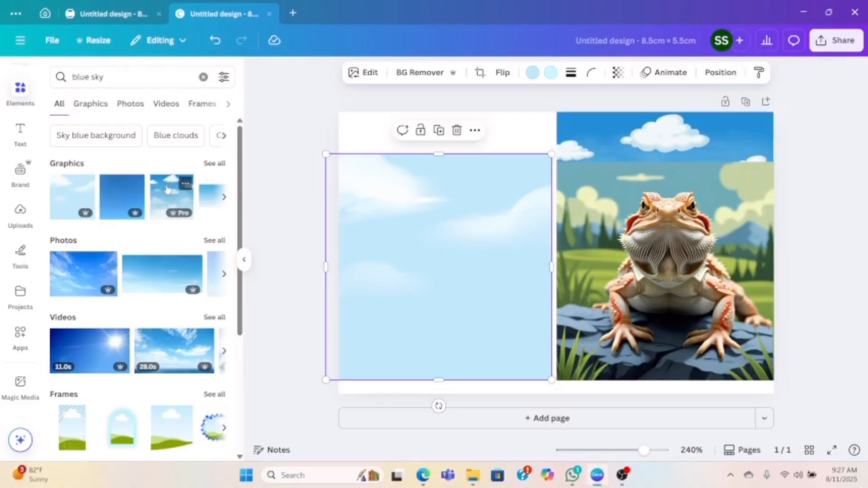
# - Browse all blue sky graphics and place the plain dark blue gradient sky over the page's left half
pyautogui.click(213, 164)
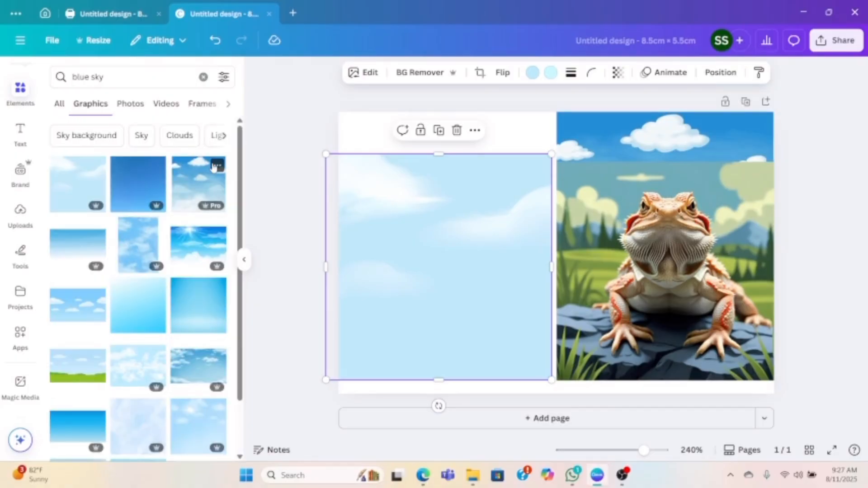
pyautogui.scroll(-1, 153, 351)
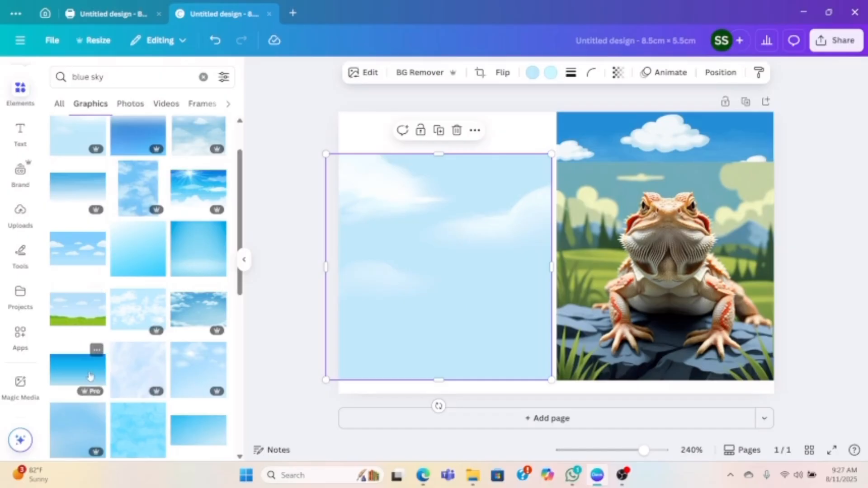
pyautogui.scroll(2, 92, 294)
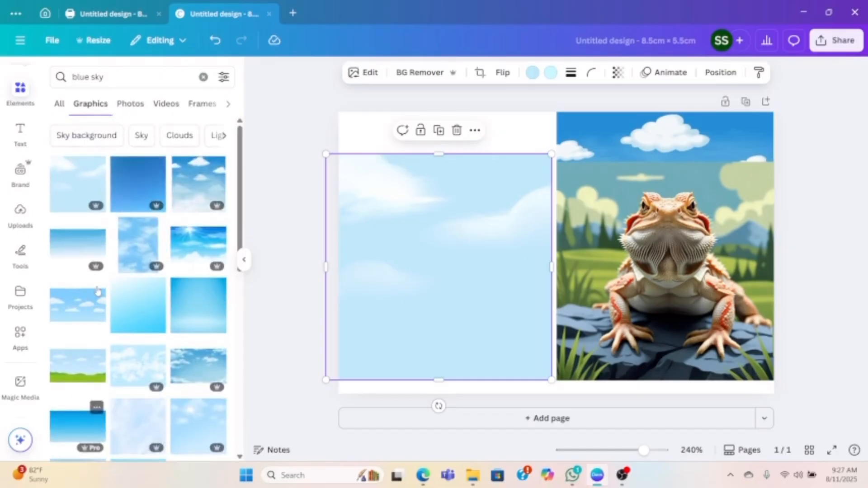
pyautogui.click(130, 188)
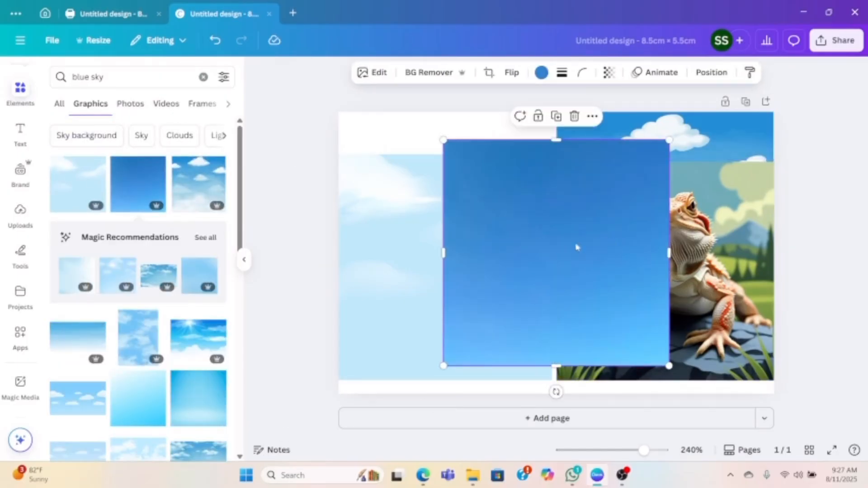
pyautogui.moveTo(576, 247); pyautogui.dragTo(546, 202)
# - Replace the cloud strip above the dragon with the plain blue sky graphic, fitted to the right half's width and cropped to a strip
pyautogui.click(622, 136)
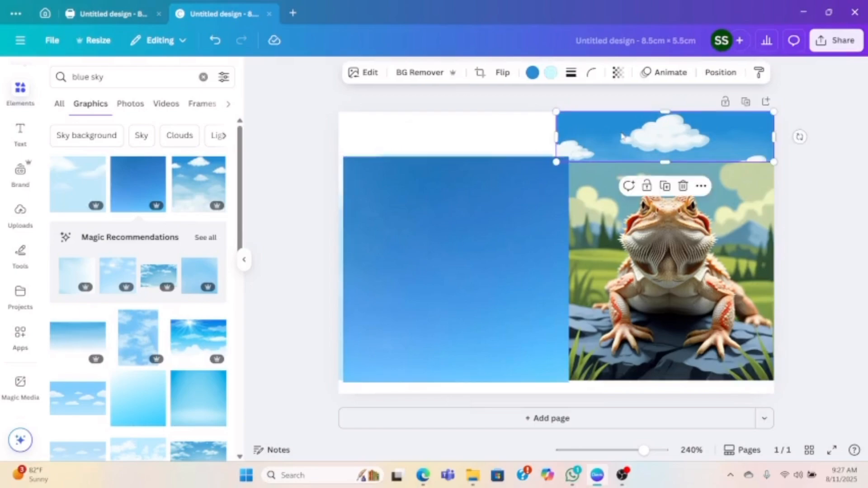
pyautogui.press('Delete')
pyautogui.moveTo(500, 263); pyautogui.dragTo(704, 211)
pyautogui.moveTo(547, 223); pyautogui.dragTo(556, 223)
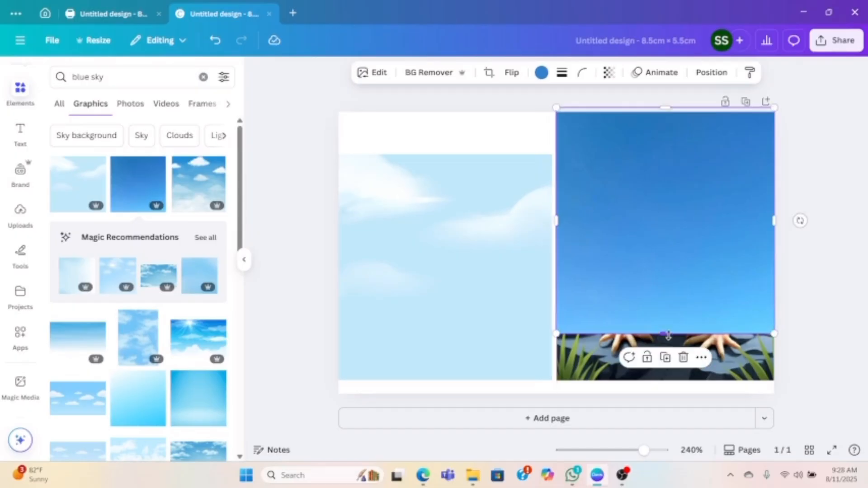
pyautogui.moveTo(668, 335); pyautogui.dragTo(668, 159)
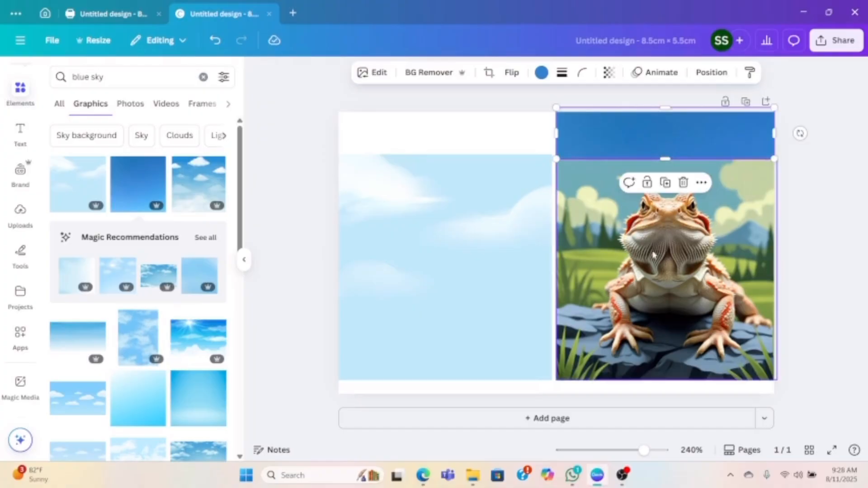
# - Delete the plain blue strip and the pale sky graphic, and raise the dragon image to the page's upper edge
pyautogui.click(502, 238)
pyautogui.click(641, 130)
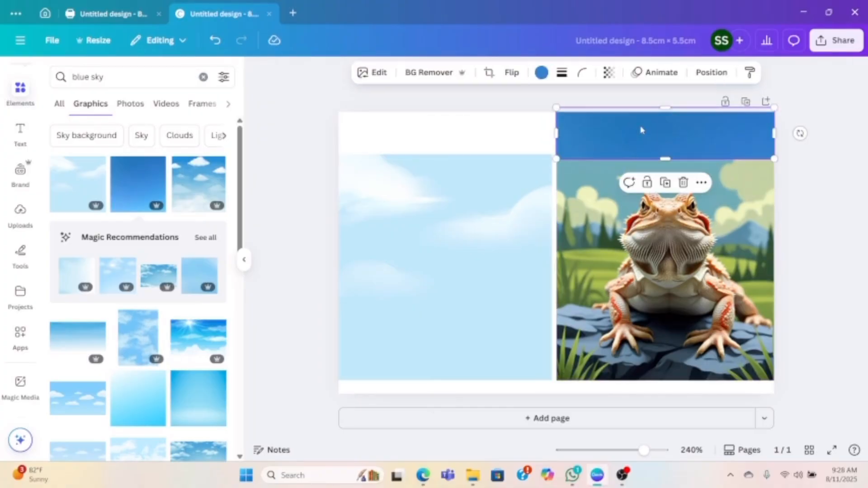
pyautogui.press('Delete')
pyautogui.moveTo(640, 262); pyautogui.dragTo(641, 213)
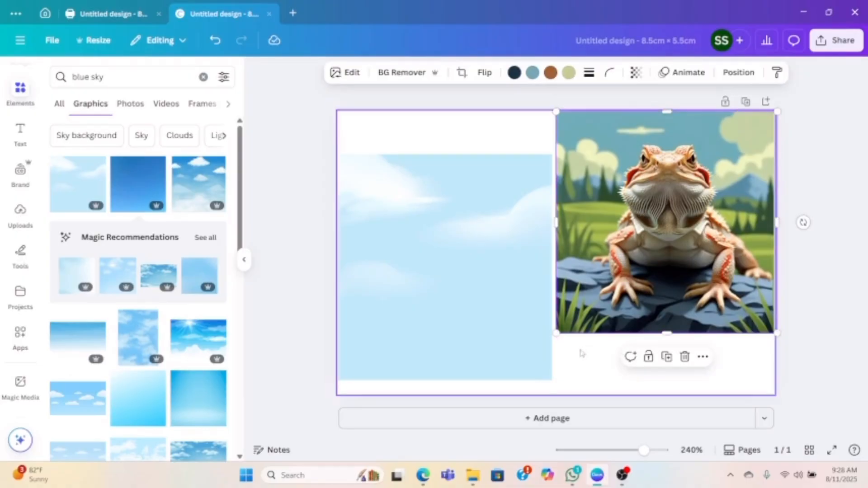
pyautogui.click(490, 300)
pyautogui.press('Delete')
pyautogui.moveTo(490, 299); pyautogui.dragTo(682, 382)
# - Search the graphics for "green lanscape" and place the grassy field graphic across the page's upper part
pyautogui.click(105, 77)
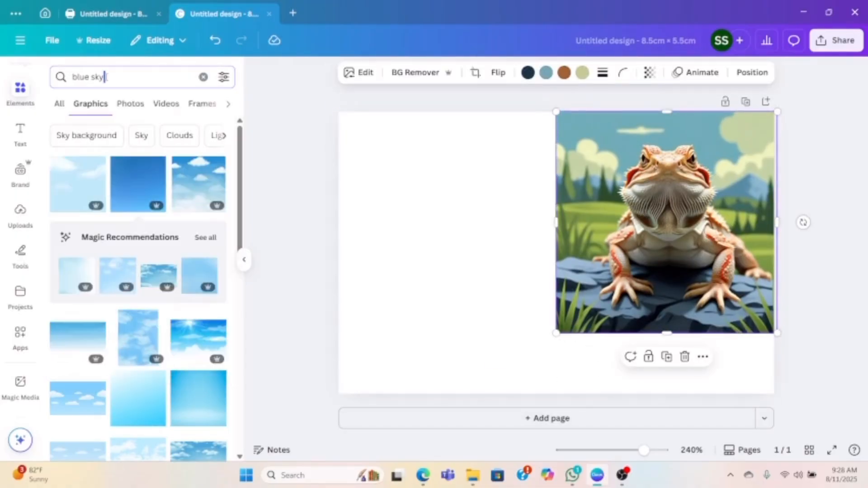
pyautogui.hotkey('ctrl', 'a')
pyautogui.write('gr')
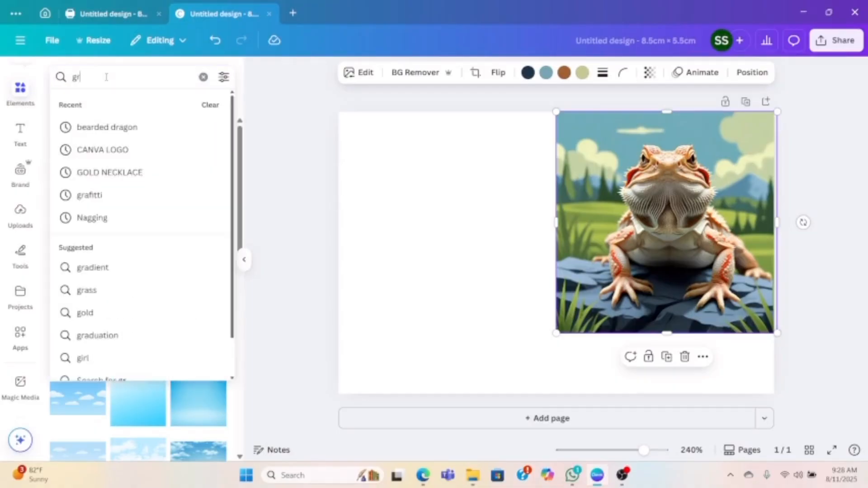
pyautogui.write('een lansca')
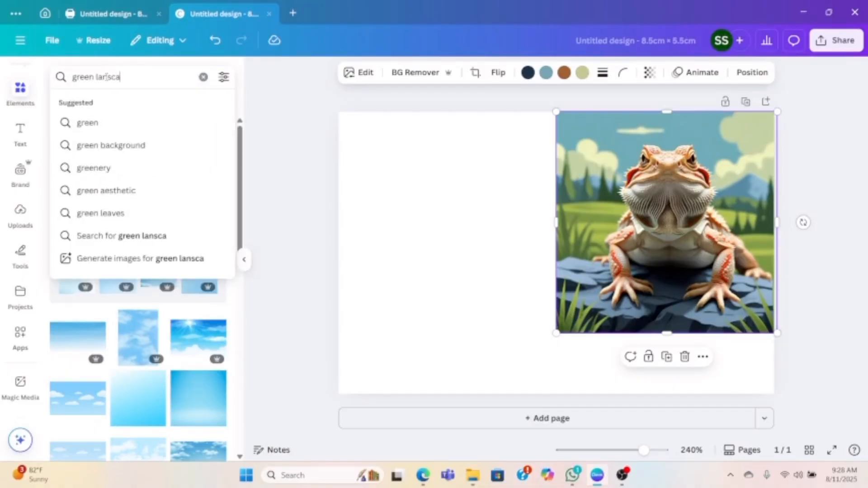
pyautogui.write('pe')
pyautogui.press('Return')
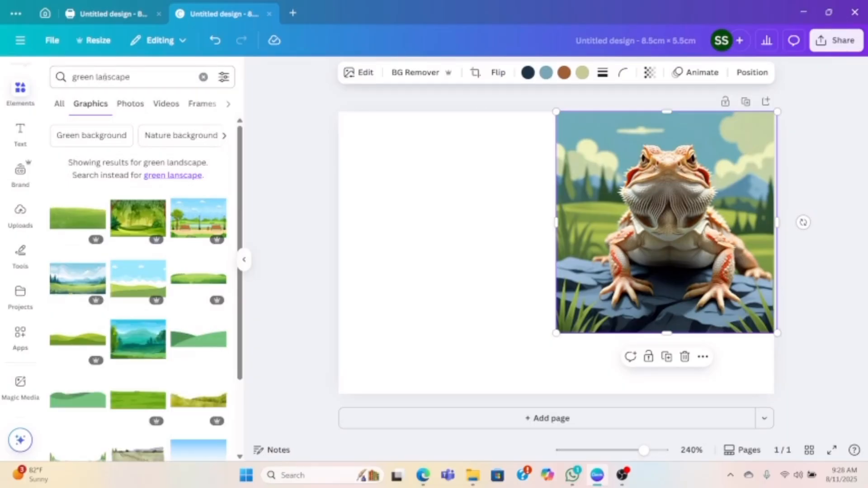
pyautogui.click(79, 222)
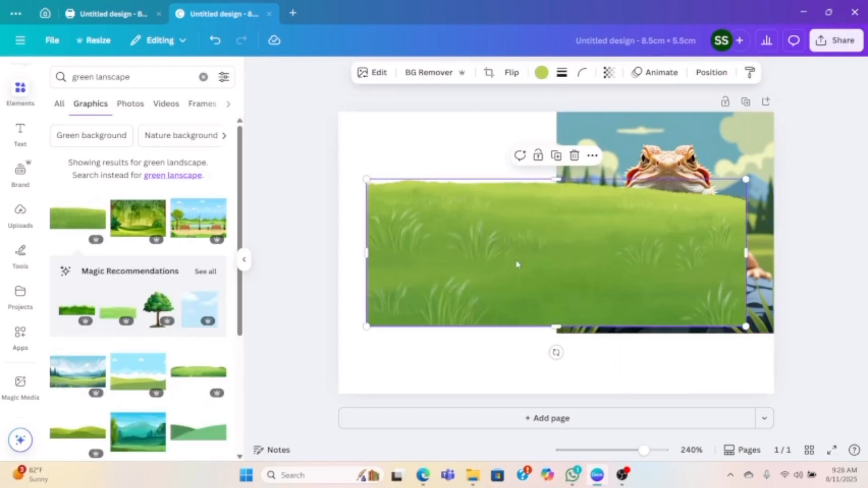
pyautogui.moveTo(516, 264); pyautogui.dragTo(509, 191)
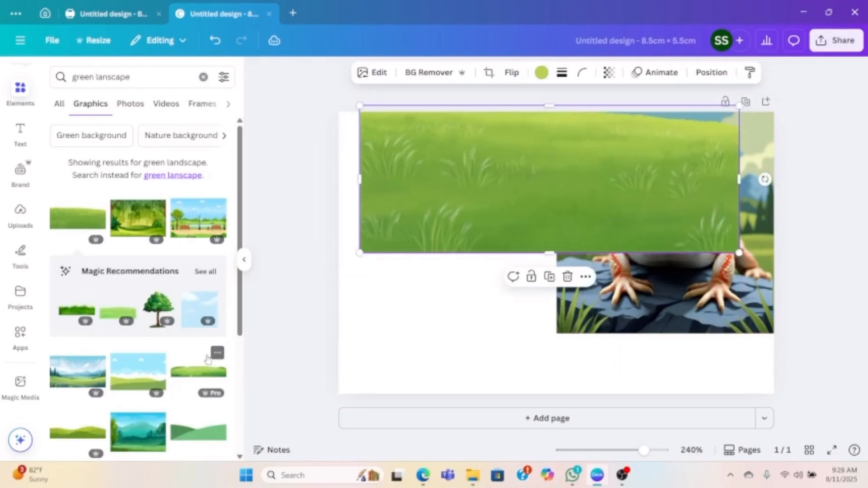
# - Place the green meadow graphic with bushes along the page's lower edge and delete the grassy field graphic
pyautogui.click(202, 379)
pyautogui.moveTo(508, 258); pyautogui.dragTo(543, 365)
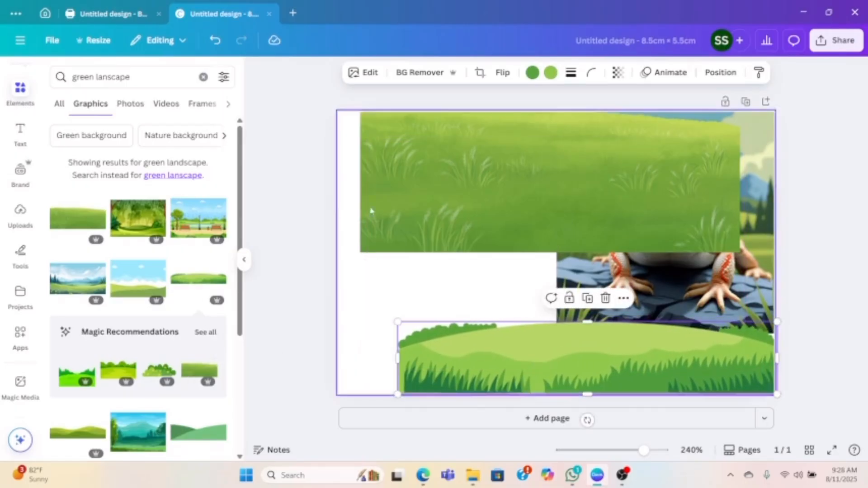
pyautogui.click(446, 219)
pyautogui.press('Delete')
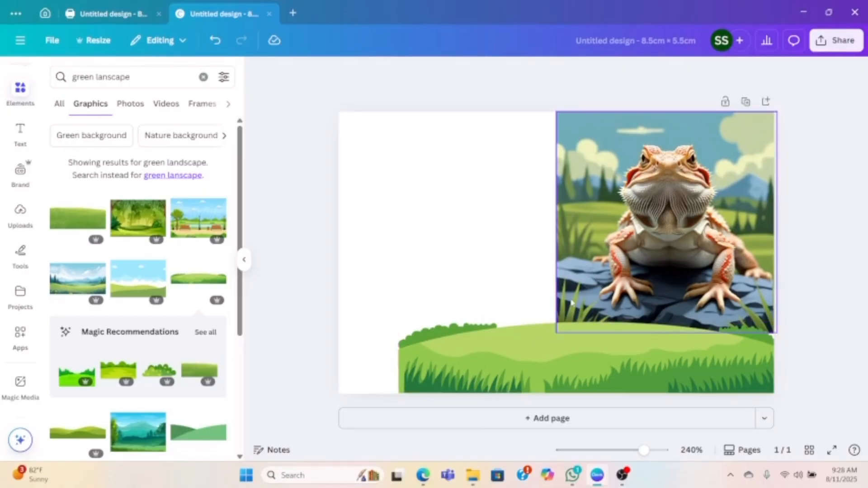
# - Shrink the meadow graphic to about 4.3 × 0.8 cm below the dragon and extend it upward over the image's lower edge
pyautogui.click(402, 345)
pyautogui.moveTo(396, 320); pyautogui.dragTo(555, 352)
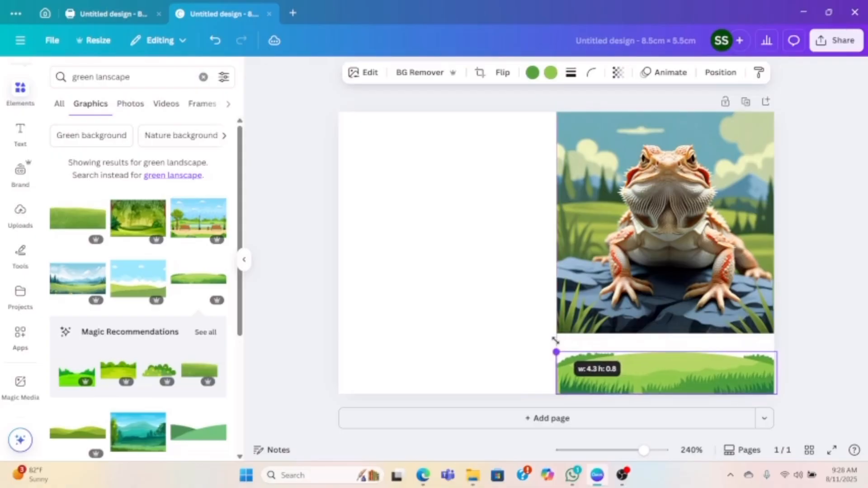
pyautogui.moveTo(667, 352); pyautogui.dragTo(669, 327)
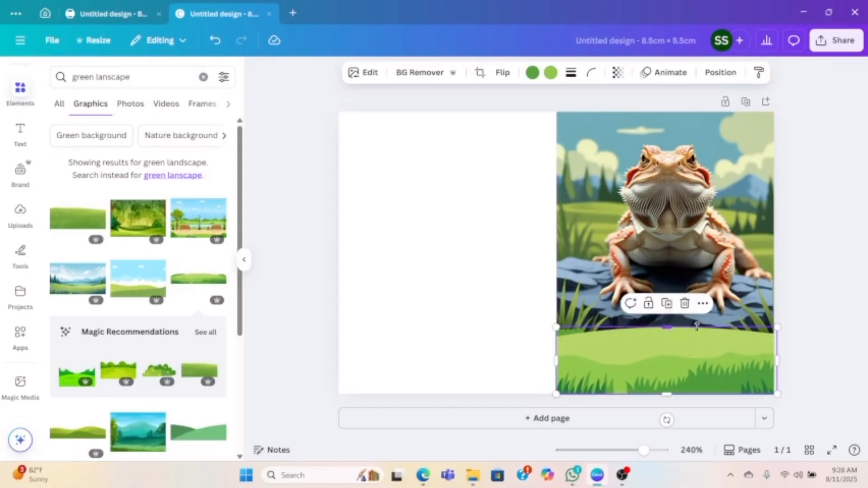
pyautogui.click(826, 330)
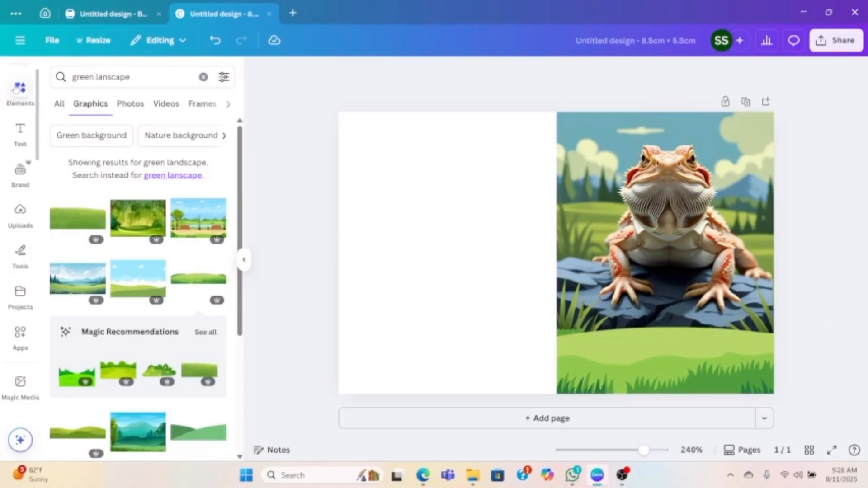
# - Add a text box reading "ADVENTURES OF LEO" to the page
pyautogui.click(20, 135)
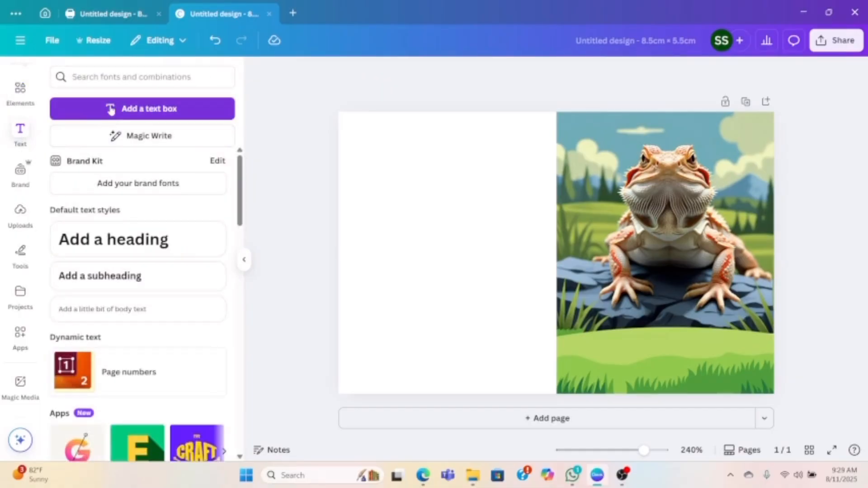
pyautogui.click(110, 110)
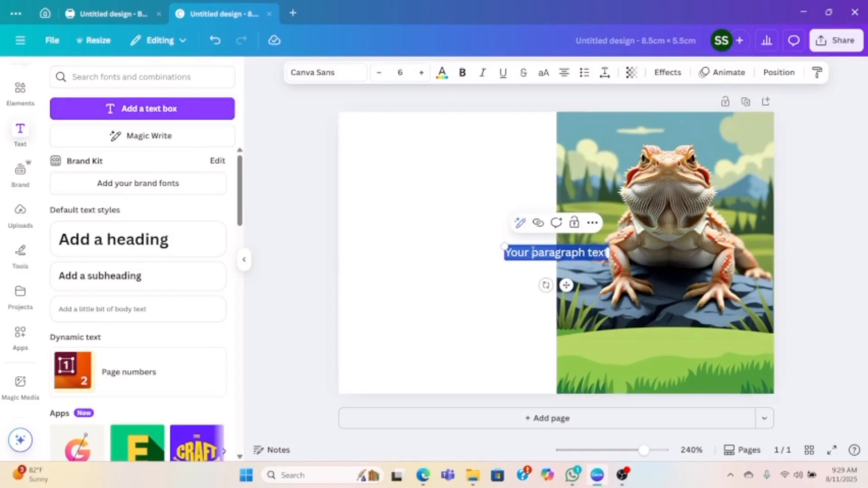
pyautogui.press('BackSpace')
pyautogui.write('ADVE')
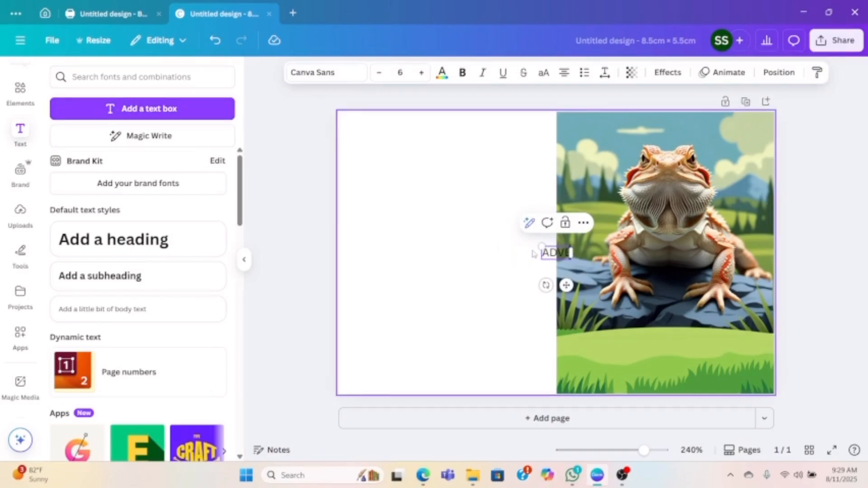
pyautogui.write('NTURES O')
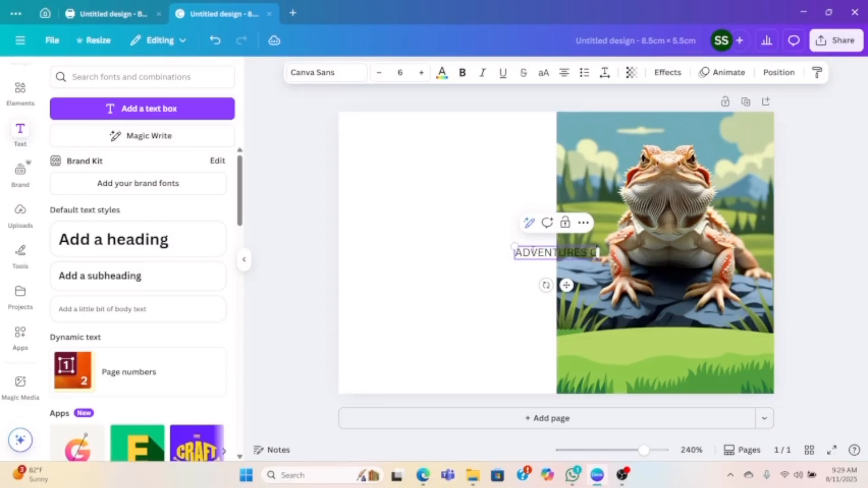
pyautogui.write('F LEO')
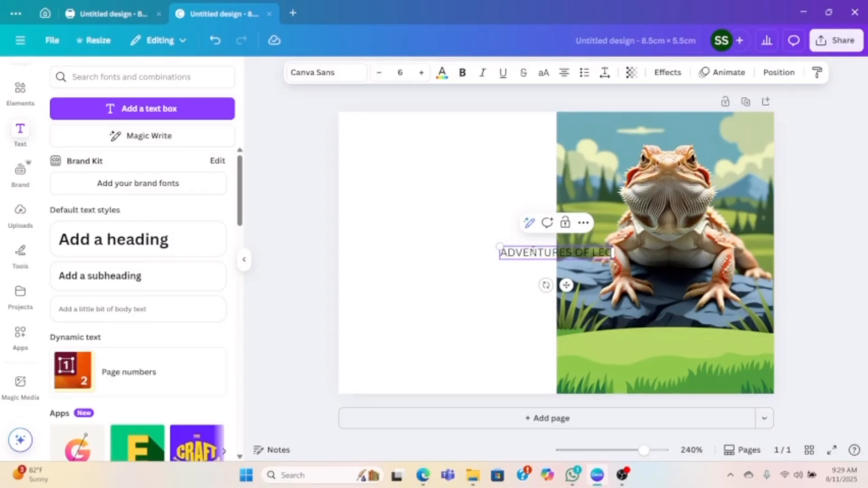
pyautogui.click(451, 168)
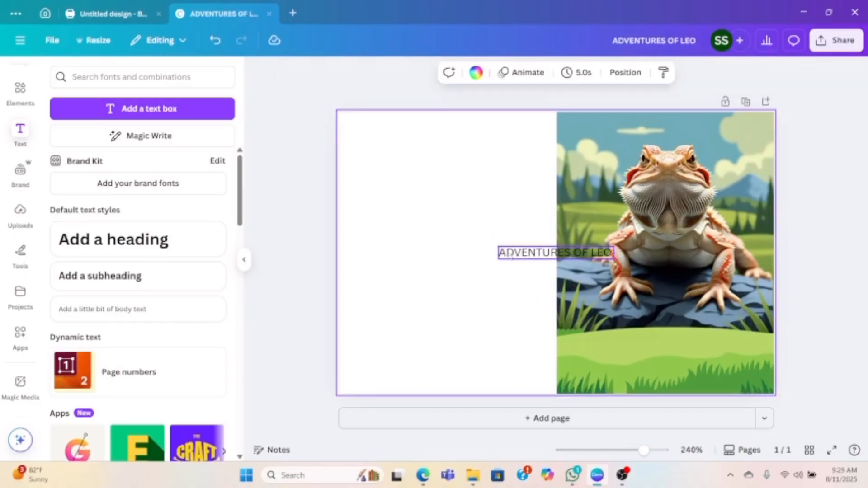
# - Make the "ADVENTURES OF LEO" title bold at font size 9.3 and place it on the meadow below the dragon
pyautogui.click(502, 249)
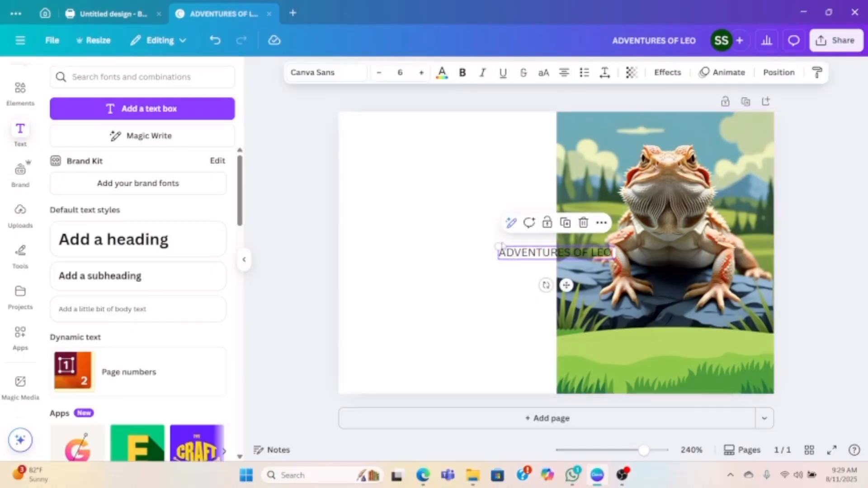
pyautogui.click(421, 73)
pyautogui.click(421, 72)
pyautogui.click(421, 72)
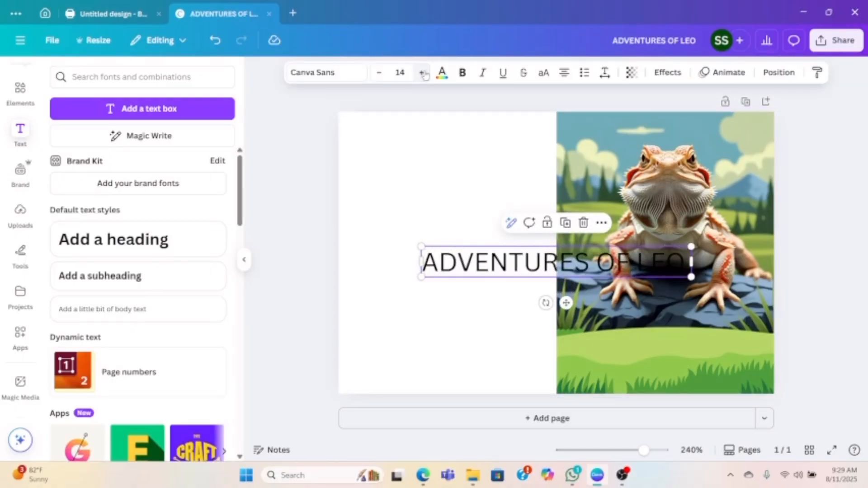
pyautogui.click(462, 72)
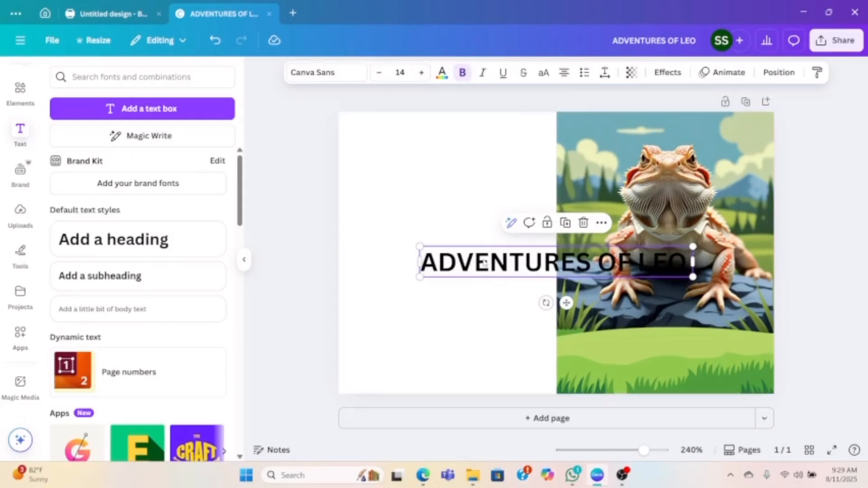
pyautogui.moveTo(693, 277); pyautogui.dragTo(580, 265)
pyautogui.click(461, 188)
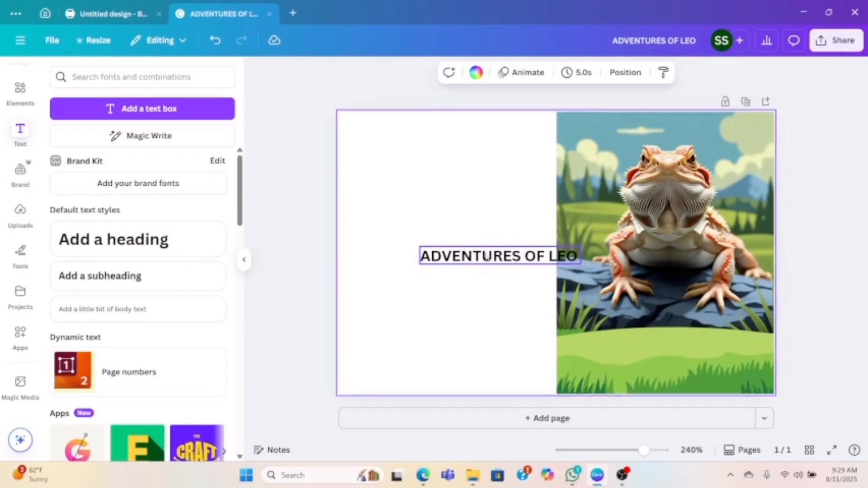
pyautogui.moveTo(492, 255); pyautogui.dragTo(657, 356)
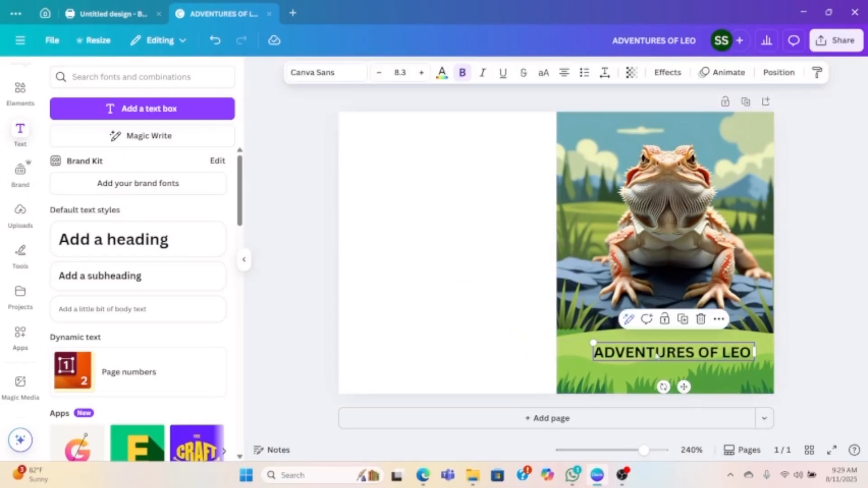
pyautogui.click(420, 73)
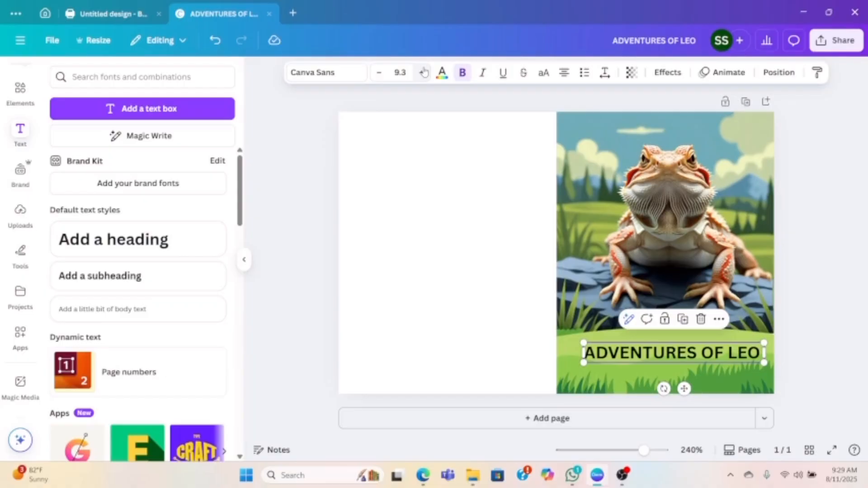
# - Change the title's font to Edo and enlarge it to size 12.3 along the meadow's upper edge
pyautogui.click(319, 73)
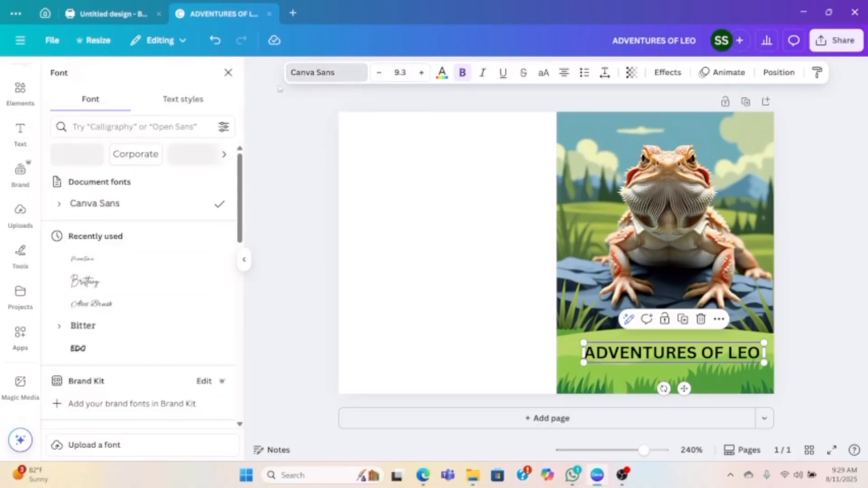
pyautogui.scroll(-3, 145, 265)
pyautogui.click(131, 242)
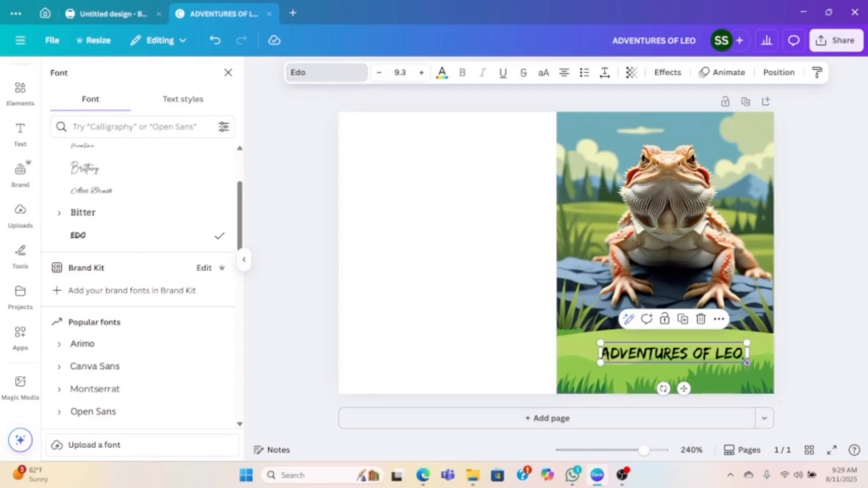
pyautogui.moveTo(746, 362); pyautogui.dragTo(772, 367)
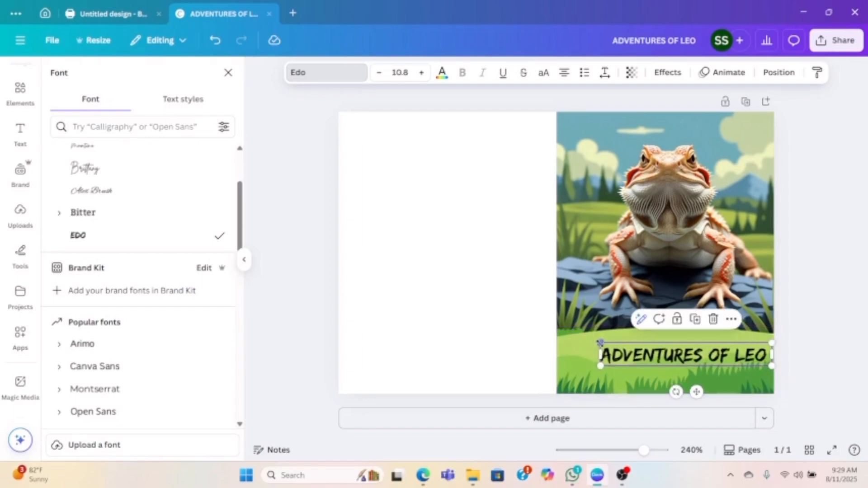
pyautogui.moveTo(600, 343); pyautogui.dragTo(576, 340)
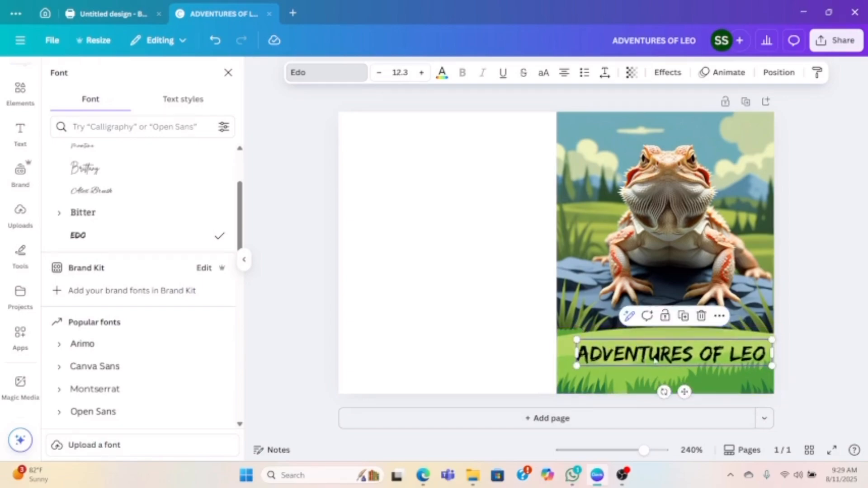
pyautogui.moveTo(655, 359); pyautogui.dragTo(657, 346)
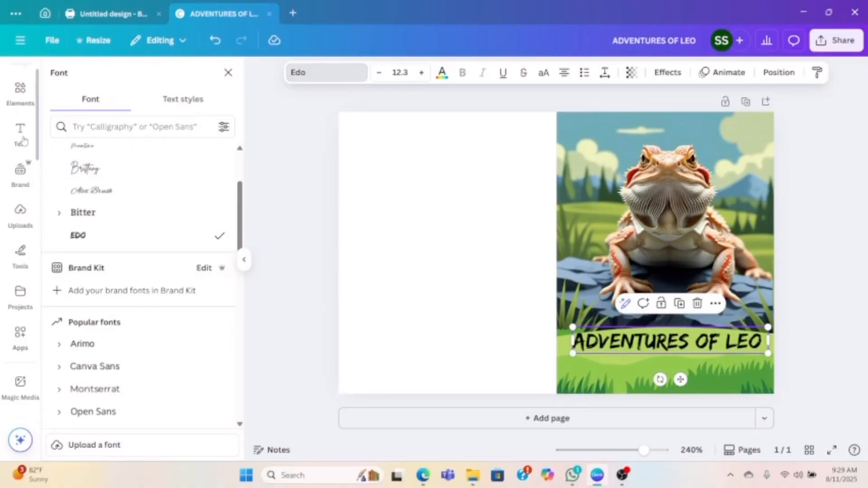
# - Duplicate the title below itself and replace the copy's text with "STORYBOOK BY:"
pyautogui.click(620, 342)
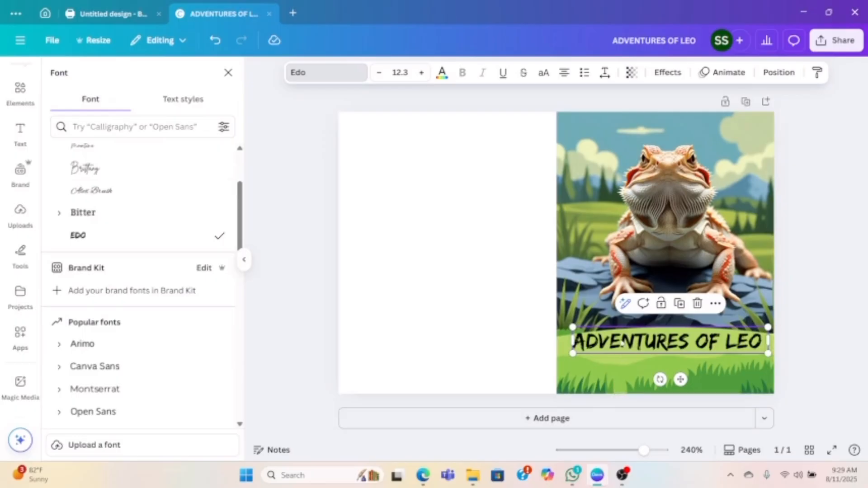
pyautogui.click(540, 306)
pyautogui.click(606, 349)
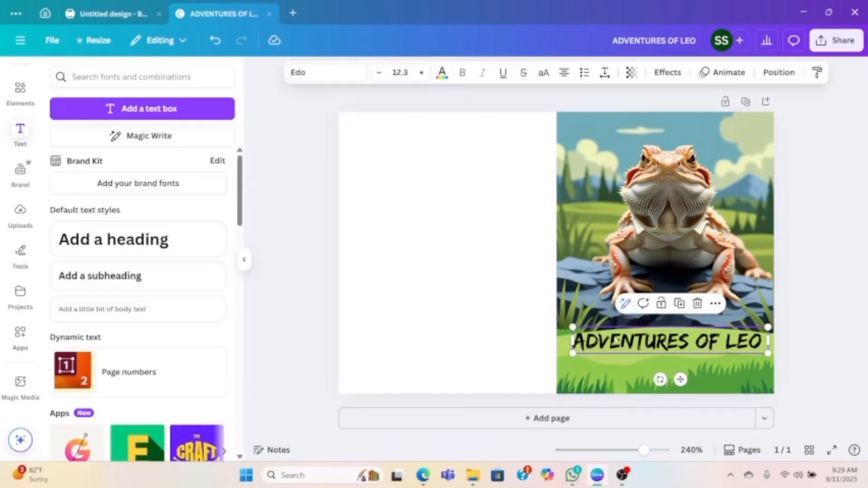
pyautogui.click(678, 304)
pyautogui.doubleClick(644, 365)
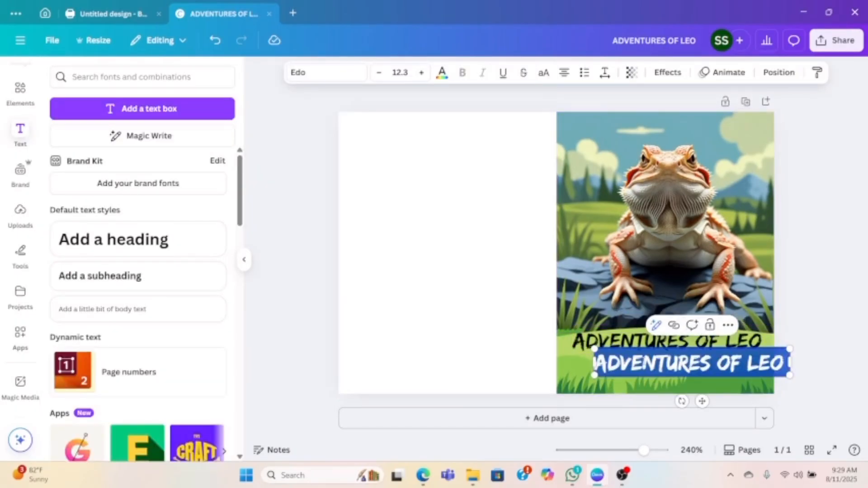
pyautogui.write('STORY')
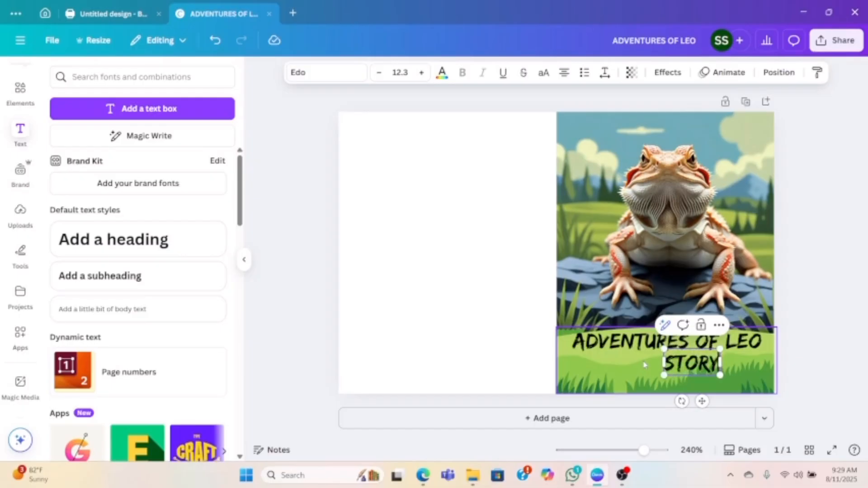
pyautogui.write('EOOK BY')
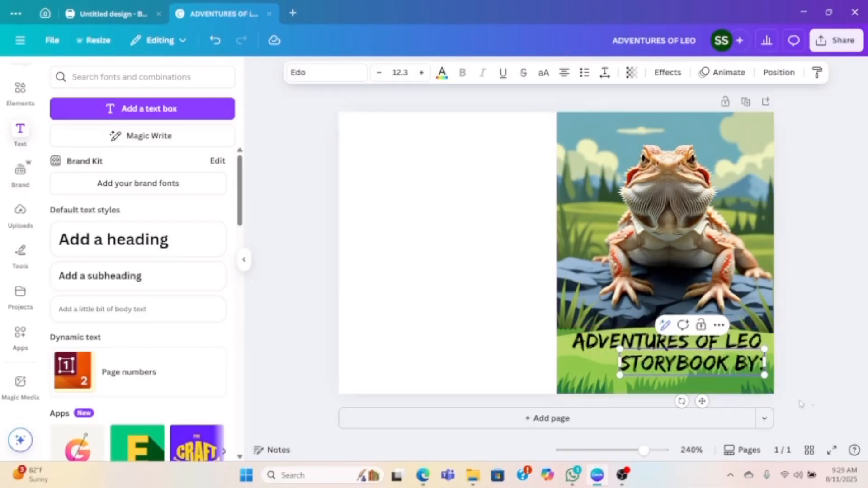
# - Shrink the "STORYBOOK BY:" text to size 5.5 and align it under the start of the title
pyautogui.moveTo(763, 370); pyautogui.dragTo(685, 360)
pyautogui.click(475, 313)
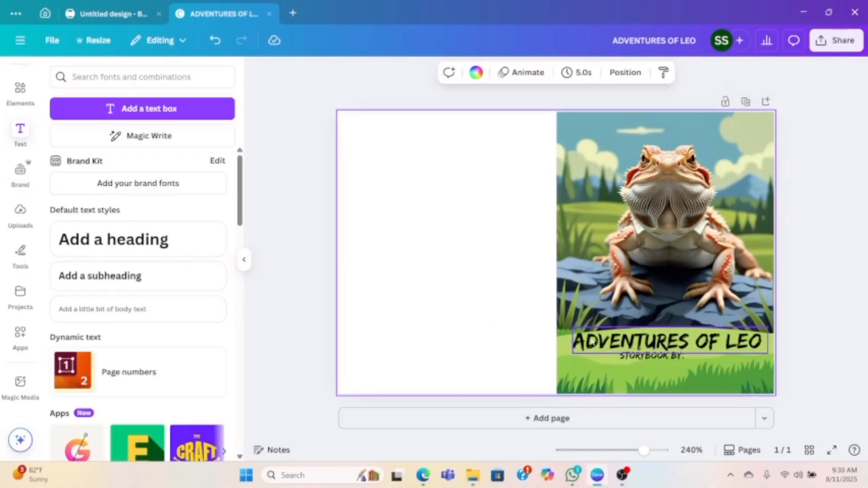
pyautogui.moveTo(629, 356); pyautogui.dragTo(582, 357)
# - Add a solid black line after "STORYBOOK BY:" and size it to end near the title's last word
pyautogui.click(20, 90)
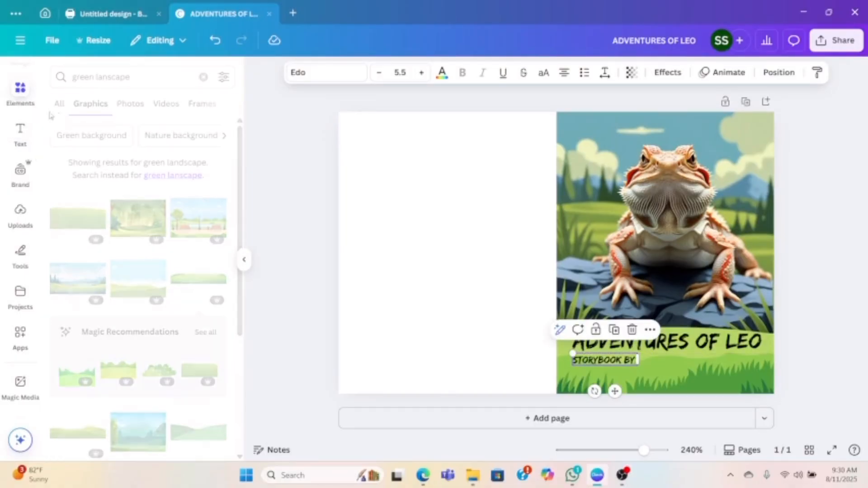
pyautogui.click(203, 77)
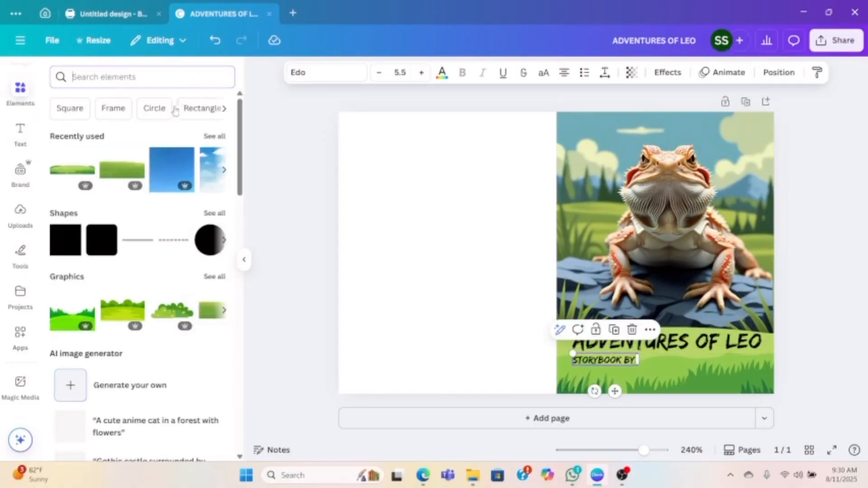
pyautogui.click(131, 246)
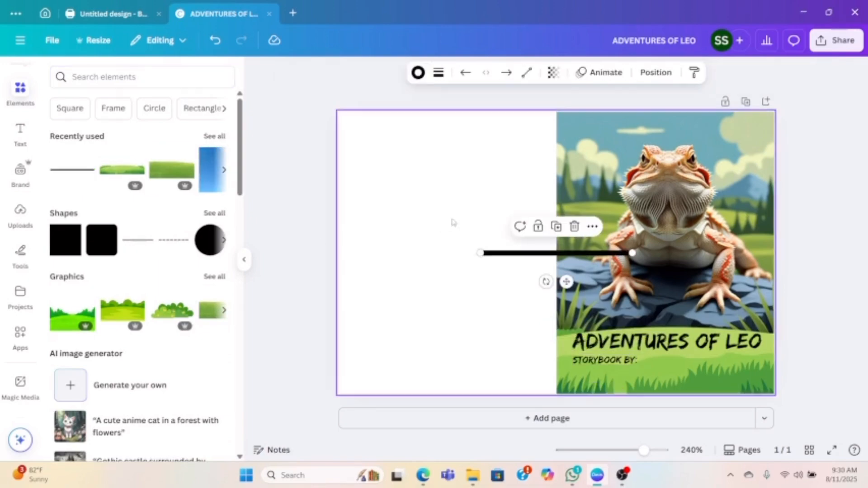
pyautogui.moveTo(633, 253); pyautogui.dragTo(685, 362)
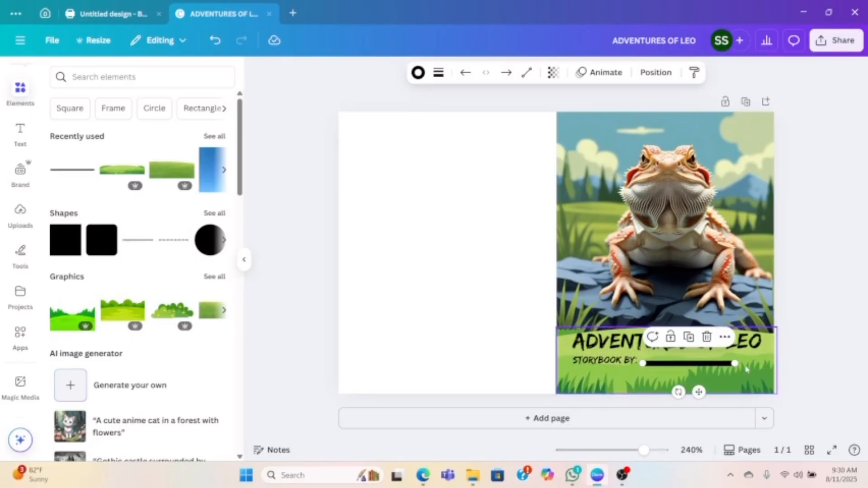
pyautogui.moveTo(735, 363); pyautogui.dragTo(745, 365)
pyautogui.click(802, 365)
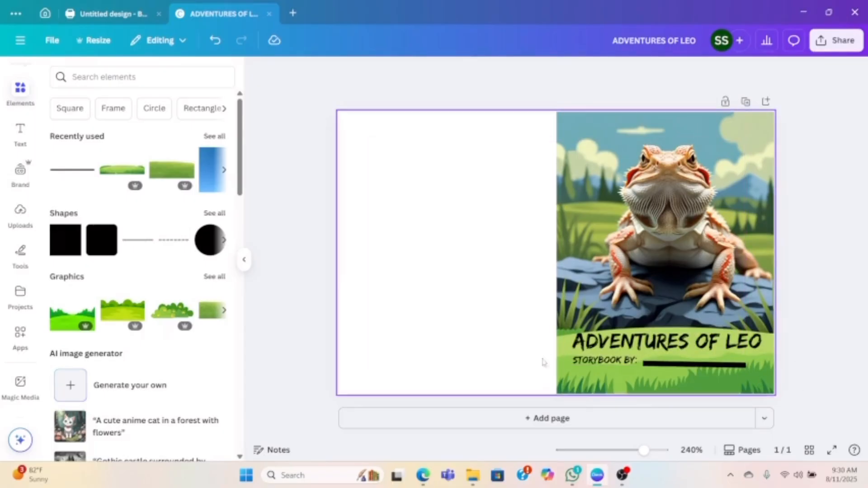
# - Add the generated bearded dragon image with the misty grass background and enlarge it across the page's empty left half
pyautogui.click(591, 164)
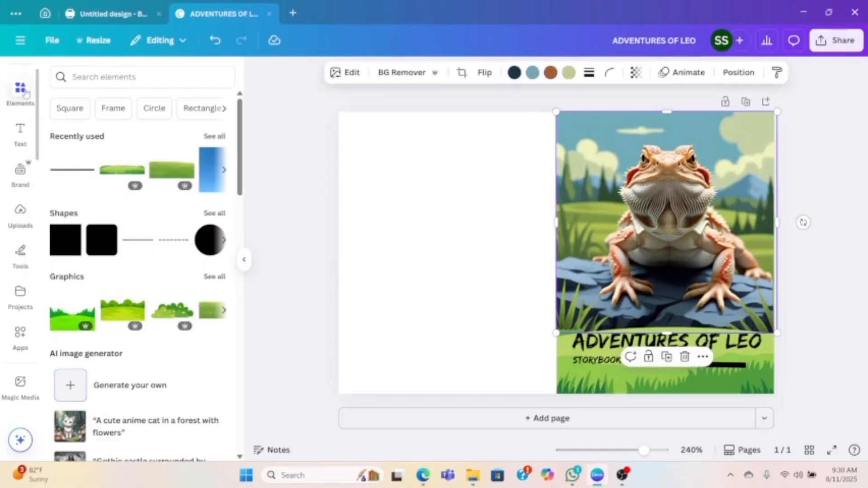
pyautogui.click(130, 386)
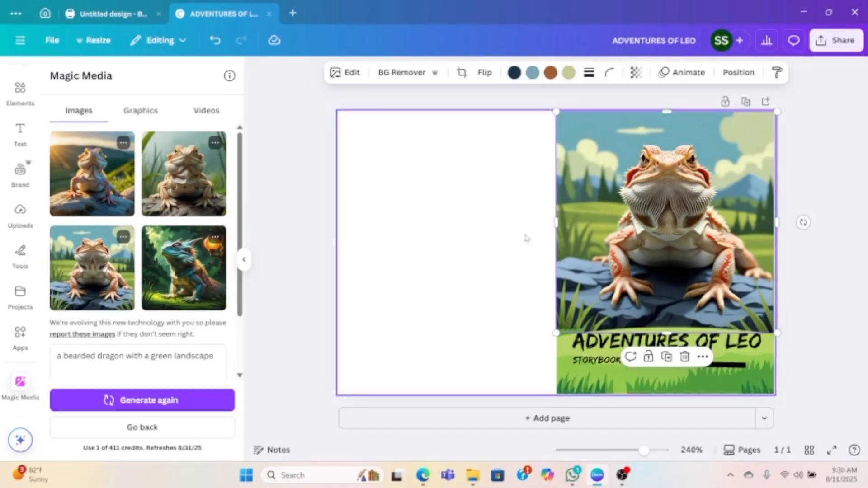
pyautogui.click(193, 199)
pyautogui.moveTo(576, 262); pyautogui.dragTo(416, 214)
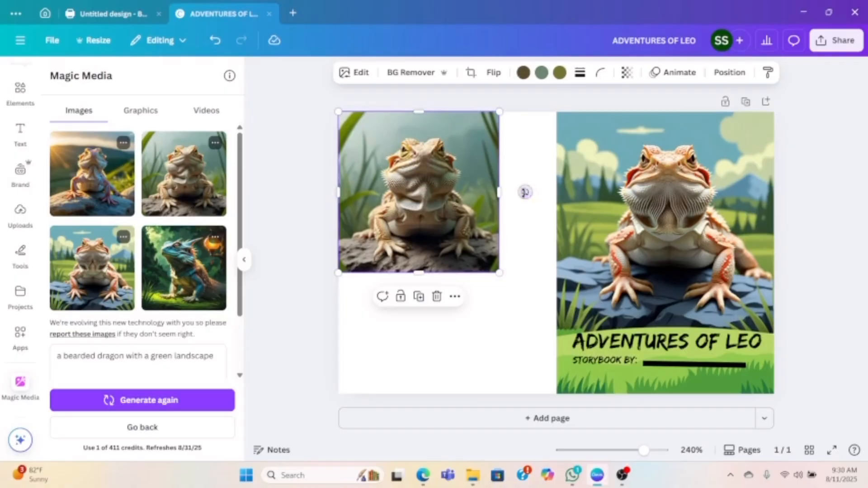
pyautogui.moveTo(500, 275); pyautogui.dragTo(556, 331)
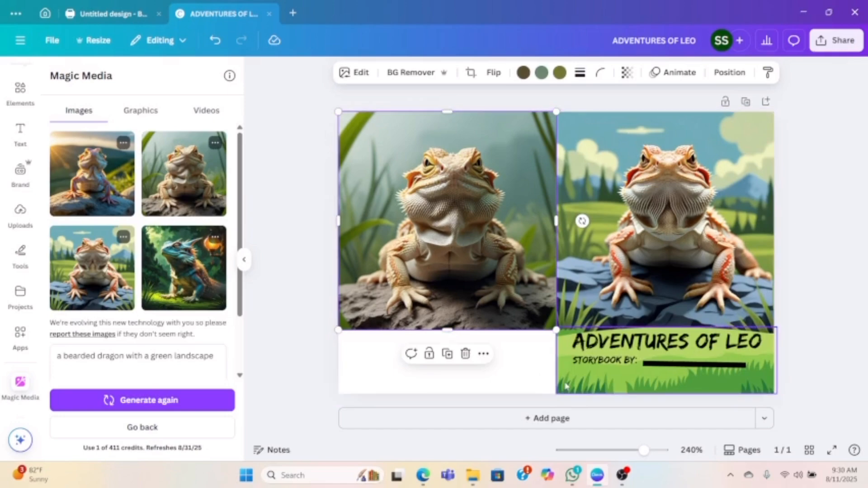
# - Place a copy of the green meadow graphic below the left dragon image and extend that image's lower edge behind it
pyautogui.click(563, 385)
pyautogui.click(667, 303)
pyautogui.moveTo(636, 381); pyautogui.dragTo(384, 359)
pyautogui.click(457, 303)
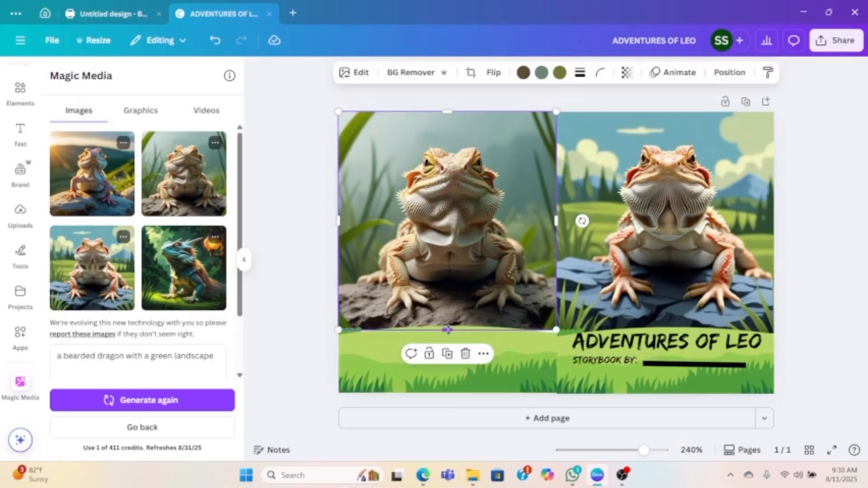
pyautogui.moveTo(447, 330); pyautogui.dragTo(447, 340)
pyautogui.click(306, 257)
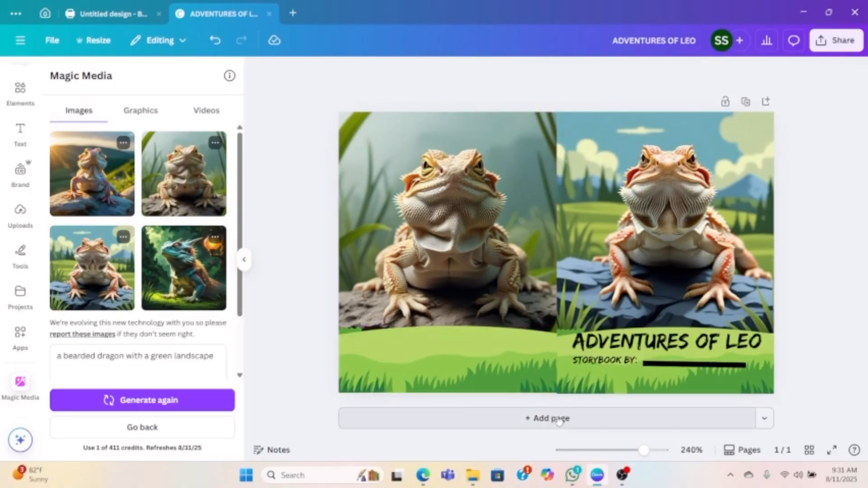
pyautogui.click(537, 381)
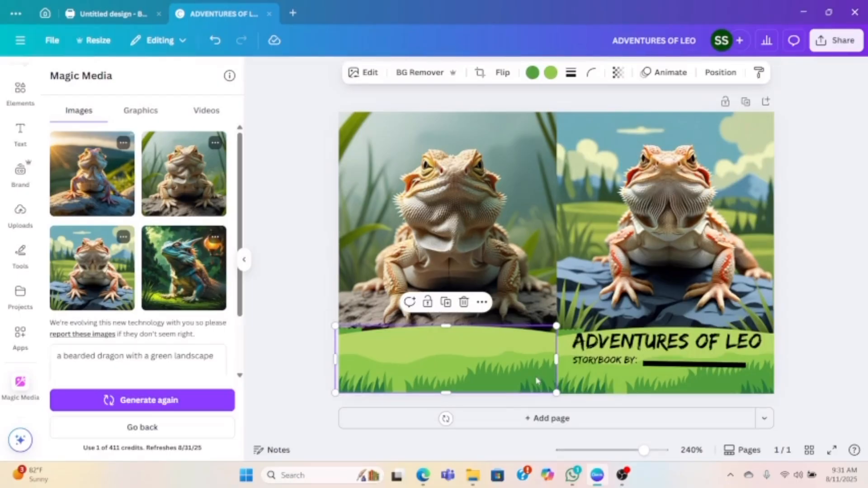
# - Nudge the left green meadow graphic down slightly and add a blank second page after the cover
pyautogui.moveTo(536, 381); pyautogui.dragTo(536, 383)
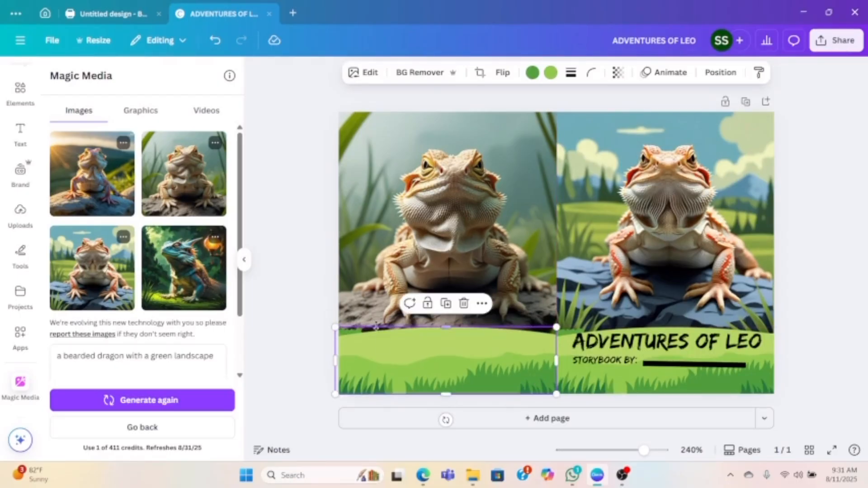
pyautogui.click(573, 422)
pyautogui.scroll(6, 537, 235)
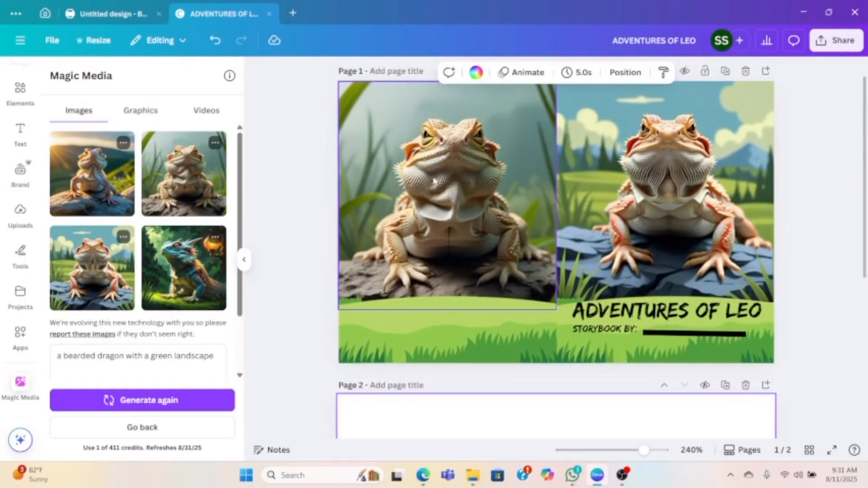
pyautogui.scroll(-4, 435, 180)
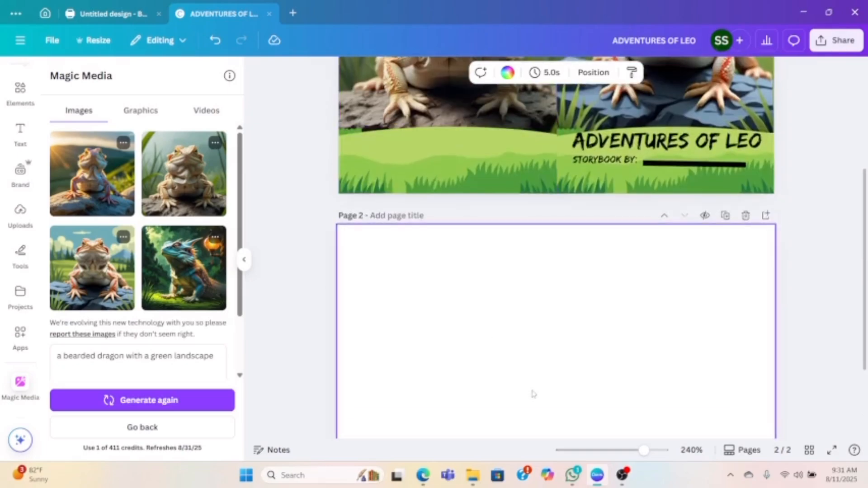
pyautogui.scroll(-2, 574, 345)
pyautogui.scroll(4, 698, 290)
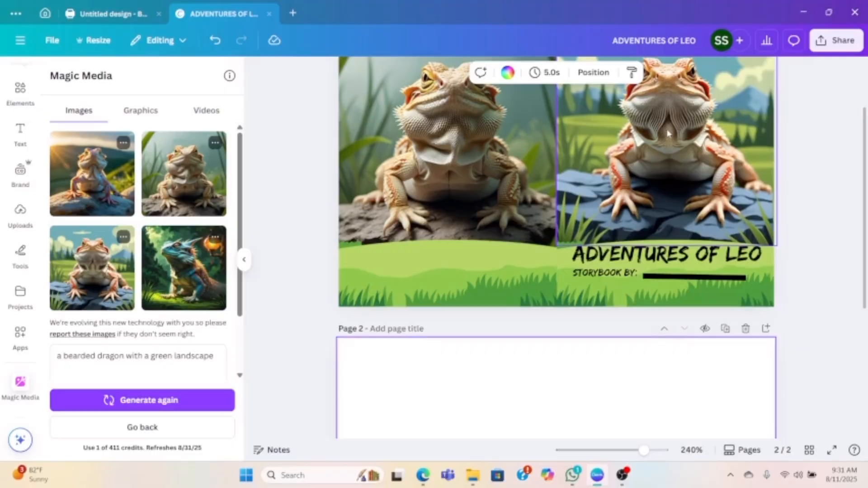
pyautogui.scroll(-5, 596, 368)
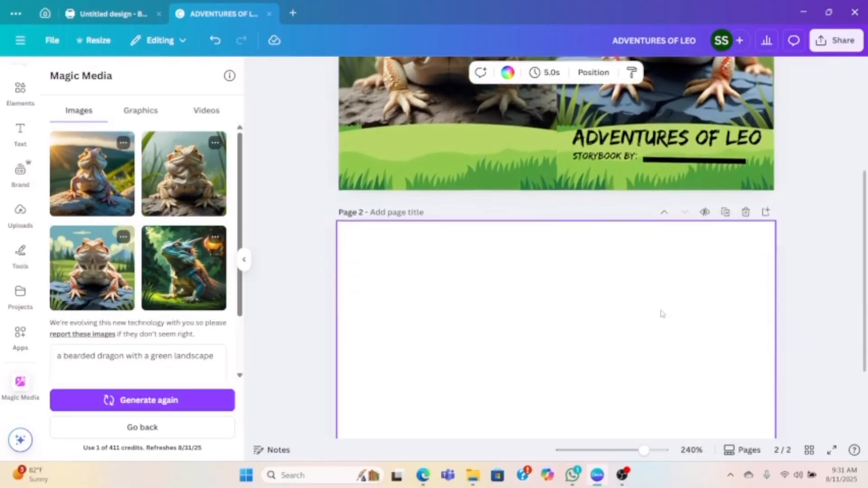
pyautogui.scroll(6, 687, 240)
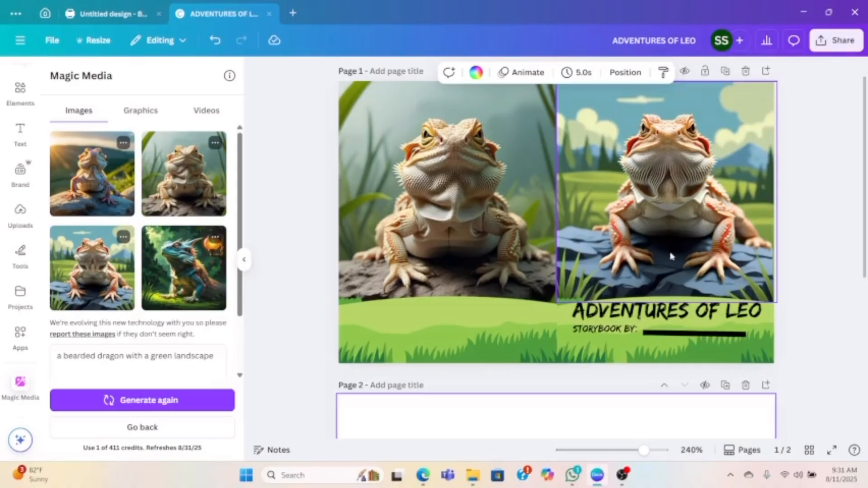
pyautogui.scroll(-5, 670, 256)
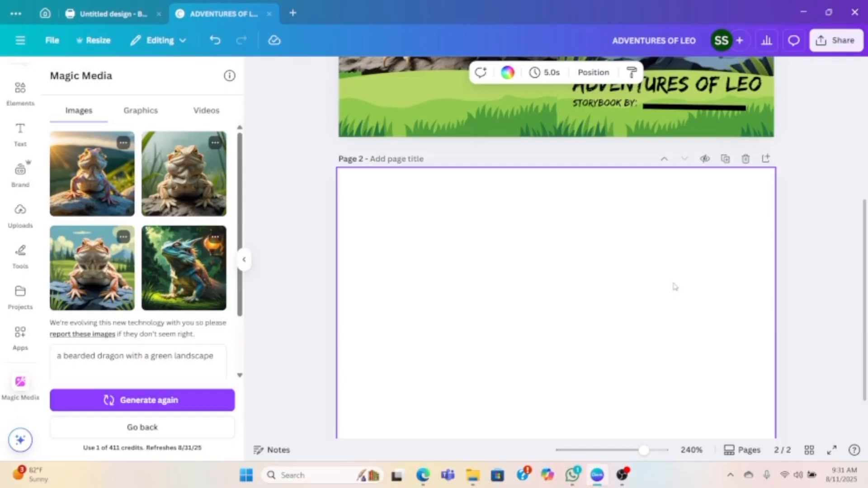
# - Search the elements for "COMPOSITION" and show all matching graphics
pyautogui.click(20, 90)
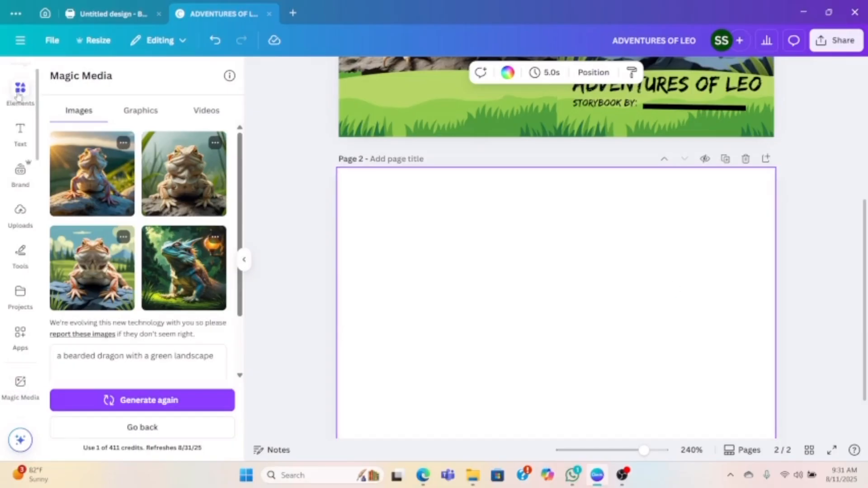
pyautogui.click(84, 78)
pyautogui.write('COMP')
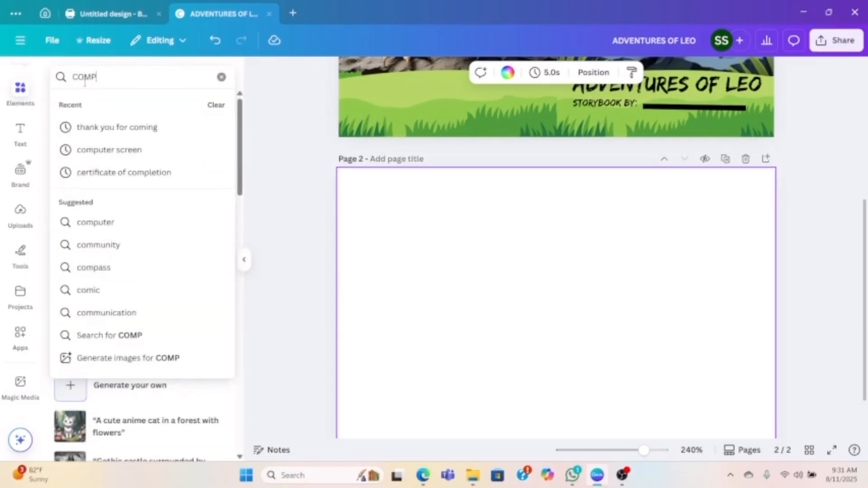
pyautogui.write('OSITION')
pyautogui.press('Return')
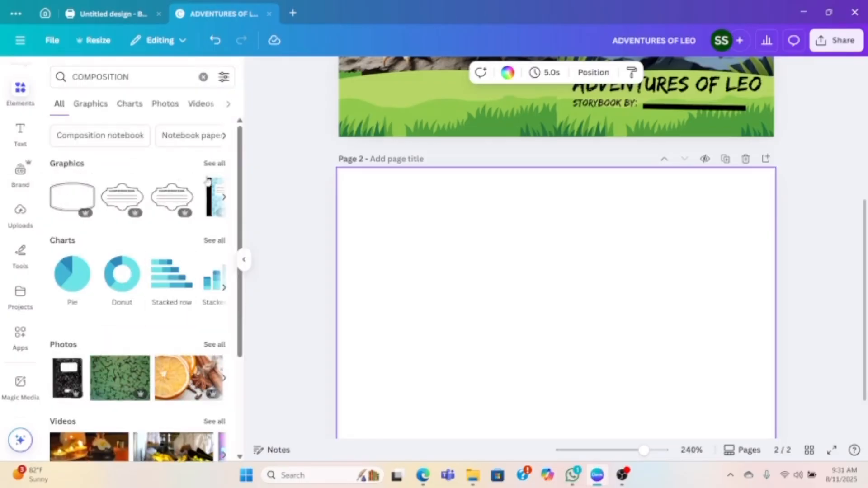
pyautogui.click(215, 163)
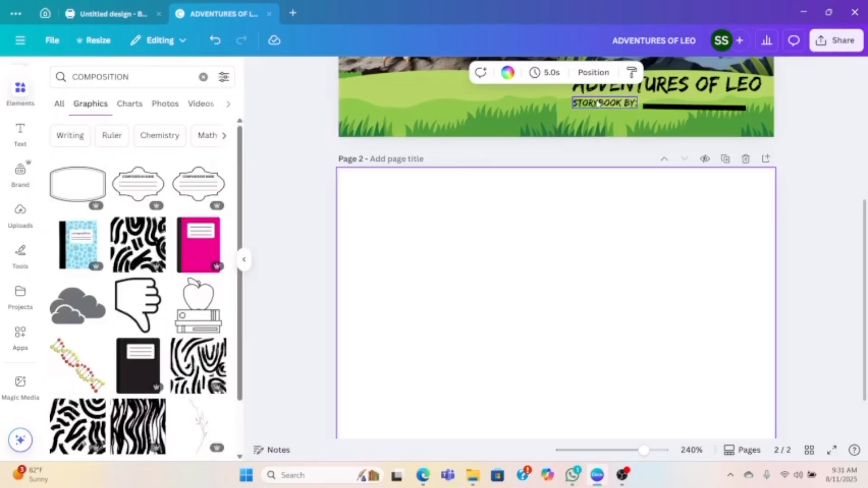
# - Move the "STORYBOOK BY:" text from the cover to page 2 and enlarge it to size 11.5
pyautogui.click(595, 103)
pyautogui.moveTo(595, 103); pyautogui.dragTo(596, 262)
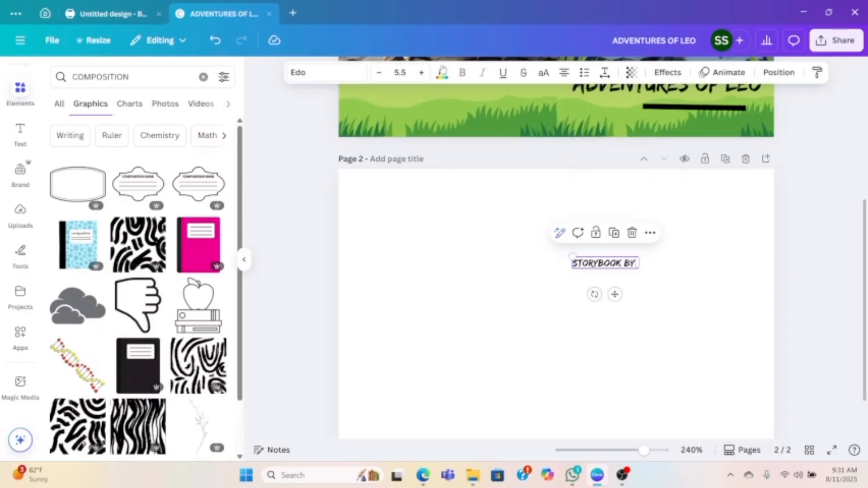
pyautogui.click(422, 73)
pyautogui.click(422, 72)
pyautogui.click(422, 73)
pyautogui.click(422, 73)
pyautogui.click(422, 73)
pyautogui.click(422, 73)
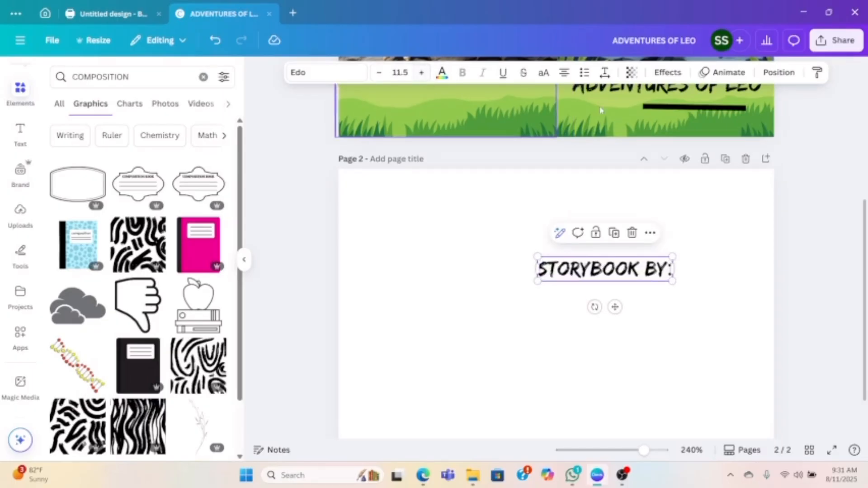
# - Remove the black author line from the design and move "STORYBOOK BY:" to page 2's upper-left area
pyautogui.moveTo(656, 110); pyautogui.dragTo(639, 303)
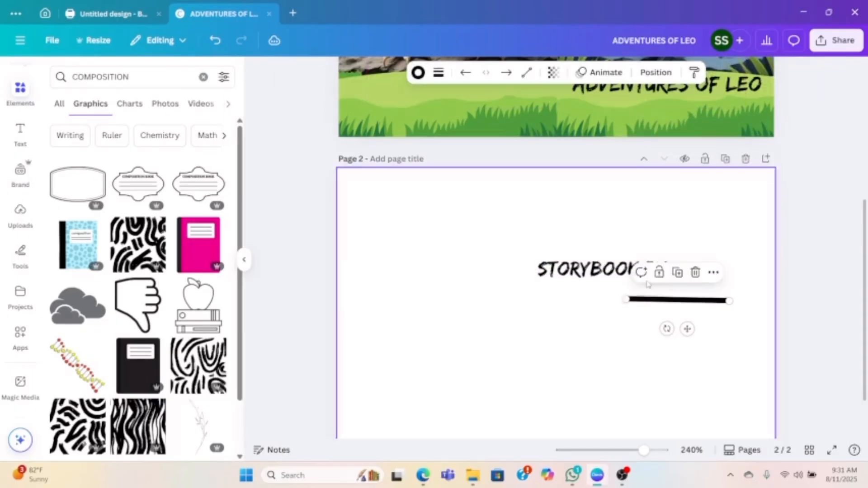
pyautogui.click(695, 273)
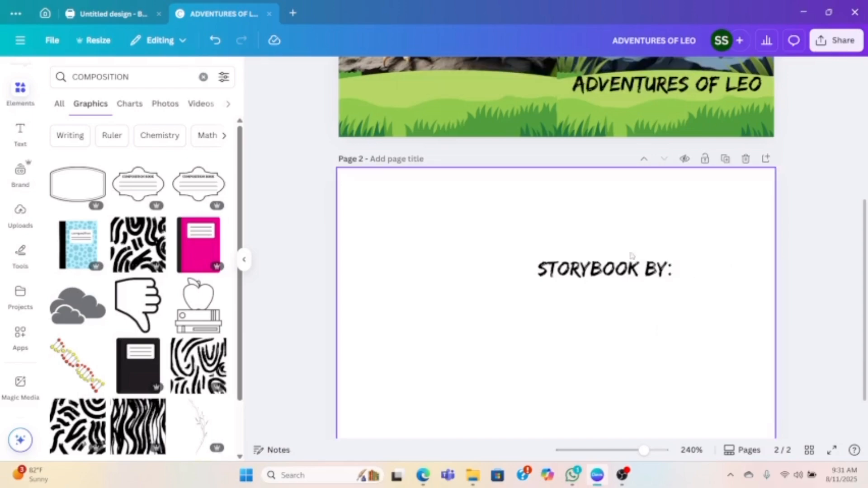
pyautogui.scroll(1, 659, 267)
pyautogui.scroll(2, 658, 267)
pyautogui.scroll(-2, 633, 272)
pyautogui.moveTo(605, 274); pyautogui.dragTo(427, 216)
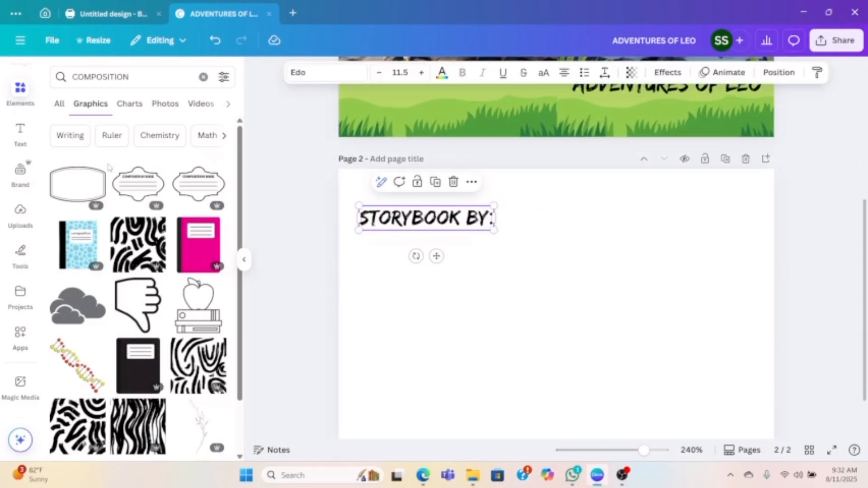
# - Insert the blank double-bordered label to list all its similar graphics, and delete that label from page 2
pyautogui.scroll(-4, 174, 177)
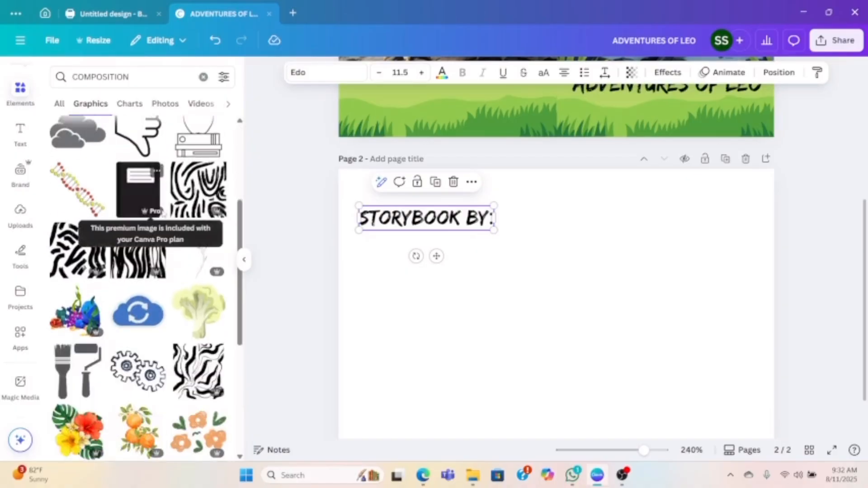
pyautogui.scroll(4, 69, 263)
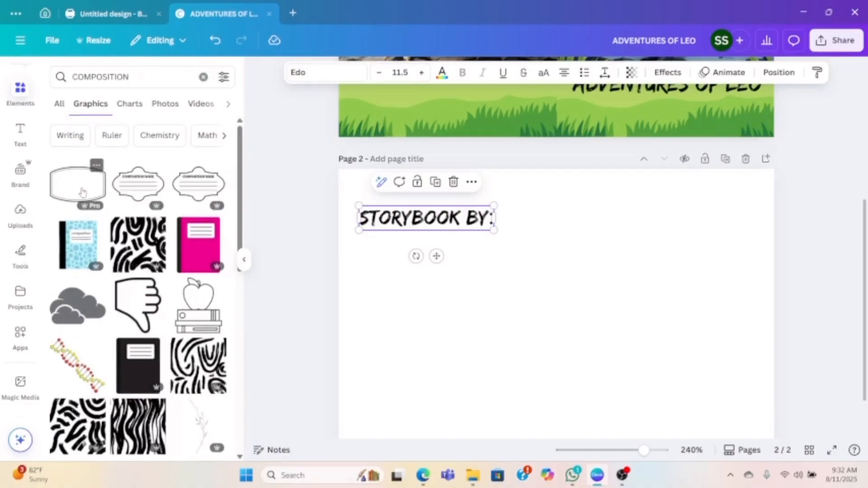
pyautogui.click(82, 192)
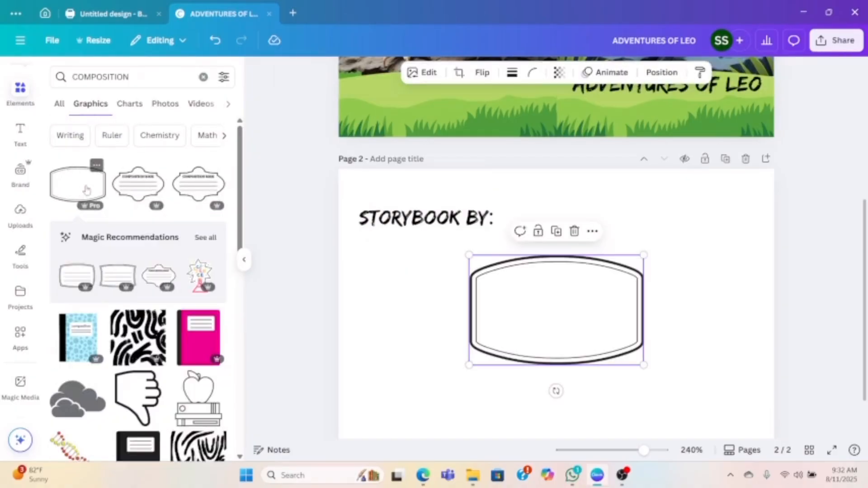
pyautogui.click(206, 239)
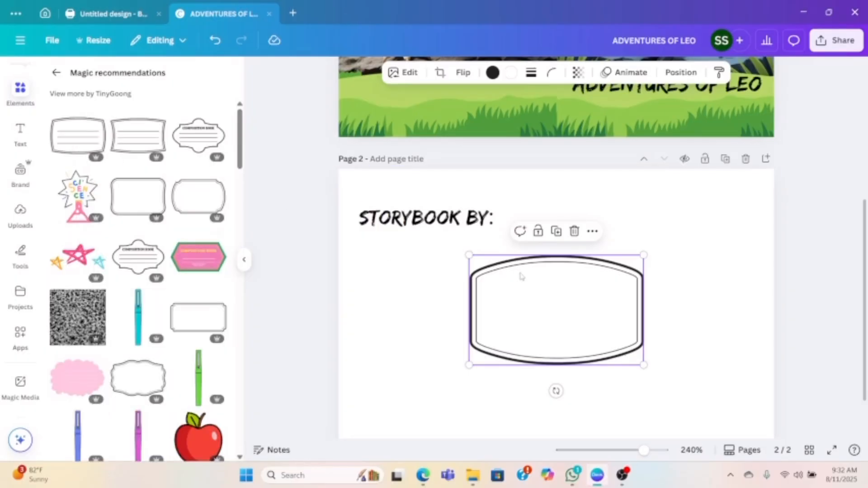
pyautogui.click(574, 231)
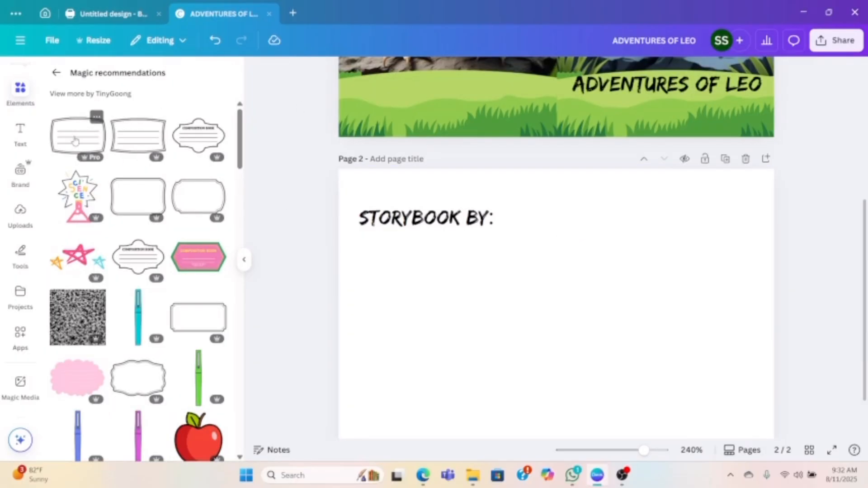
# - Add the double-bordered label with three writing lines to page 2's right half and place "STORYBOOK BY:" above its first line
pyautogui.click(75, 141)
pyautogui.moveTo(554, 315); pyautogui.dragTo(667, 291)
pyautogui.moveTo(652, 289); pyautogui.dragTo(670, 280)
pyautogui.click(448, 229)
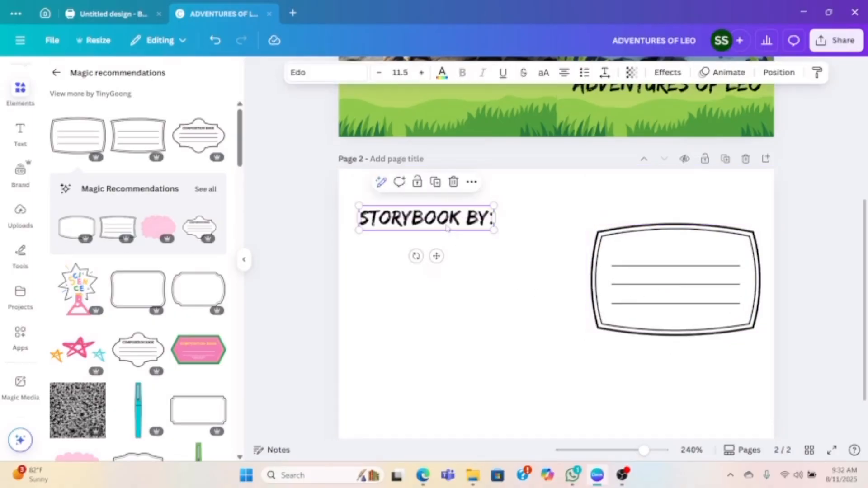
pyautogui.click(439, 287)
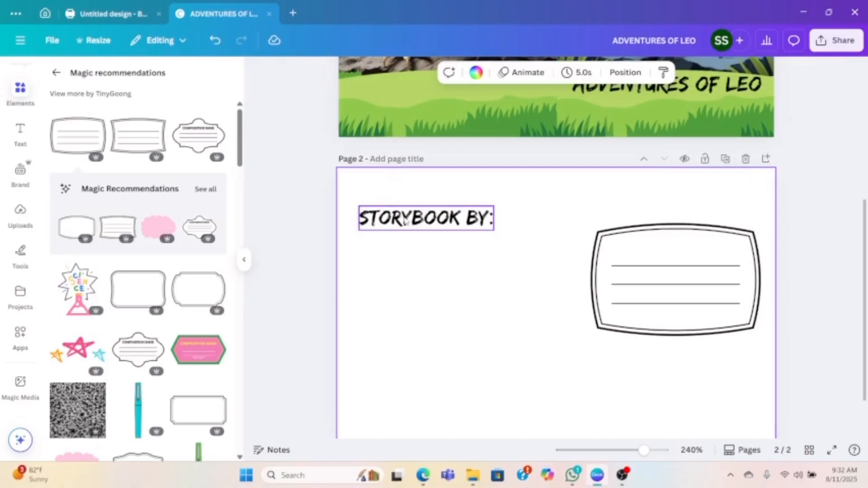
pyautogui.moveTo(405, 220); pyautogui.dragTo(651, 251)
# - Recolor the lined label's black border with the olive green from the cover's photo colors
pyautogui.moveTo(576, 211); pyautogui.dragTo(650, 338)
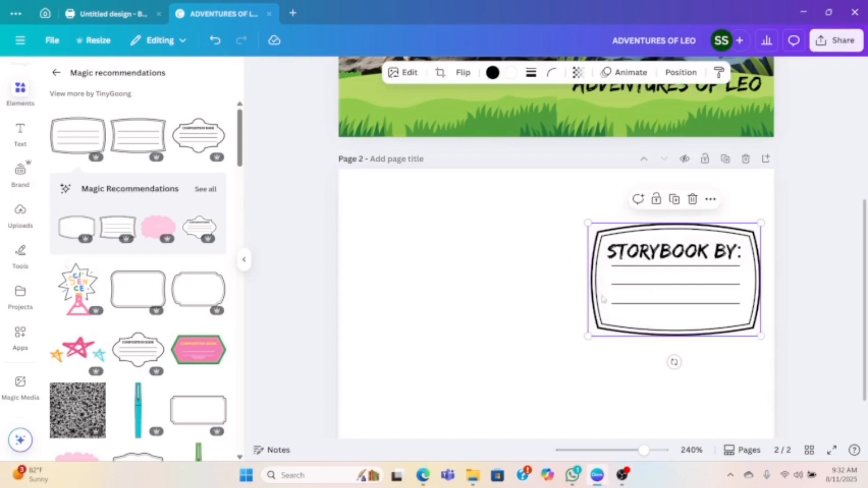
pyautogui.click(492, 72)
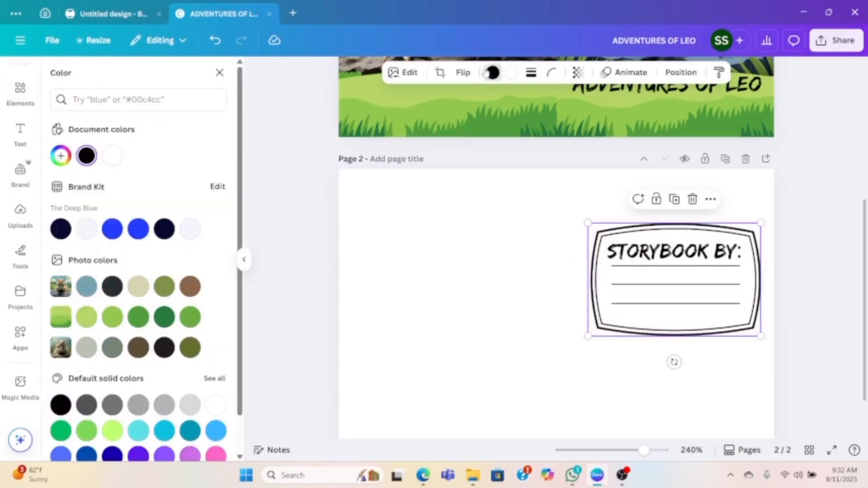
pyautogui.click(167, 288)
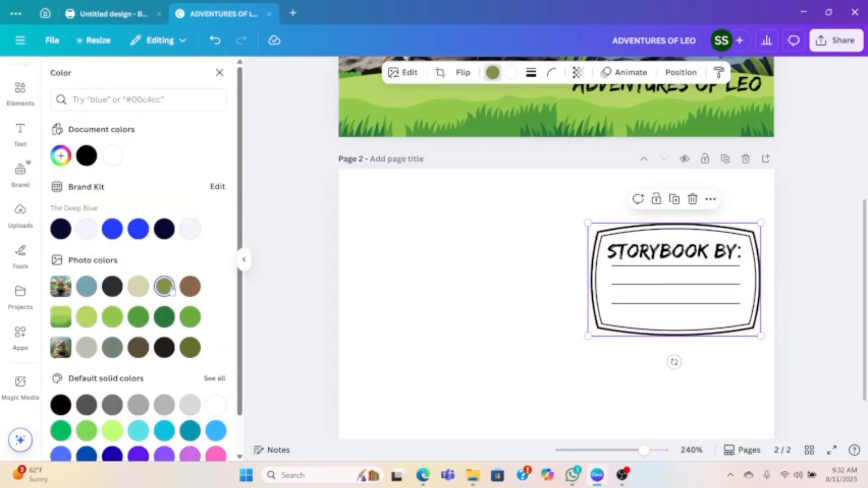
# - Change the whole "STORYBOOK BY:" text on the label to green #267b3d
pyautogui.click(633, 252)
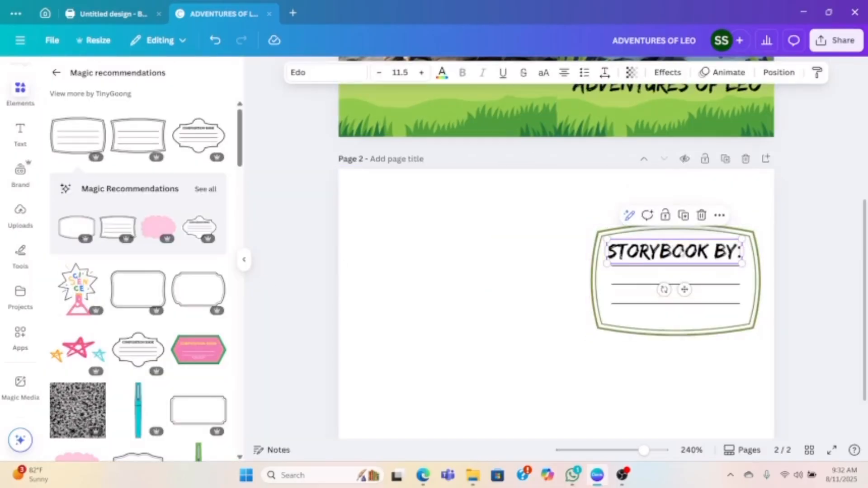
pyautogui.click(682, 253)
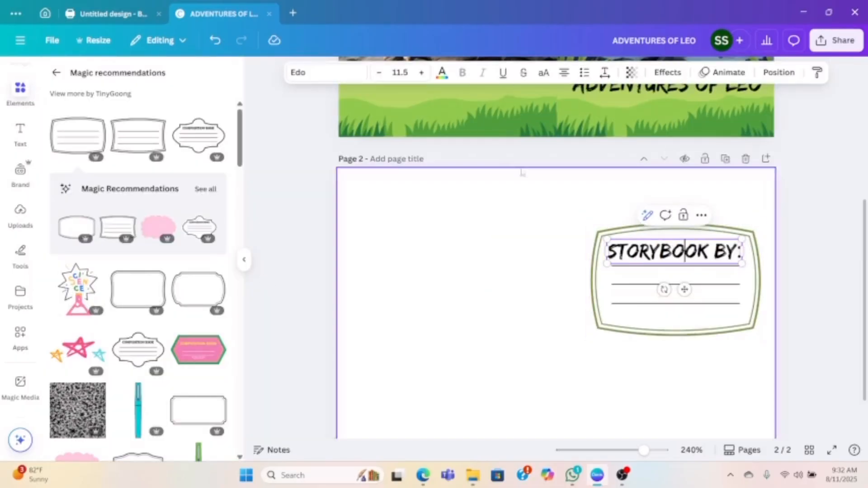
pyautogui.click(441, 74)
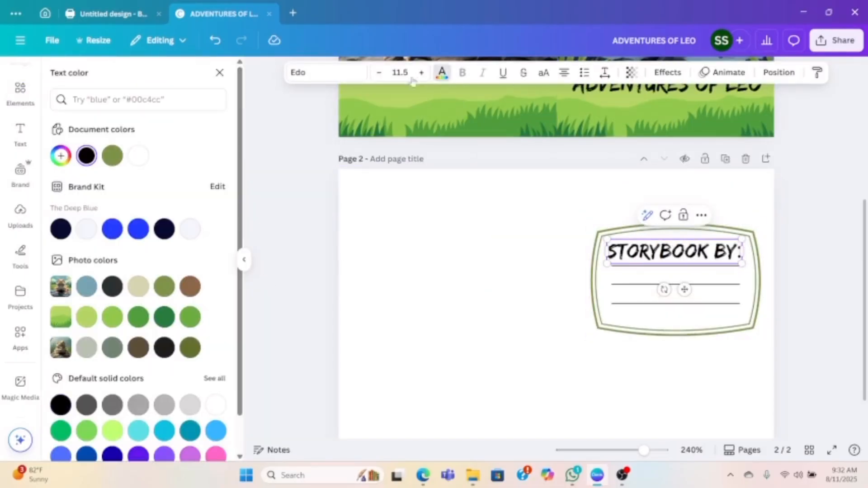
pyautogui.click(164, 317)
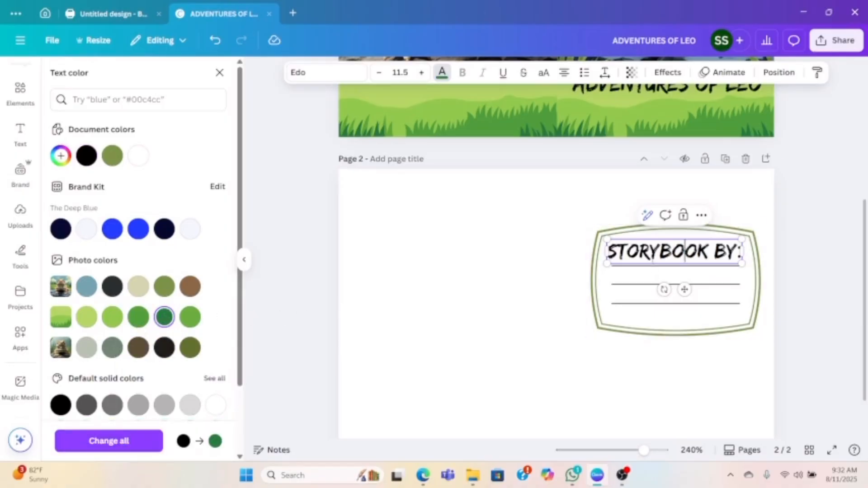
pyautogui.doubleClick(649, 252)
pyautogui.click(649, 251)
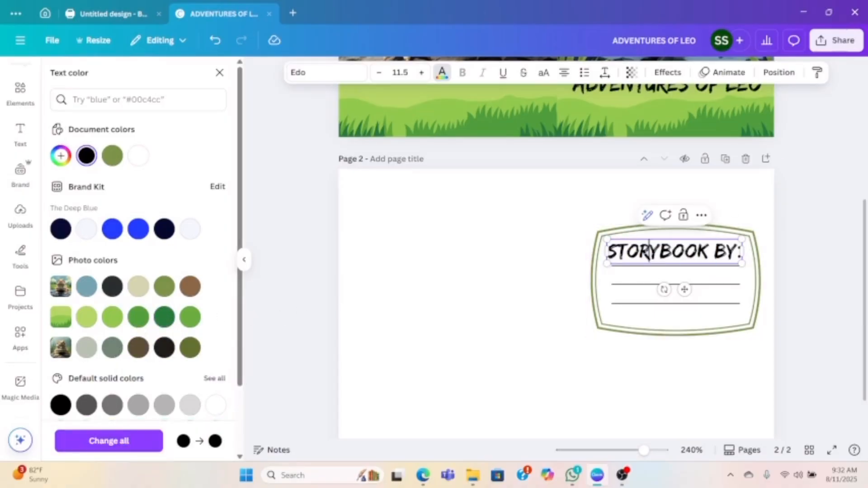
pyautogui.click(164, 287)
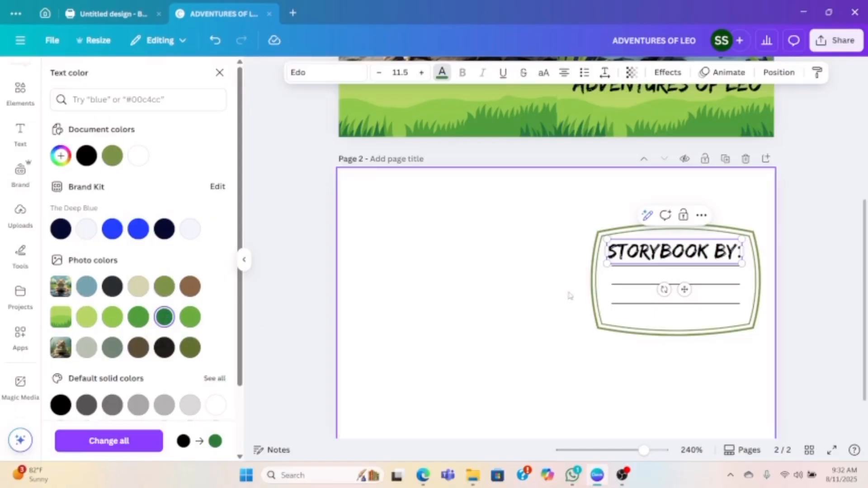
pyautogui.tripleClick(627, 253)
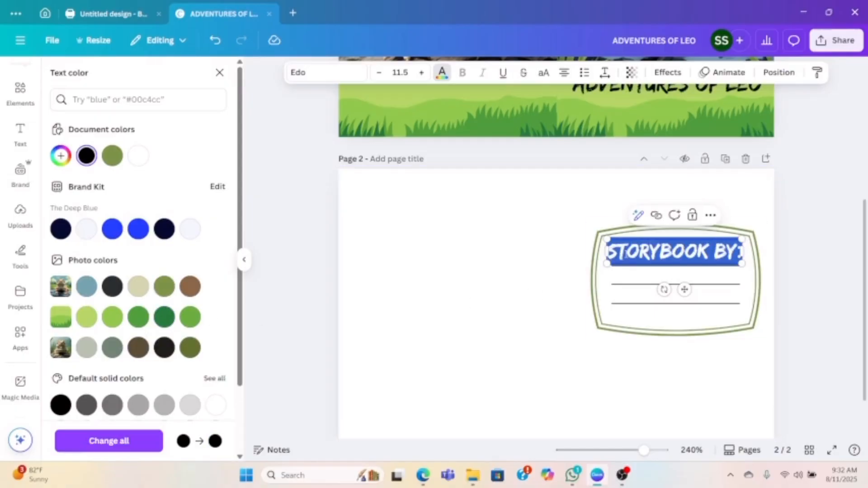
pyautogui.click(164, 317)
pyautogui.click(388, 304)
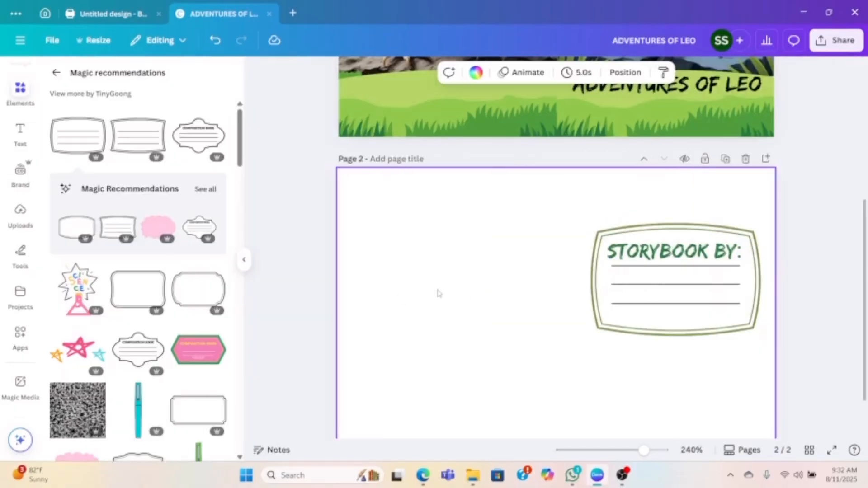
# - Group the lined label with its "STORYBOOK BY:" text and shrink the group slightly, bringing the text to size 10.5
pyautogui.moveTo(571, 219); pyautogui.dragTo(714, 343)
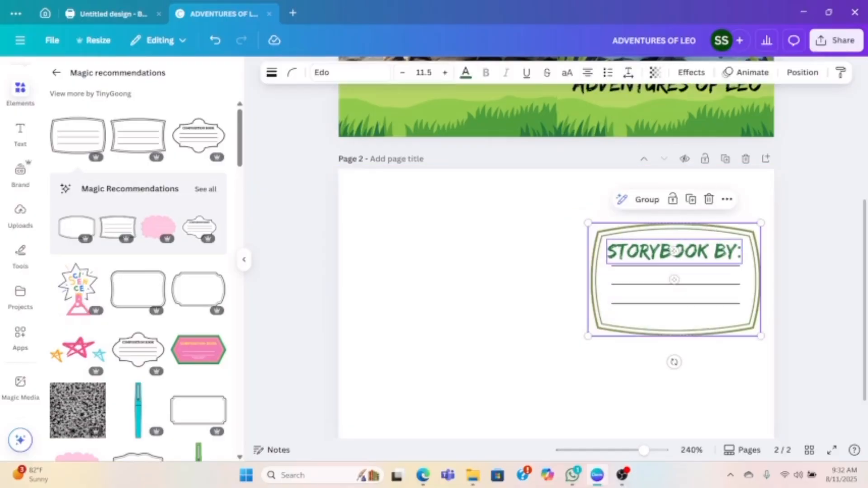
pyautogui.click(639, 199)
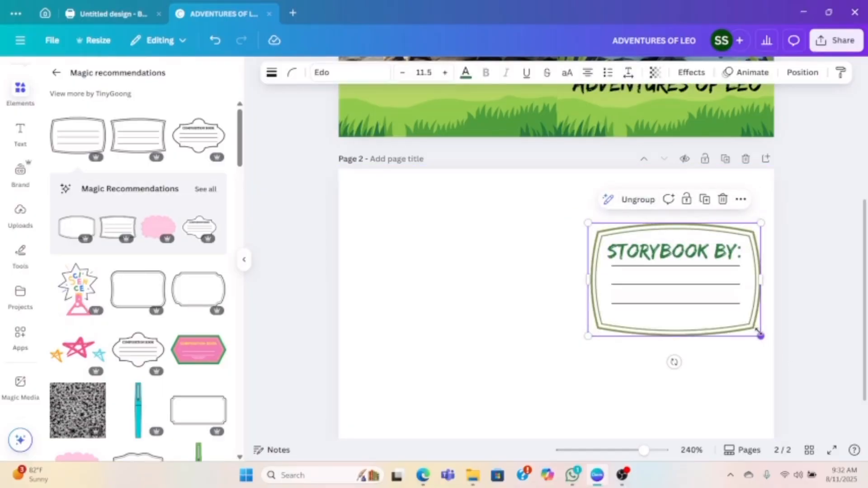
pyautogui.moveTo(759, 336); pyautogui.dragTo(744, 325)
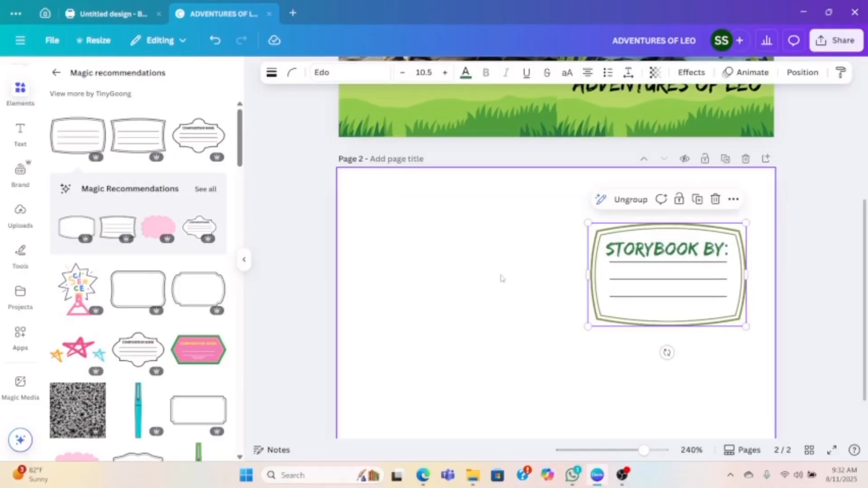
pyautogui.click(481, 265)
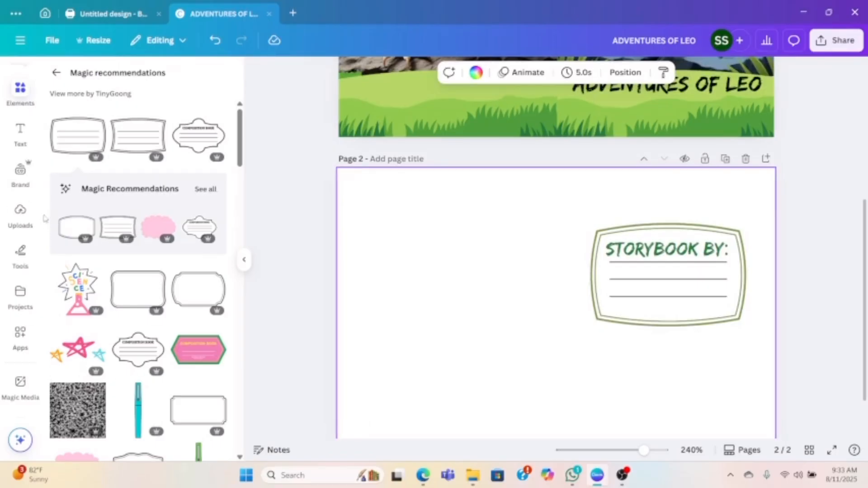
# - Clear the "COMPOSITION" element search and add a green square to page 2
pyautogui.click(16, 99)
pyautogui.click(56, 77)
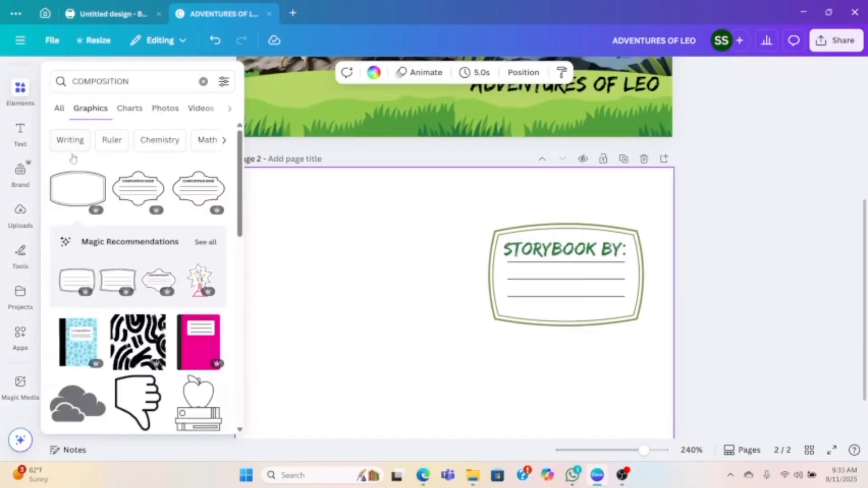
pyautogui.click(204, 82)
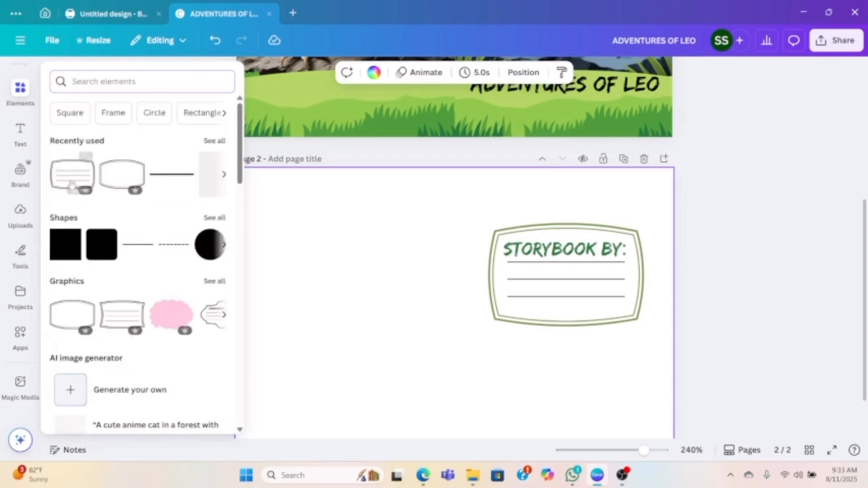
pyautogui.press('r')
pyautogui.click(338, 253)
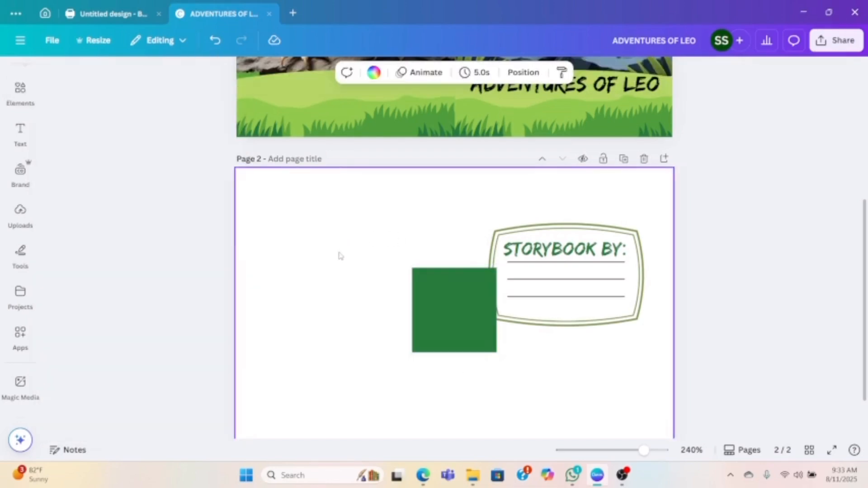
pyautogui.scroll(-2, 381, 230)
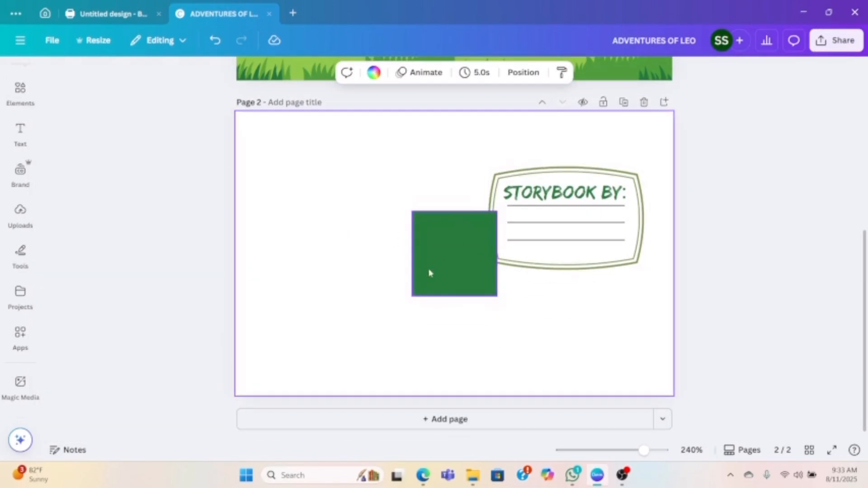
# - Stretch the green square to 4.25 × 5.5 cm over page 2's right half and send it behind the label
pyautogui.moveTo(447, 246); pyautogui.dragTo(480, 150)
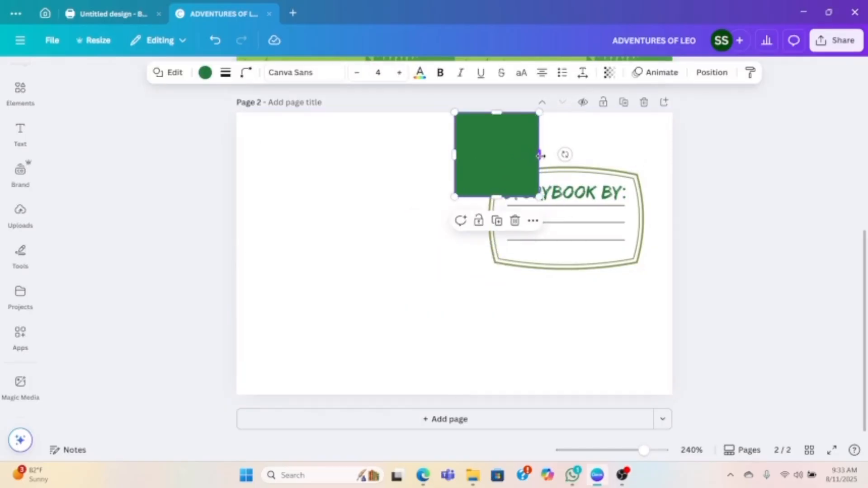
pyautogui.moveTo(539, 155); pyautogui.dragTo(672, 155)
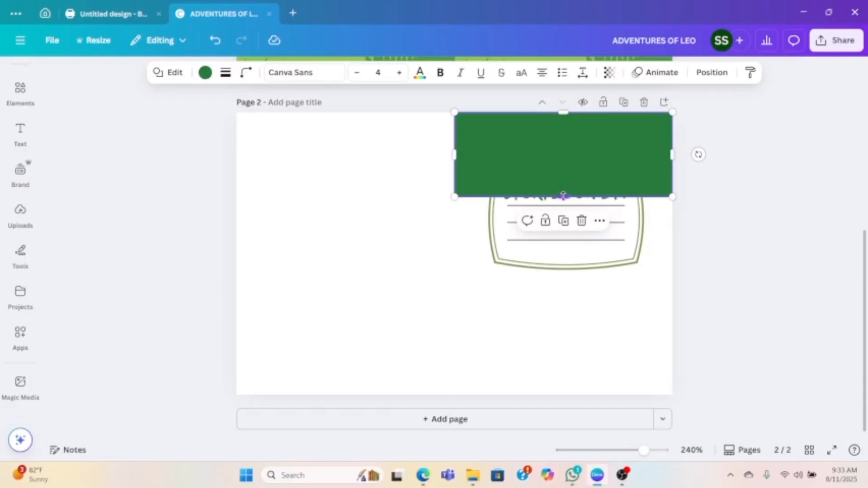
pyautogui.moveTo(563, 195); pyautogui.dragTo(546, 388)
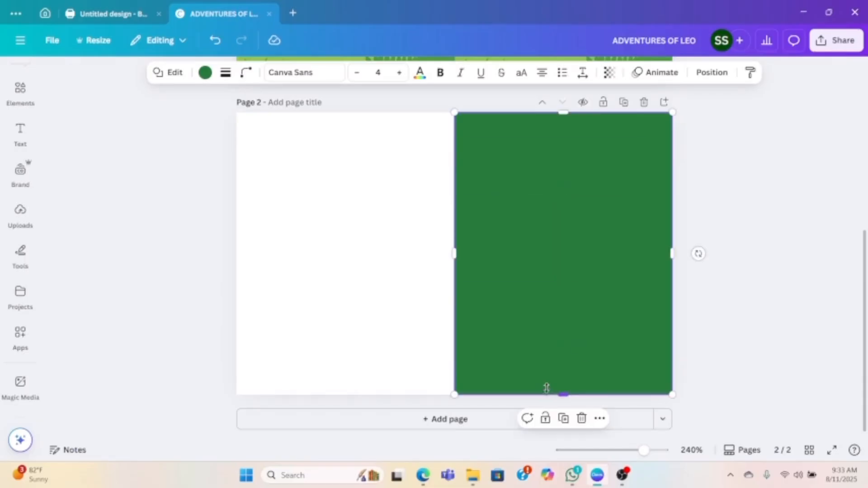
pyautogui.click(712, 73)
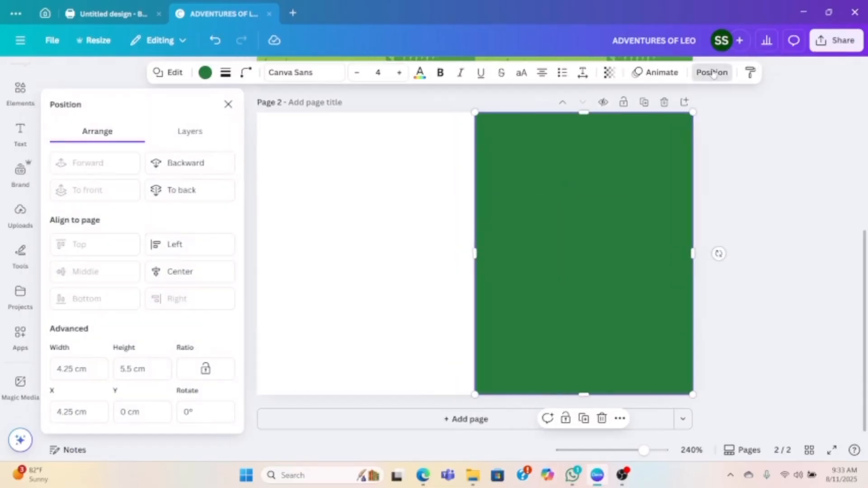
pyautogui.click(196, 192)
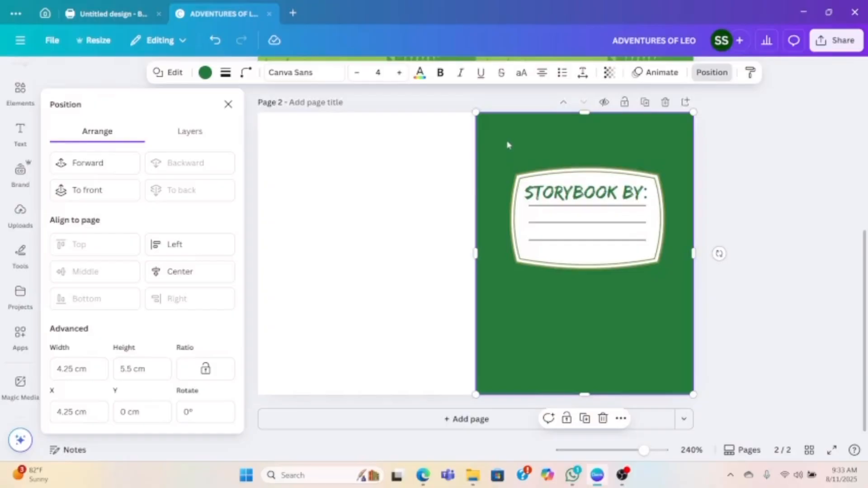
# - Try olive green #7c9447 as the fill of page 2's right-half rectangle, and undo the color change
pyautogui.click(205, 73)
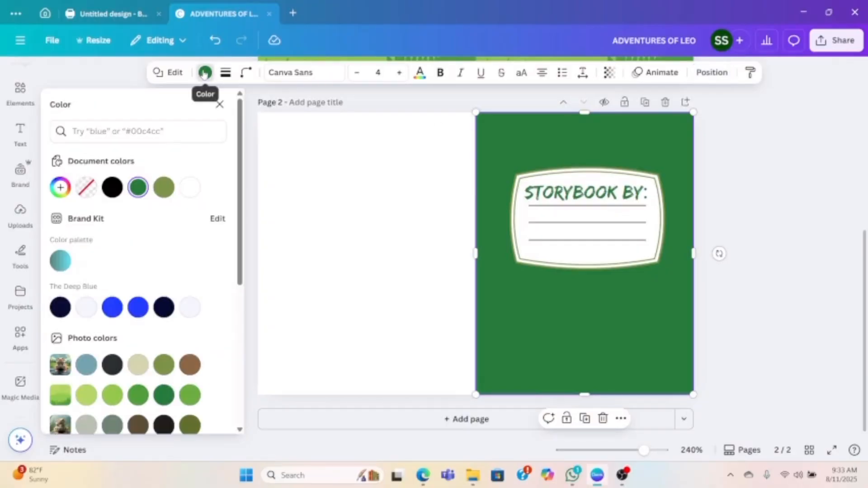
pyautogui.click(170, 192)
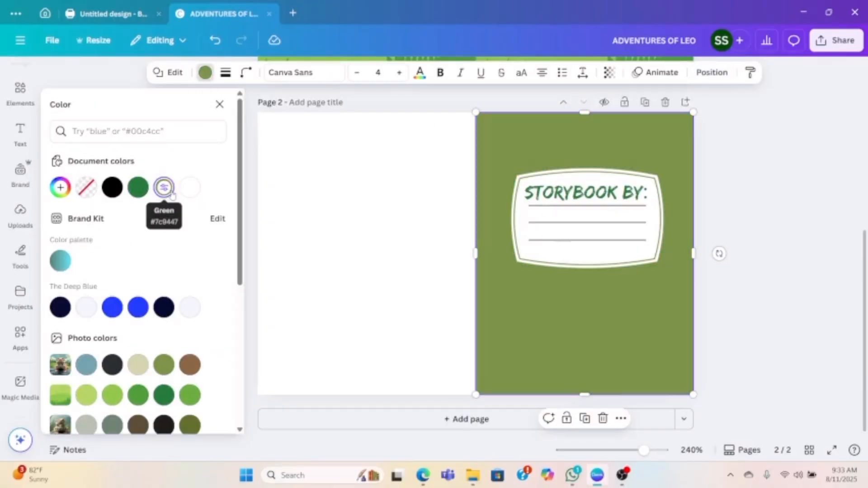
pyautogui.click(214, 40)
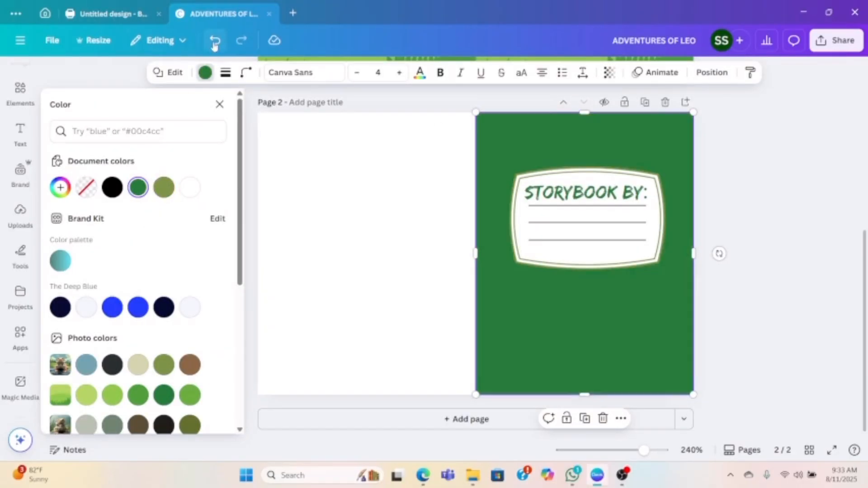
pyautogui.click(392, 198)
pyautogui.click(610, 120)
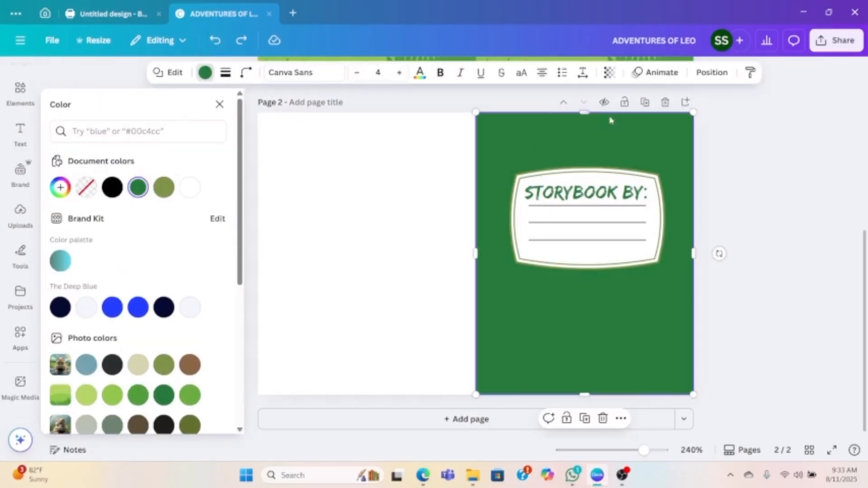
pyautogui.moveTo(586, 110); pyautogui.dragTo(586, 111)
pyautogui.click(393, 192)
pyautogui.scroll(3, 329, 189)
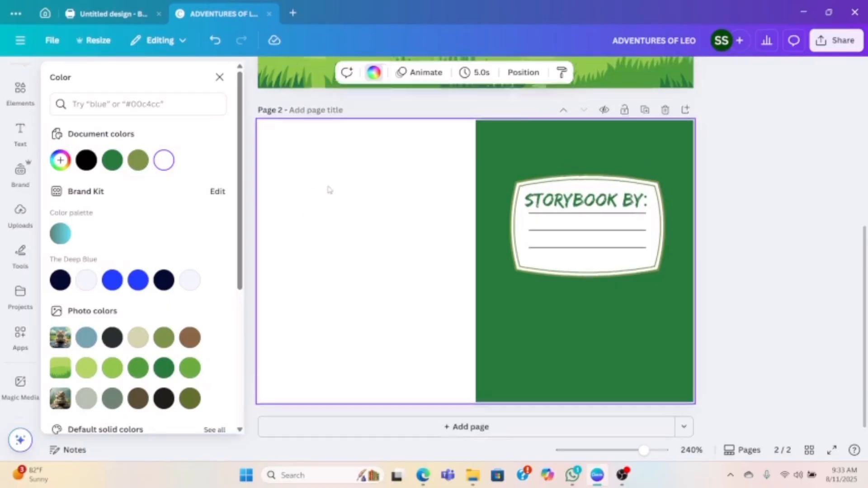
pyautogui.scroll(-1, 319, 298)
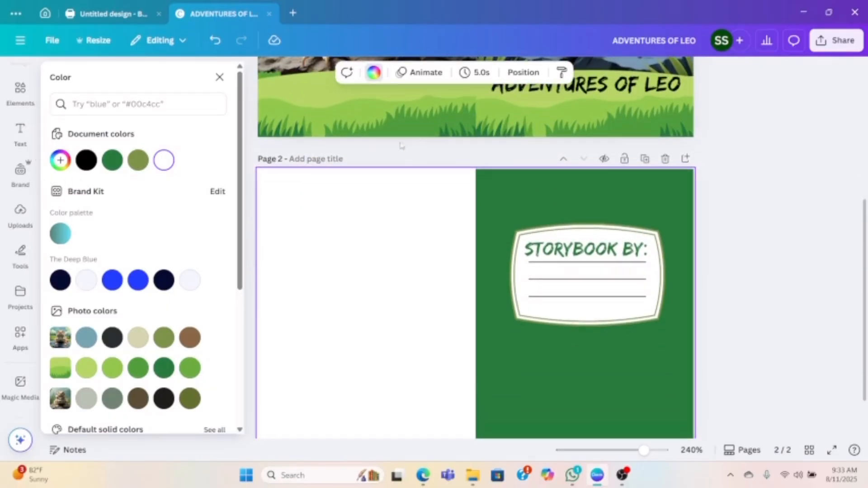
# - Reopen the AI-generated bearded dragon images and add the one with the sunlit hillside to page 2
pyautogui.click(16, 234)
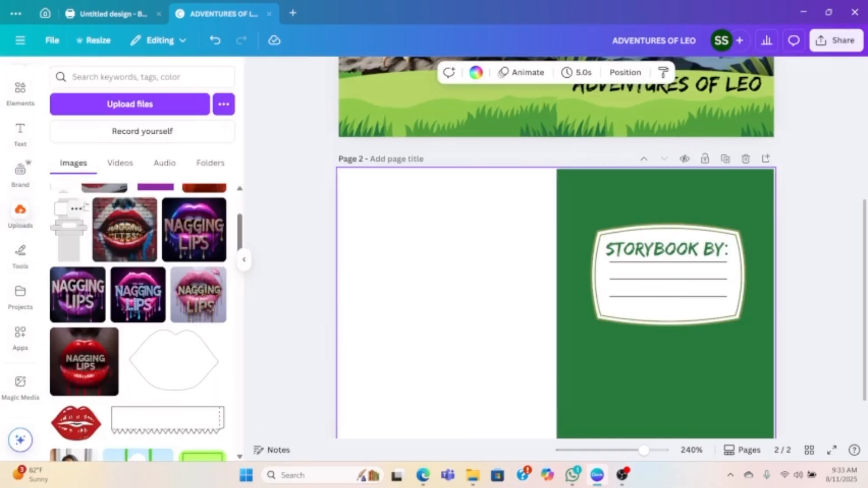
pyautogui.click(19, 90)
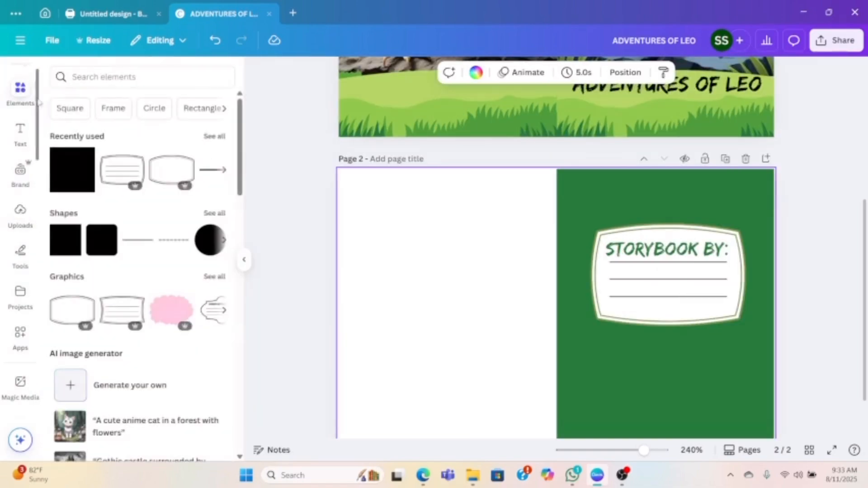
pyautogui.click(108, 385)
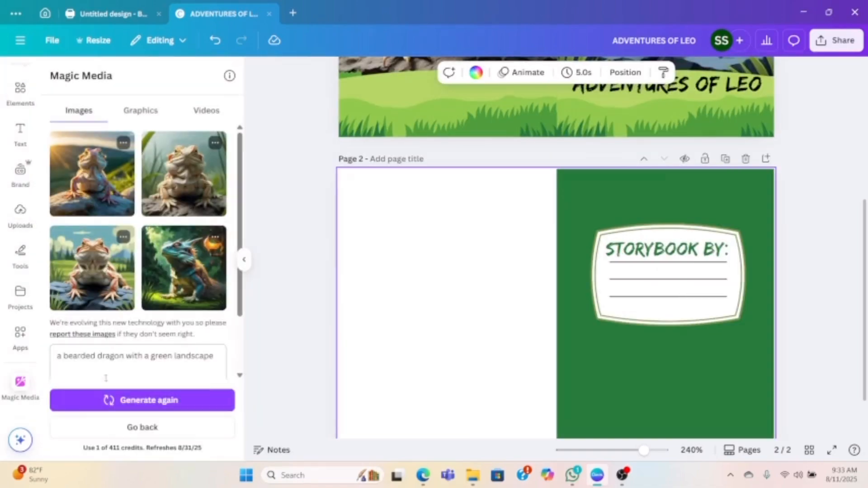
pyautogui.scroll(3, 376, 304)
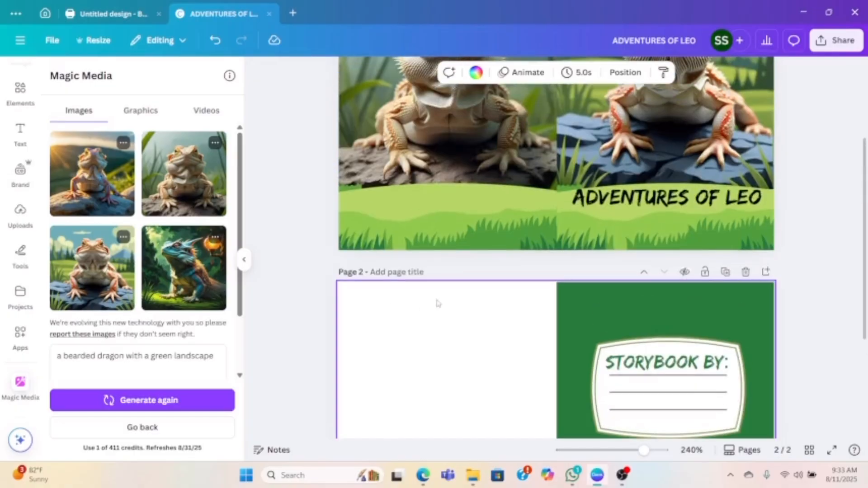
pyautogui.scroll(3, 438, 303)
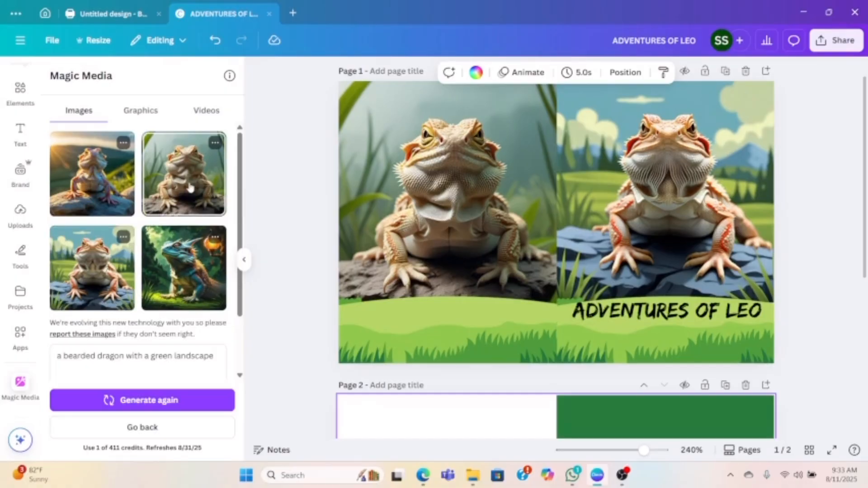
pyautogui.scroll(-2, 190, 189)
pyautogui.scroll(-3, 457, 264)
pyautogui.scroll(1, 459, 266)
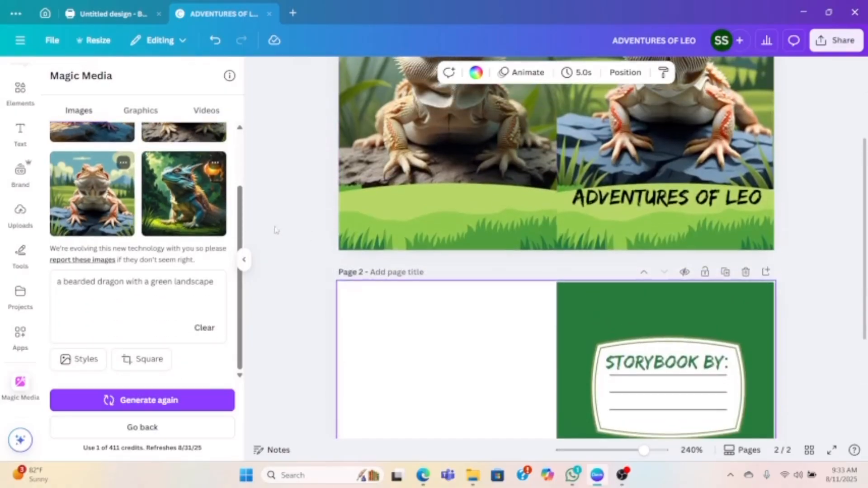
pyautogui.scroll(2, 65, 202)
pyautogui.click(64, 202)
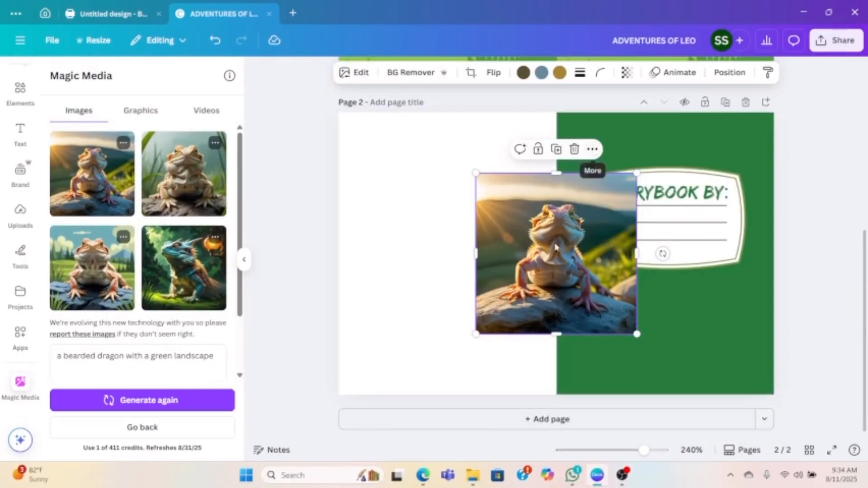
# - Align the sunlit dragon image to page 2's upper-left corner and enlarge it to fill the whole left half
pyautogui.moveTo(539, 256); pyautogui.dragTo(402, 192)
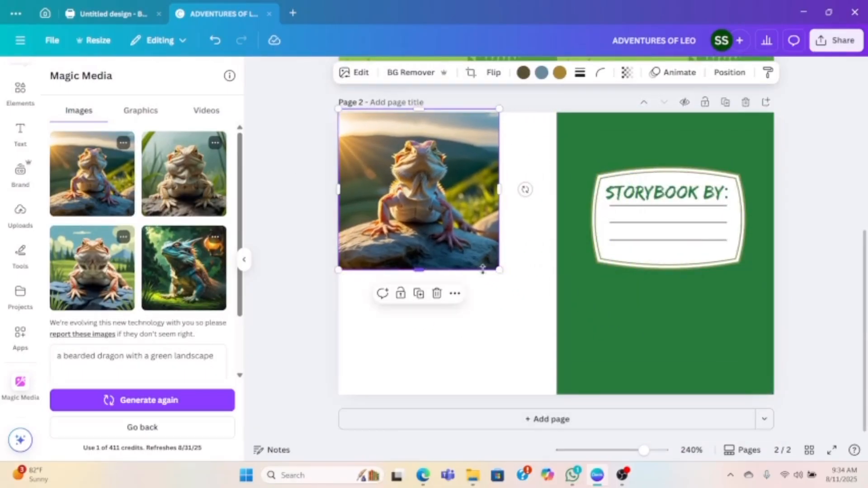
pyautogui.moveTo(500, 270); pyautogui.dragTo(557, 327)
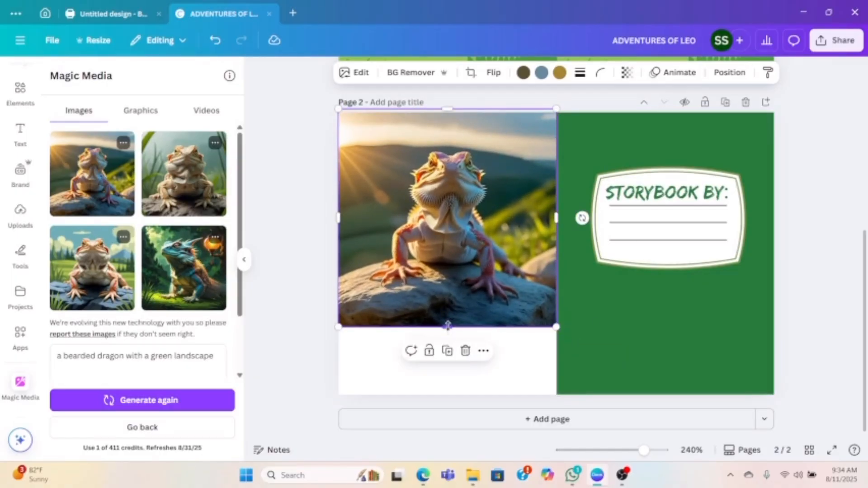
pyautogui.moveTo(447, 325); pyautogui.dragTo(447, 394)
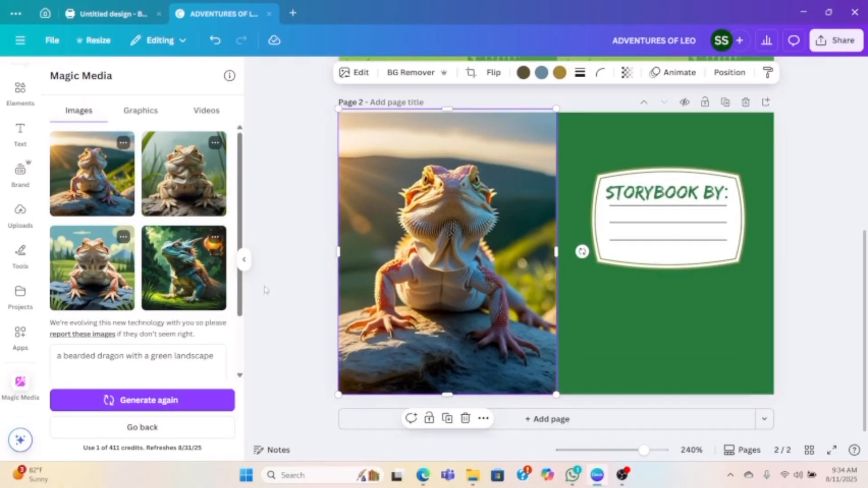
pyautogui.click(303, 211)
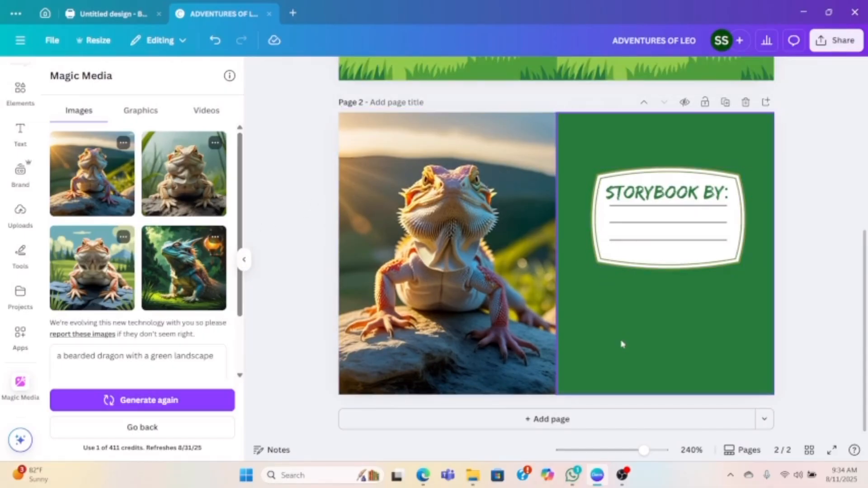
# - Move page 1's "ADVENTURES OF LEO" title lower onto the meadow and increase its font size to 13.3
pyautogui.scroll(7, 637, 329)
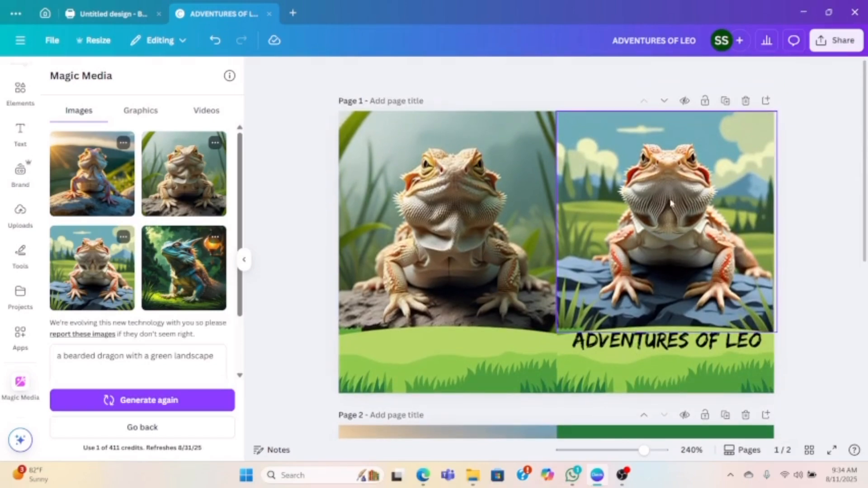
pyautogui.click(660, 340)
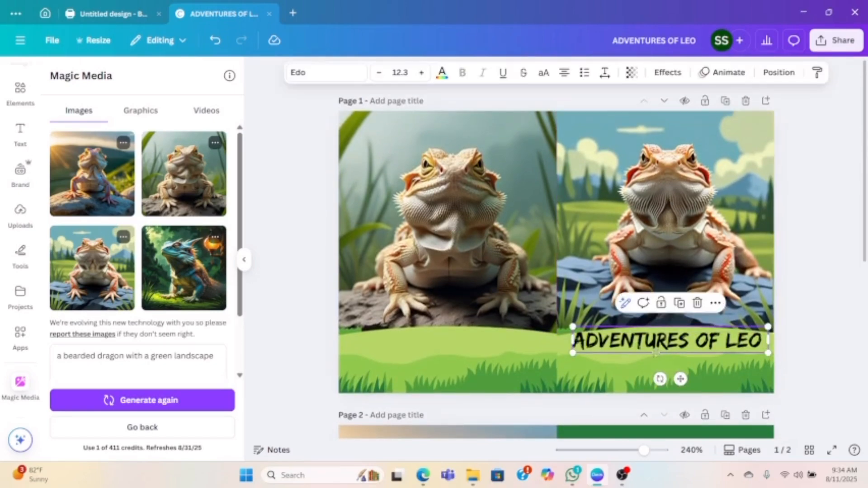
pyautogui.moveTo(655, 352); pyautogui.dragTo(653, 365)
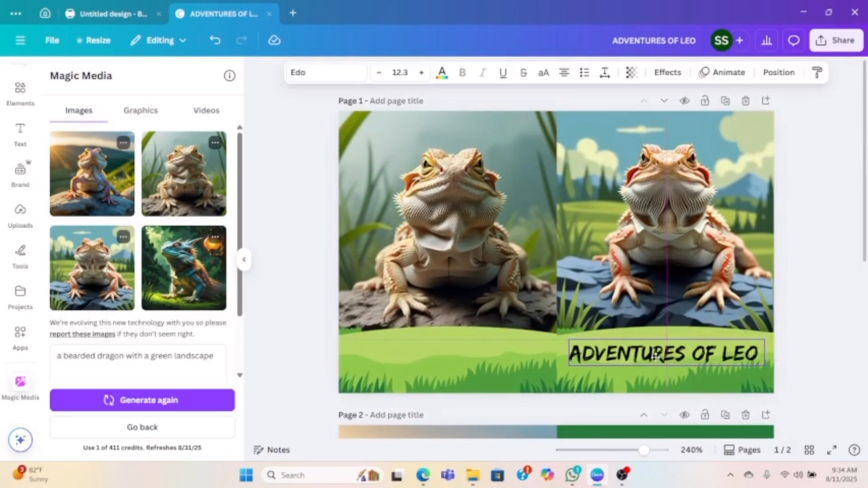
pyautogui.click(422, 73)
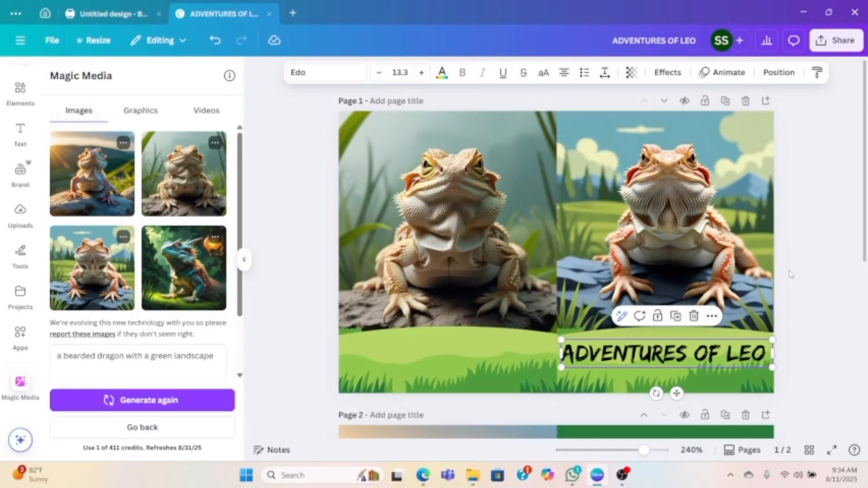
pyautogui.click(809, 298)
# - Recolor page 1's "ADVENTURES OF LEO" title dark green from the meadow graphic's photo colors and move it slightly higher on the meadow
pyautogui.click(663, 361)
pyautogui.moveTo(664, 357); pyautogui.dragTo(663, 338)
pyautogui.click(441, 74)
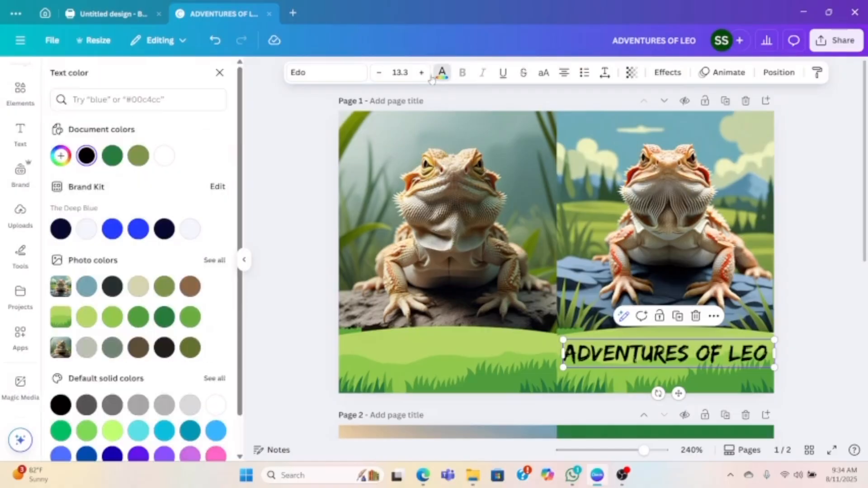
pyautogui.click(112, 156)
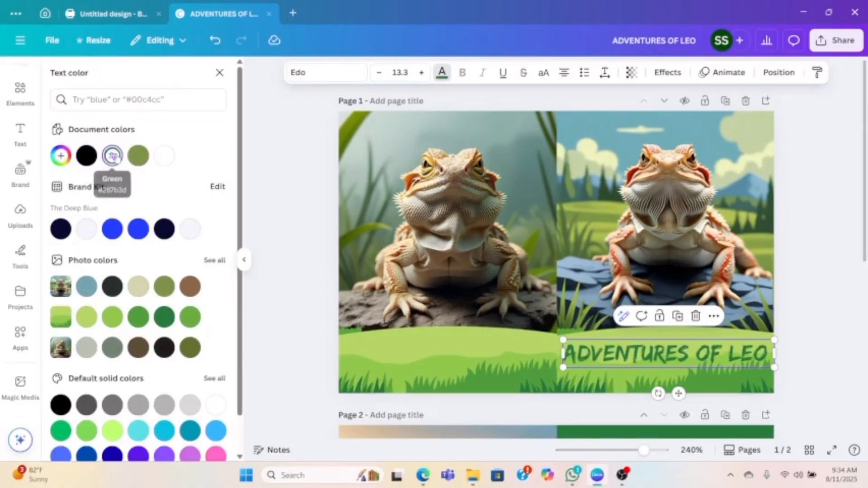
pyautogui.click(165, 317)
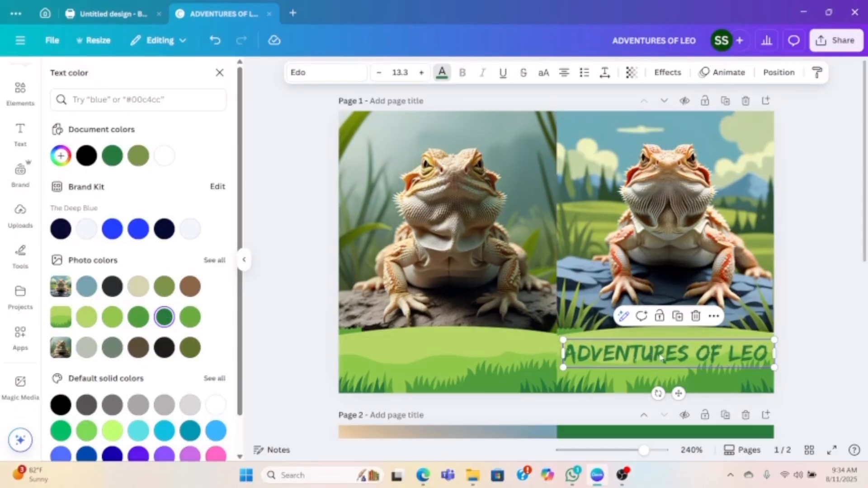
pyautogui.moveTo(660, 358); pyautogui.dragTo(659, 348)
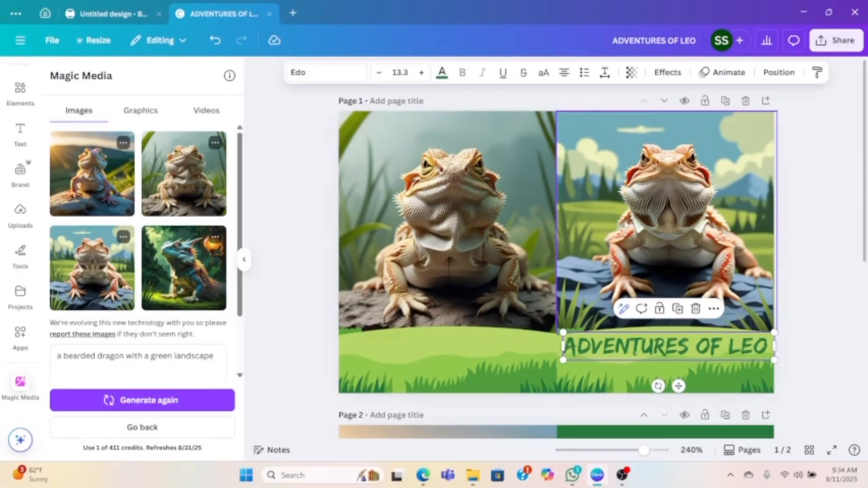
# - Review the finished layouts of page 1 and page 2, comparing the dragon images, the title and the "STORYBOOK BY:" label
pyautogui.scroll(-5, 628, 225)
pyautogui.scroll(5, 644, 227)
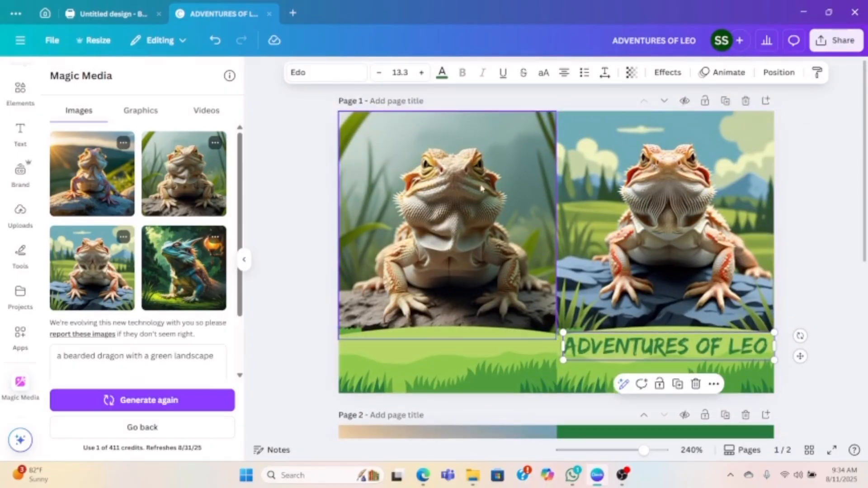
pyautogui.scroll(-1, 596, 271)
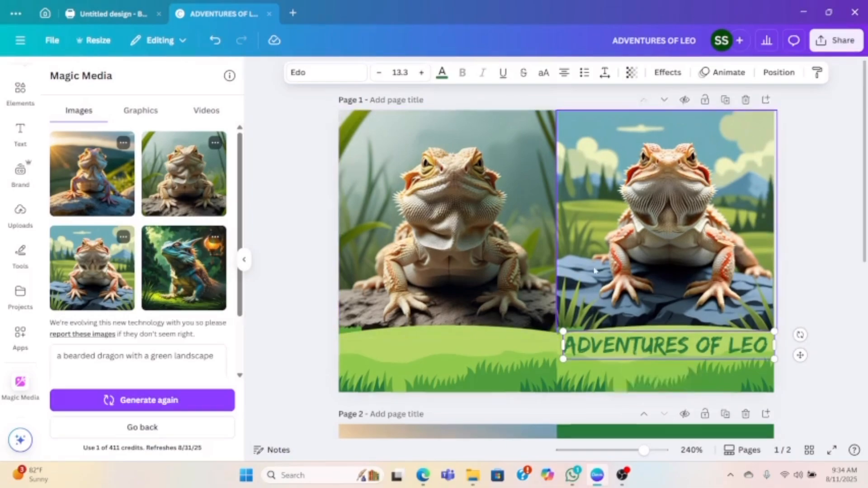
pyautogui.scroll(-5, 595, 271)
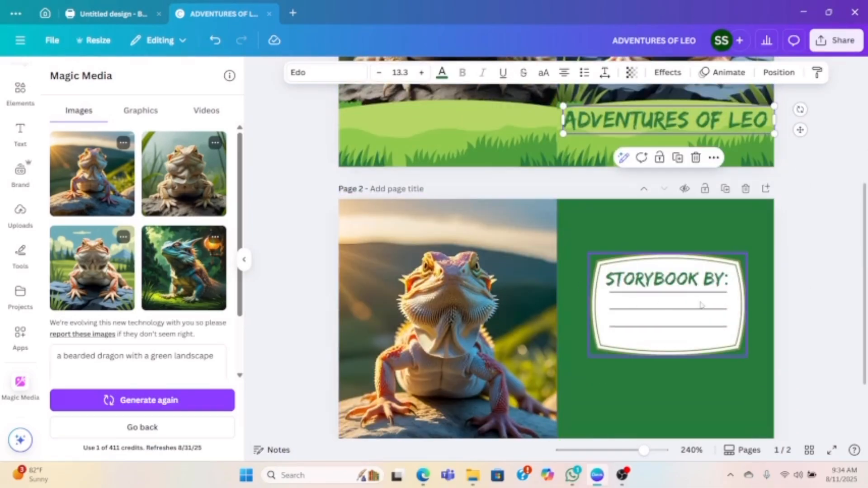
pyautogui.scroll(3, 701, 181)
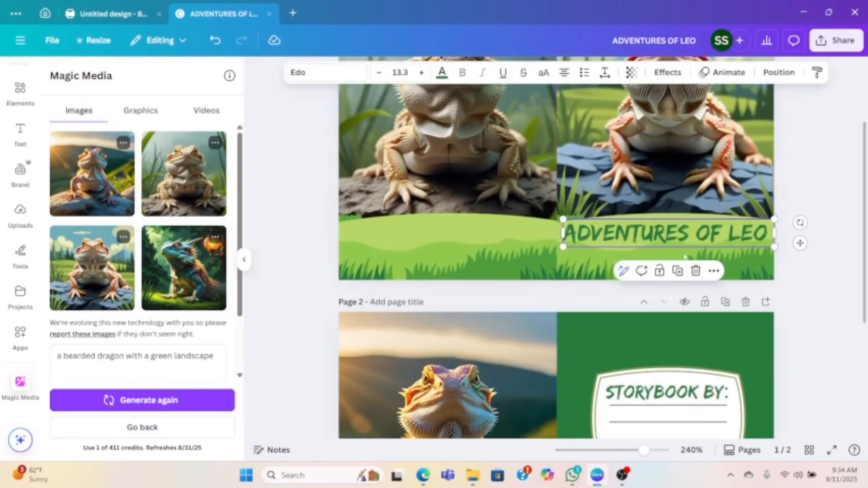
pyautogui.scroll(-3, 698, 131)
pyautogui.scroll(5, 470, 289)
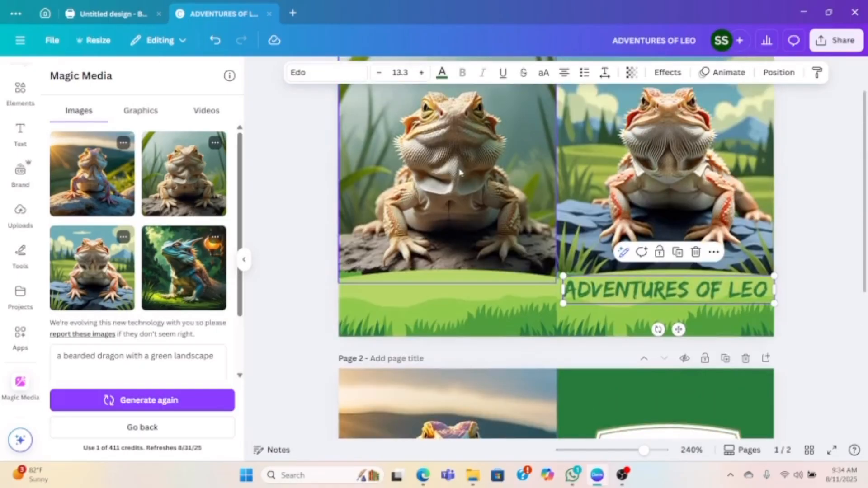
pyautogui.scroll(-3, 443, 205)
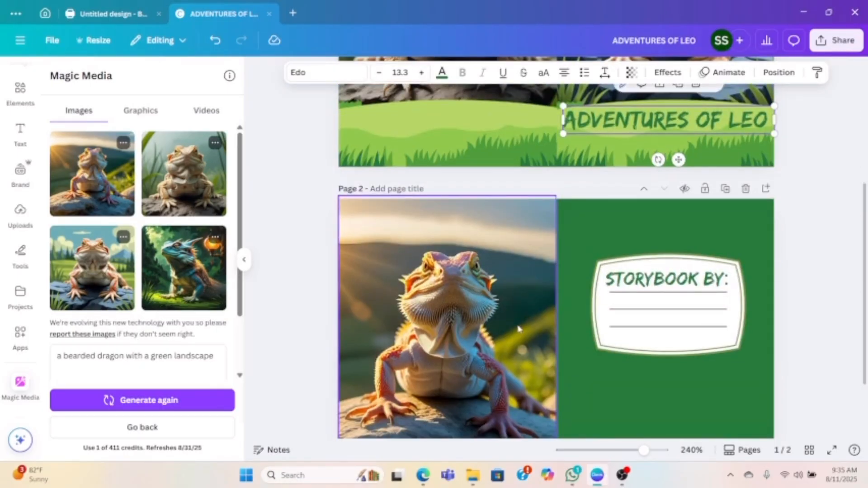
pyautogui.scroll(-2, 548, 318)
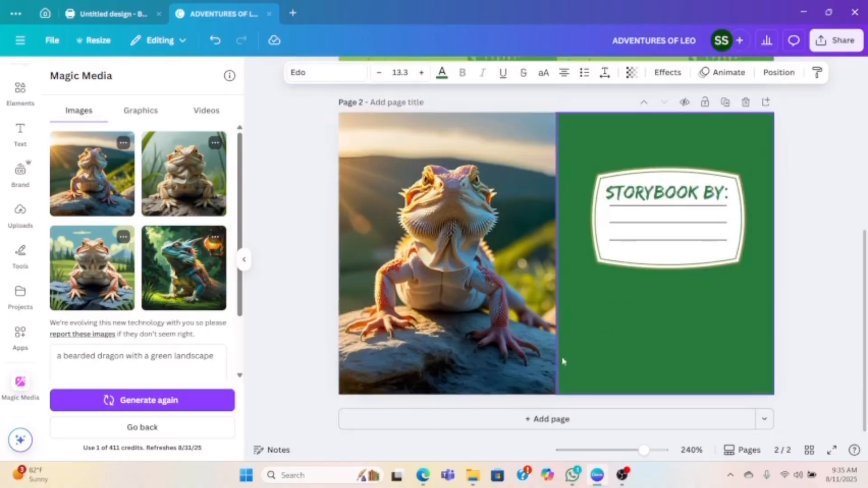
# - Add a blank third page after page 2
pyautogui.click(565, 421)
pyautogui.scroll(5, 578, 145)
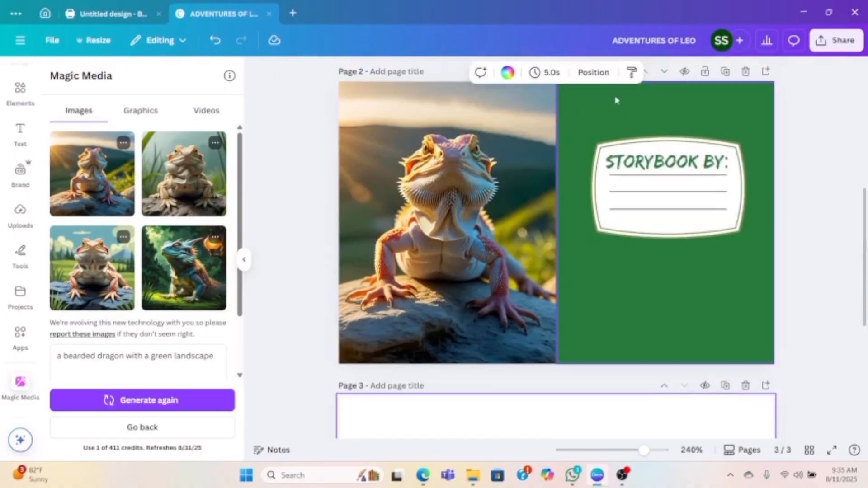
pyautogui.scroll(-4, 640, 261)
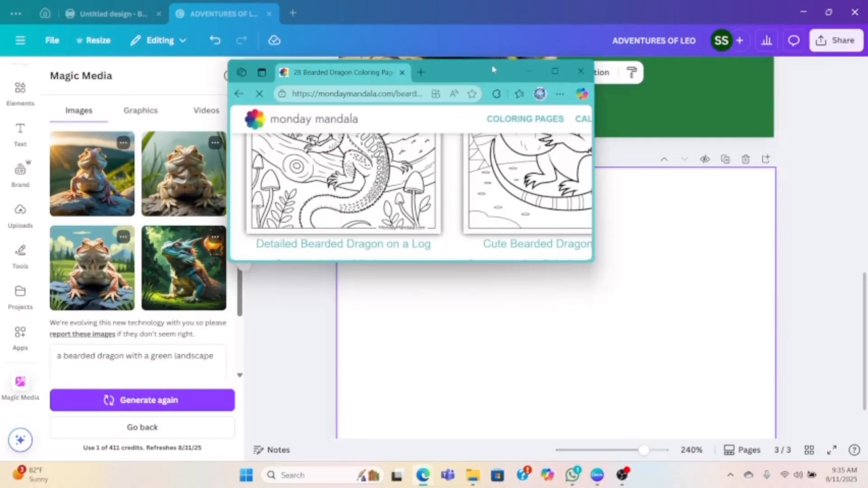
# - Switch to the Edge browser, maximize it, and look through Monday Mandala's bearded dragon coloring pages for a suitable illustration
pyautogui.doubleClick(492, 68)
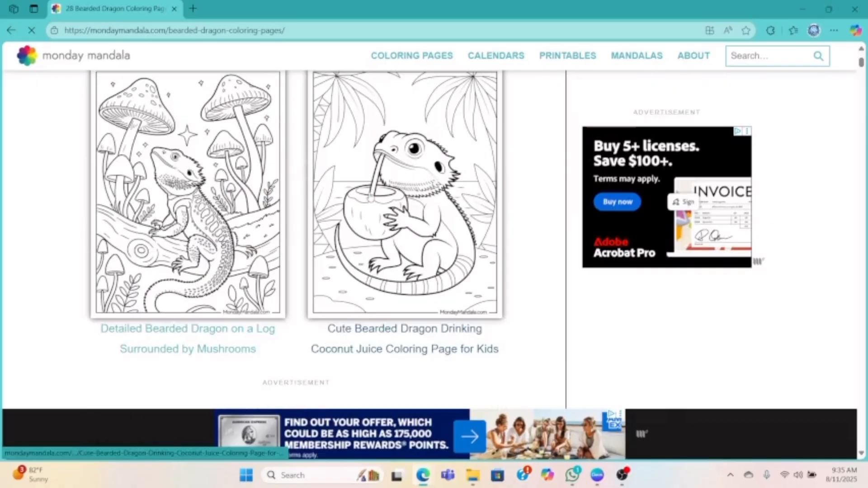
pyautogui.scroll(-10, 389, 190)
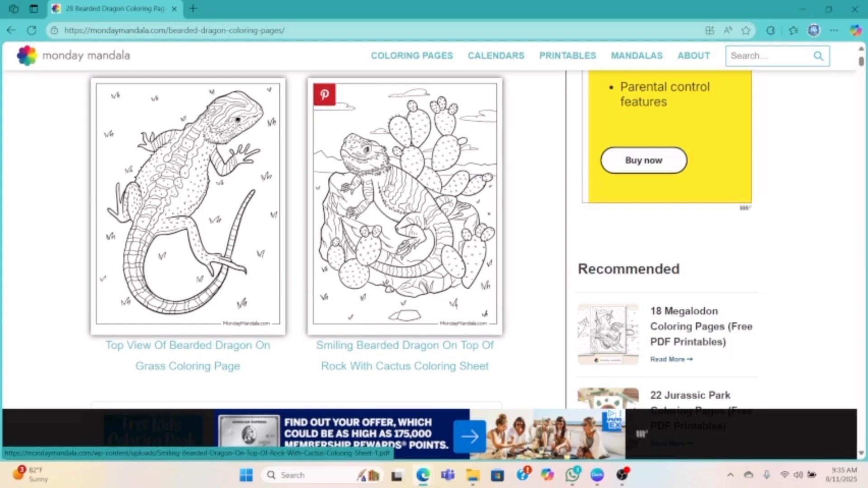
pyautogui.scroll(-8, 390, 182)
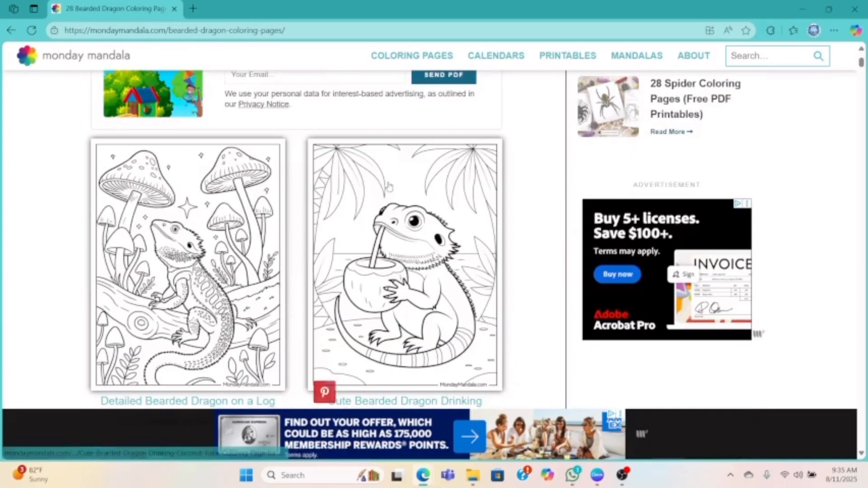
pyautogui.scroll(-10, 367, 236)
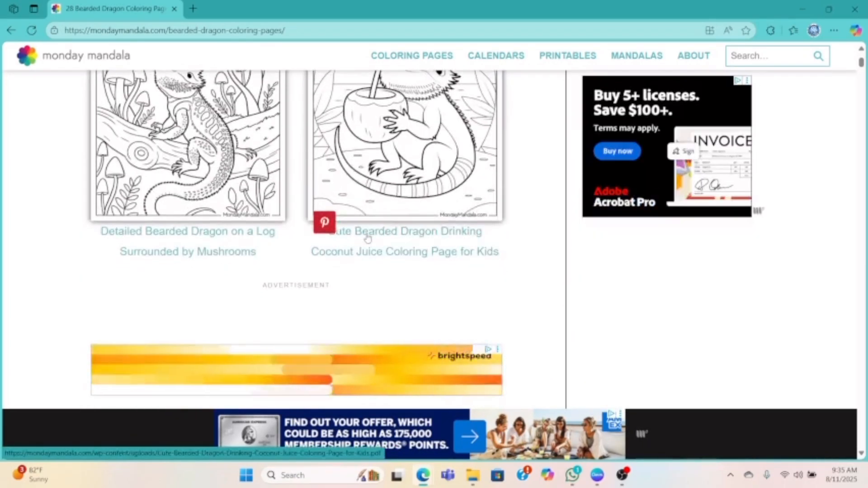
pyautogui.scroll(-10, 367, 236)
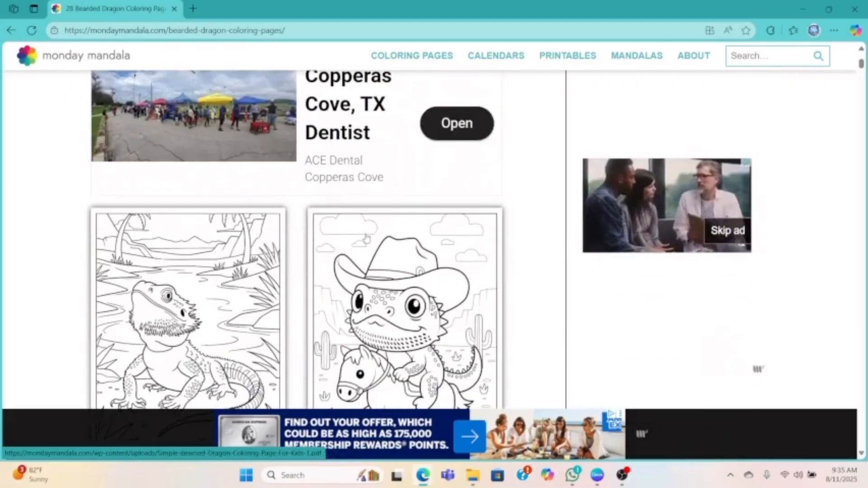
pyautogui.scroll(-3, 368, 234)
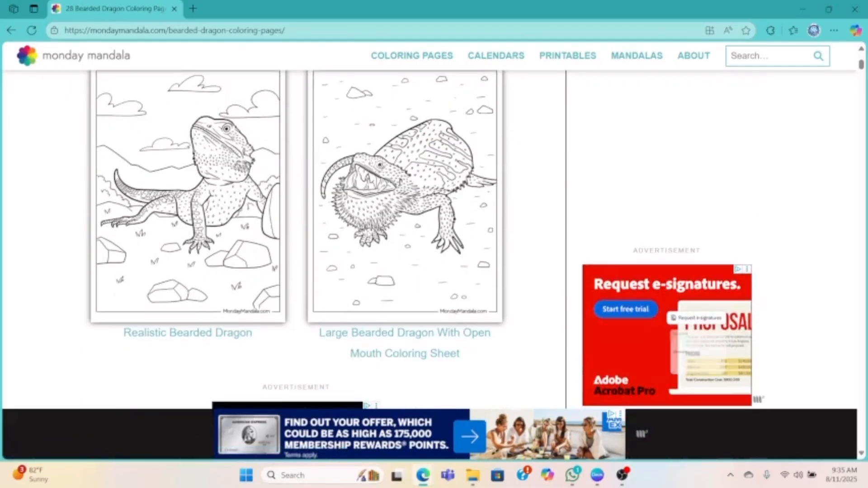
pyautogui.scroll(-8, 385, 220)
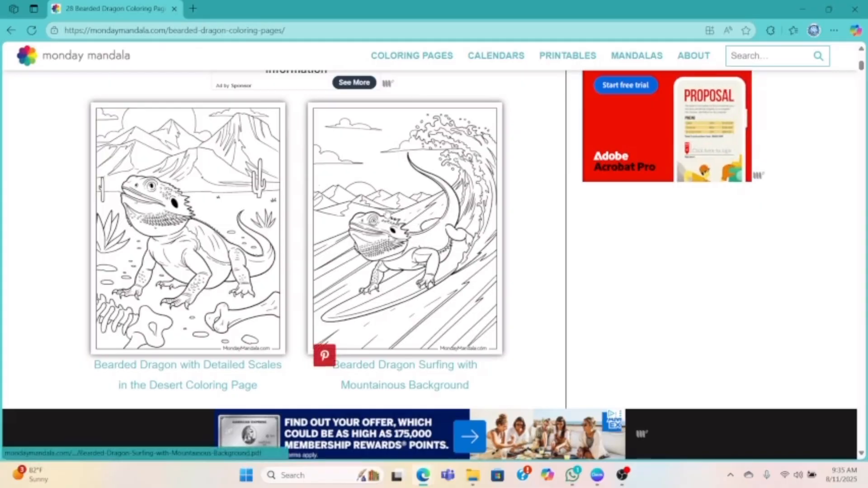
pyautogui.scroll(-6, 296, 230)
pyautogui.scroll(-2, 296, 230)
pyautogui.scroll(-8, 296, 235)
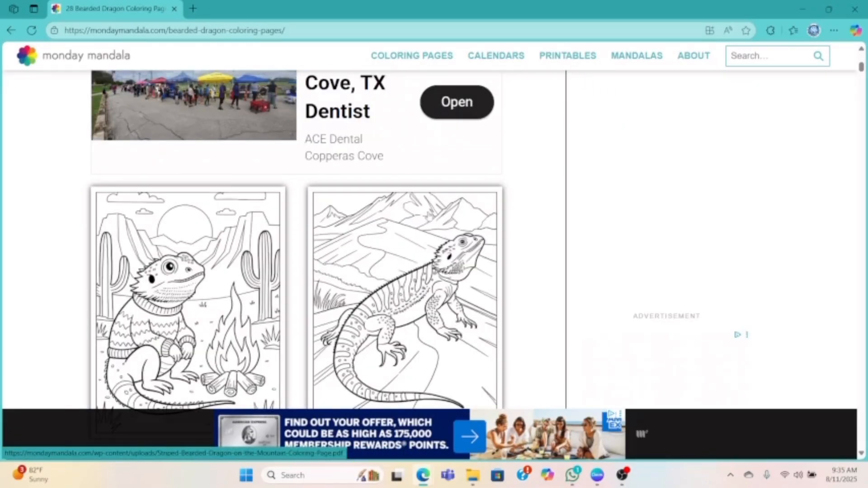
pyautogui.scroll(-8, 425, 212)
pyautogui.scroll(5, 452, 207)
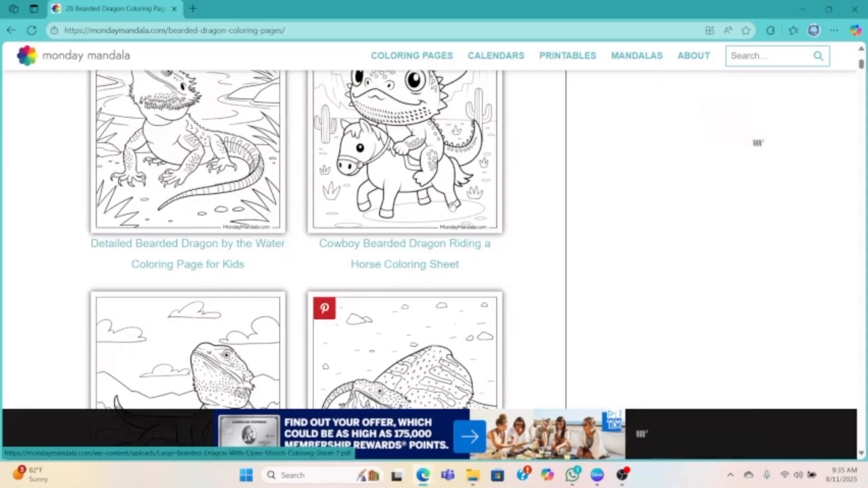
pyautogui.scroll(-6, 407, 181)
pyautogui.scroll(6, 406, 122)
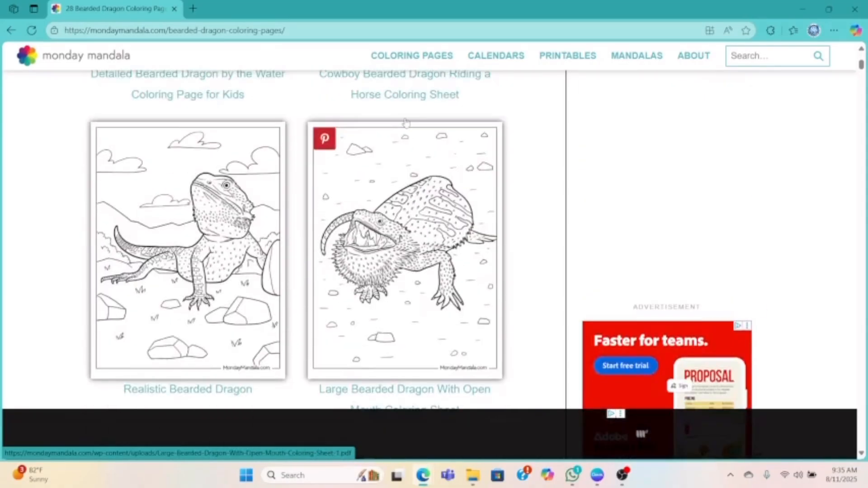
pyautogui.scroll(2, 397, 155)
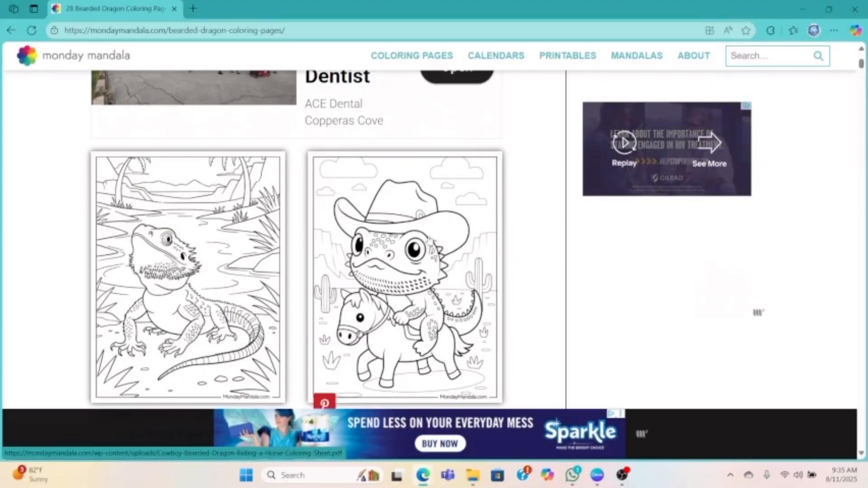
# - Copy the "Cowboy Bearded Dragon Riding a Horse" coloring sheet image from the web page
pyautogui.scroll(-2, 406, 203)
pyautogui.rightClick(391, 159)
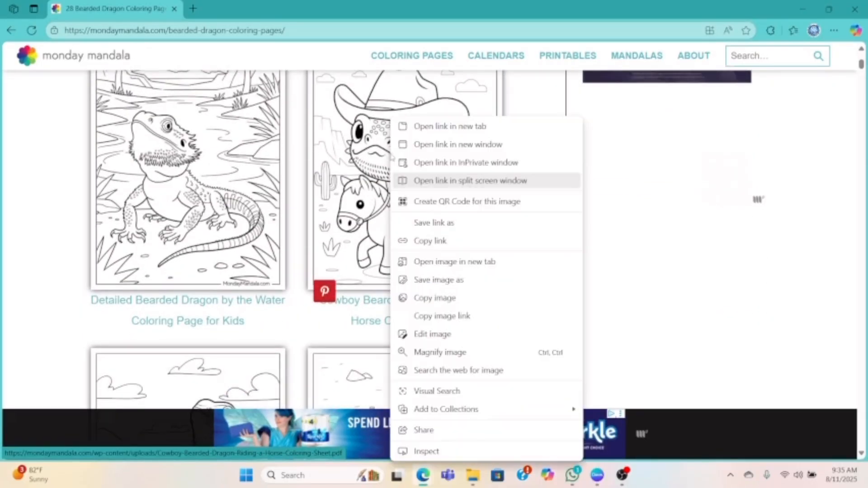
pyautogui.click(435, 298)
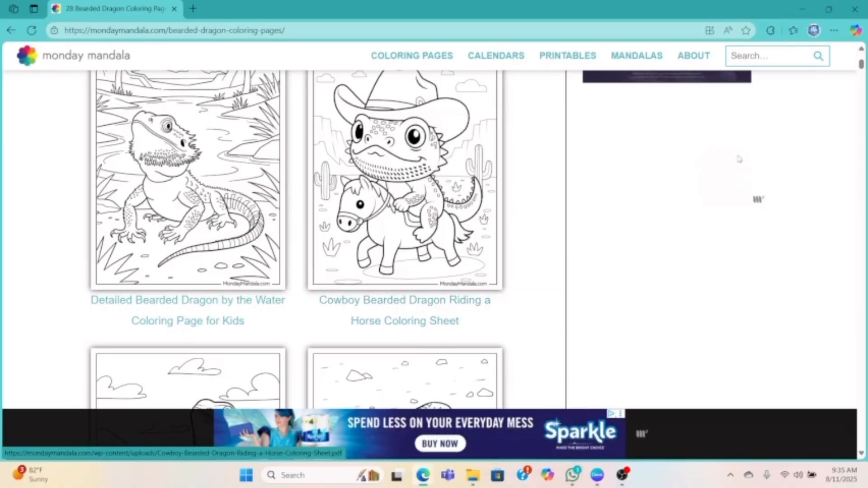
# - Return to Canva, paste the cowboy dragon coloring image onto page 3, and enlarge it to full page height on the right half
pyautogui.click(802, 9)
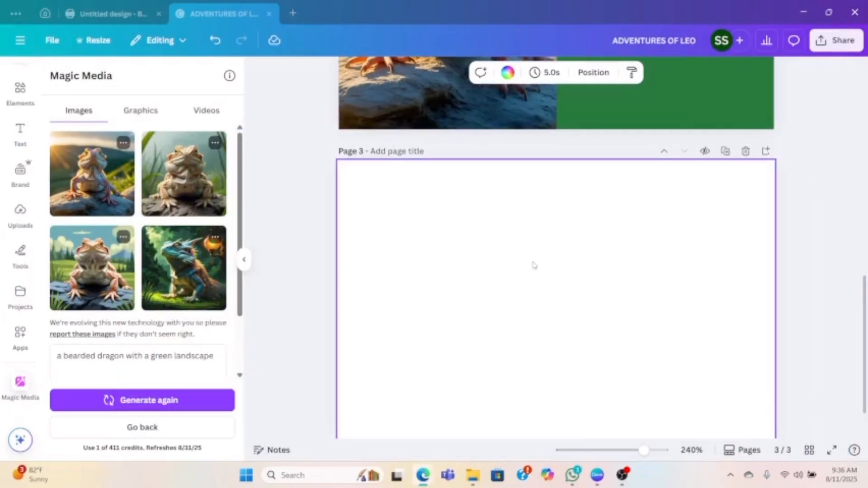
pyautogui.rightClick(536, 195)
pyautogui.click(576, 252)
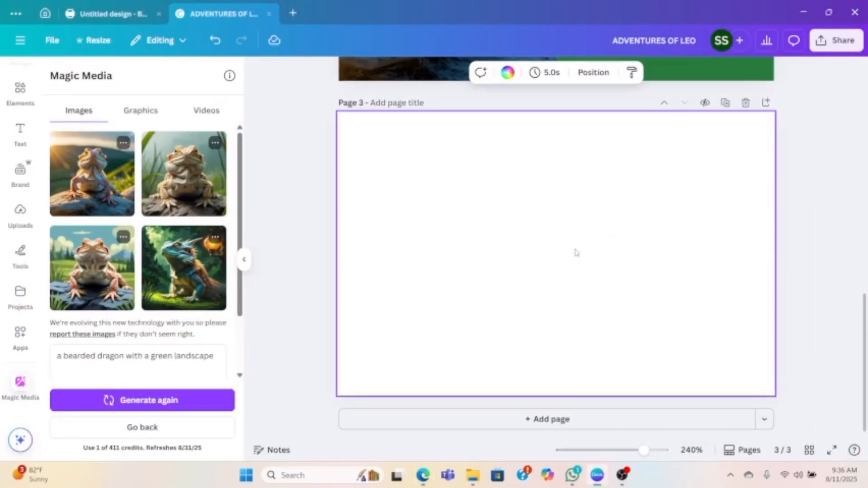
pyautogui.moveTo(575, 250); pyautogui.dragTo(725, 194)
pyautogui.moveTo(639, 287); pyautogui.dragTo(497, 352)
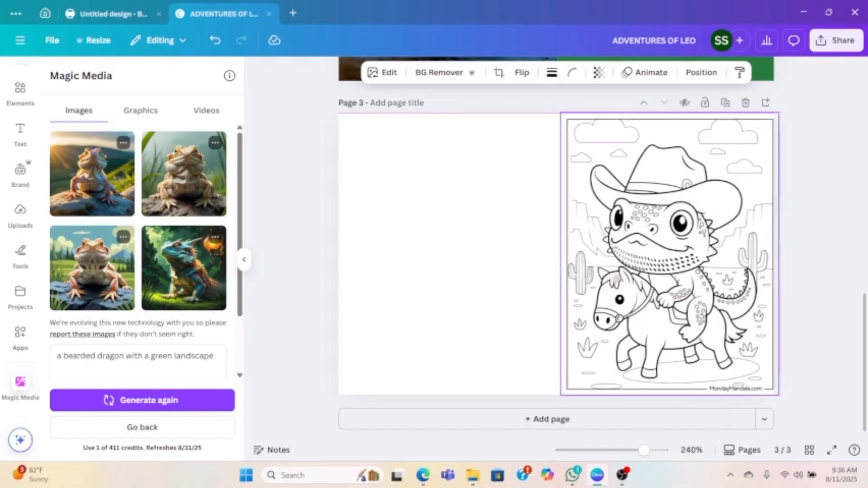
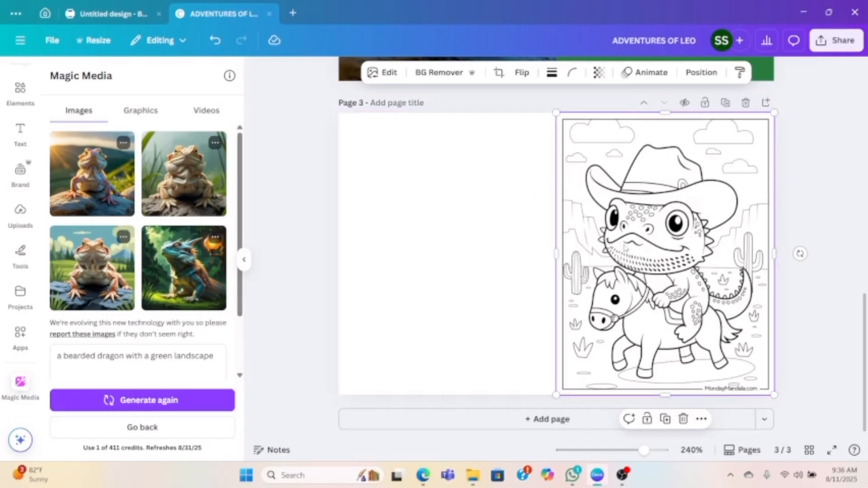
pyautogui.scroll(2, 615, 217)
pyautogui.scroll(-2, 692, 289)
pyautogui.scroll(1, 669, 293)
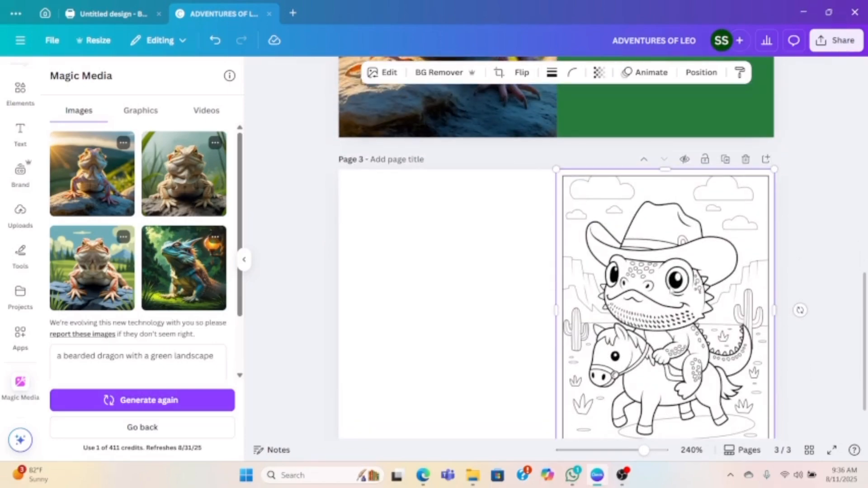
pyautogui.scroll(-1, 678, 290)
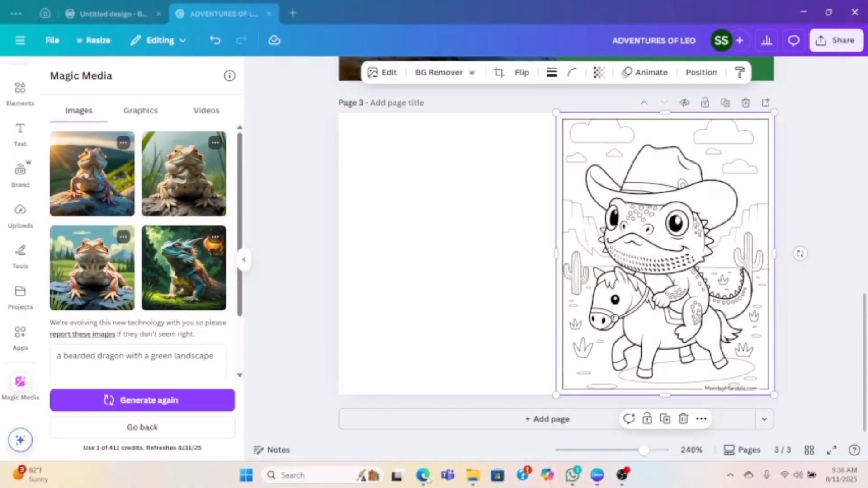
# - Switch to the Edge browser and copy the image of the bearded dragon in the desert surrounded by cacti from Monday Mandala's coloring pages
pyautogui.moveTo(428, 480)
pyautogui.click(493, 434)
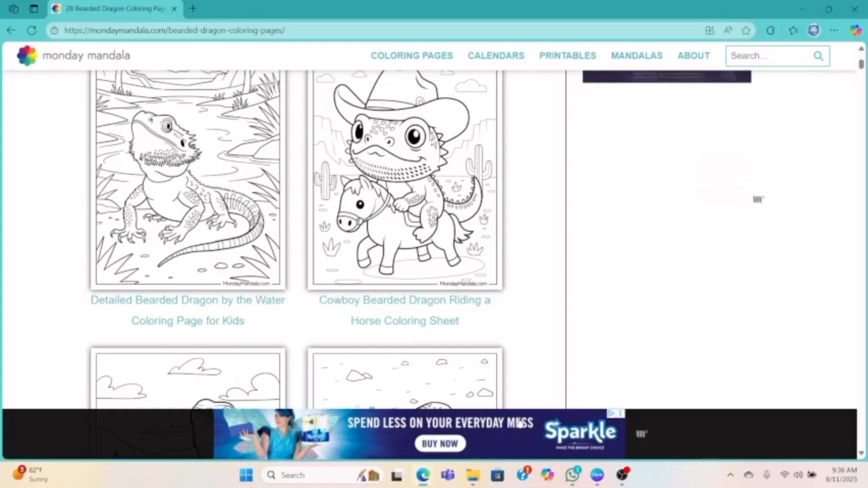
pyautogui.scroll(-2, 326, 195)
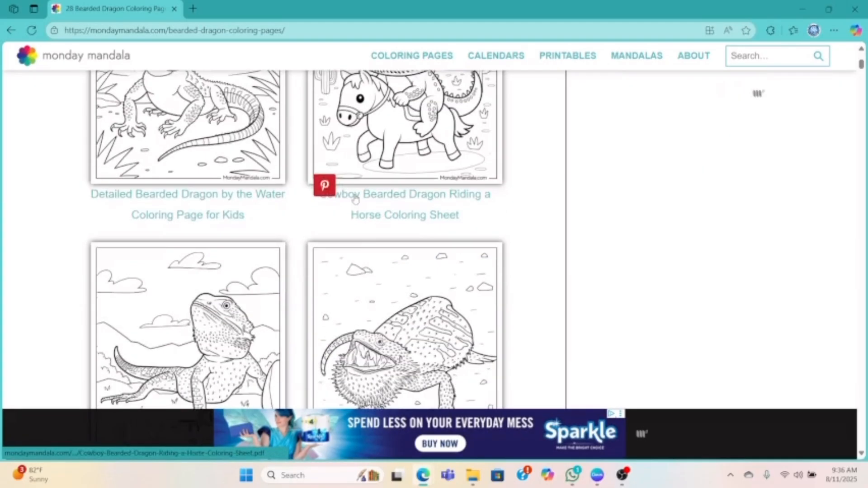
pyautogui.scroll(-4, 343, 229)
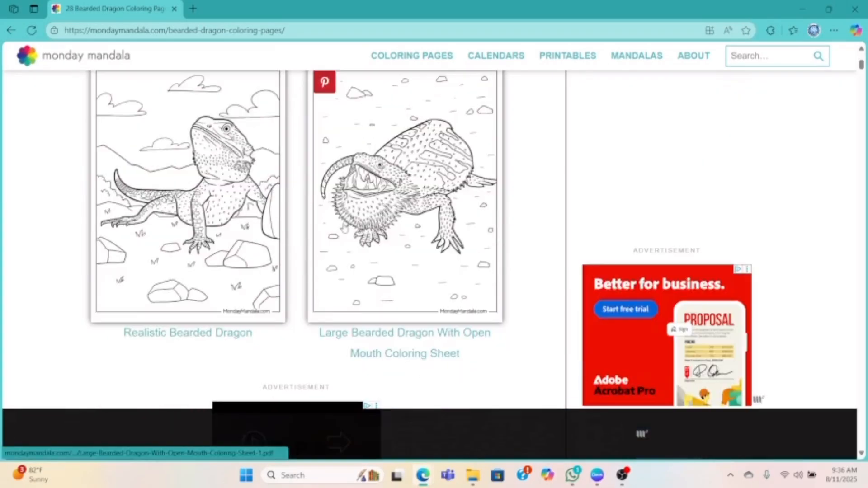
pyautogui.scroll(-1, 344, 228)
pyautogui.scroll(-12, 343, 228)
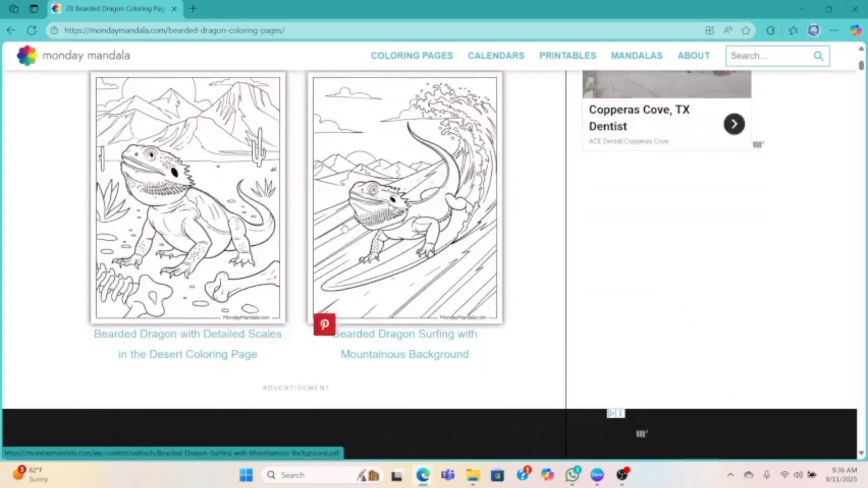
pyautogui.scroll(-3, 340, 300)
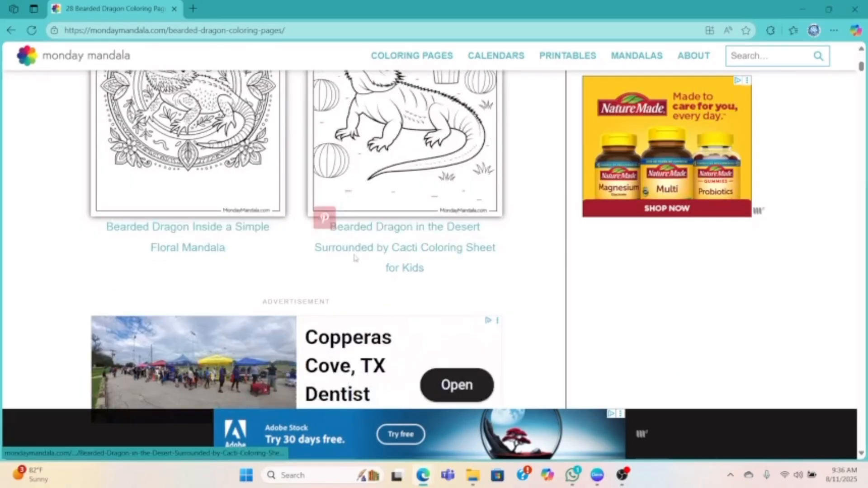
pyautogui.scroll(3, 339, 300)
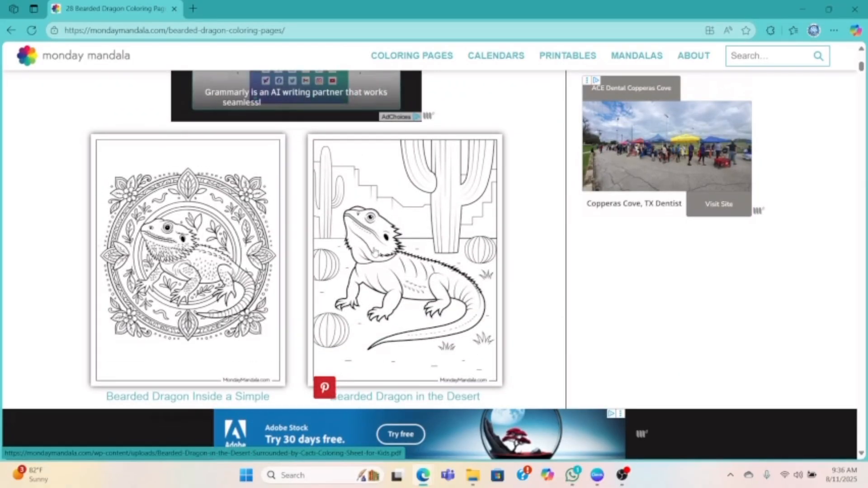
pyautogui.rightClick(384, 242)
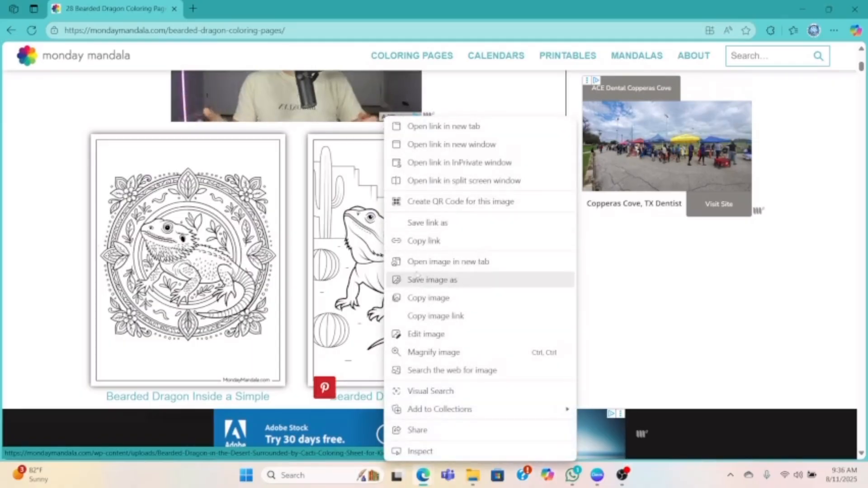
pyautogui.click(418, 297)
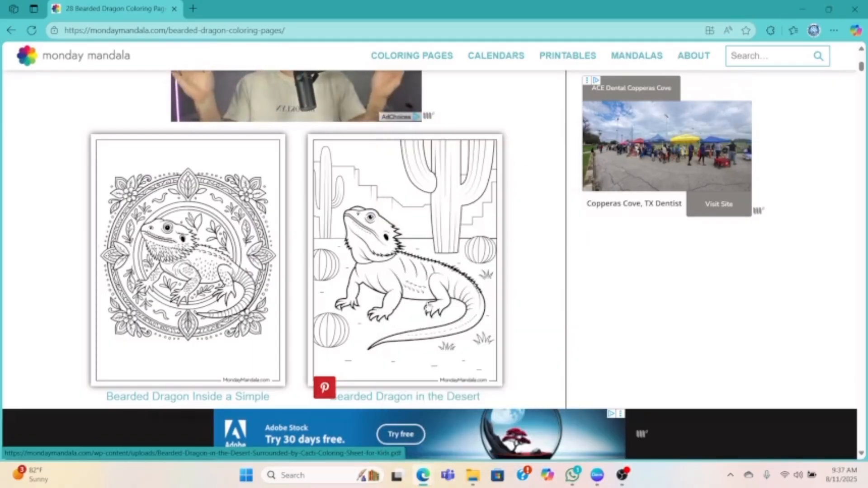
# - Return to Canva, paste the desert bearded dragon image onto page 3, and fit it to full page height on the empty left half
pyautogui.moveTo(596, 478)
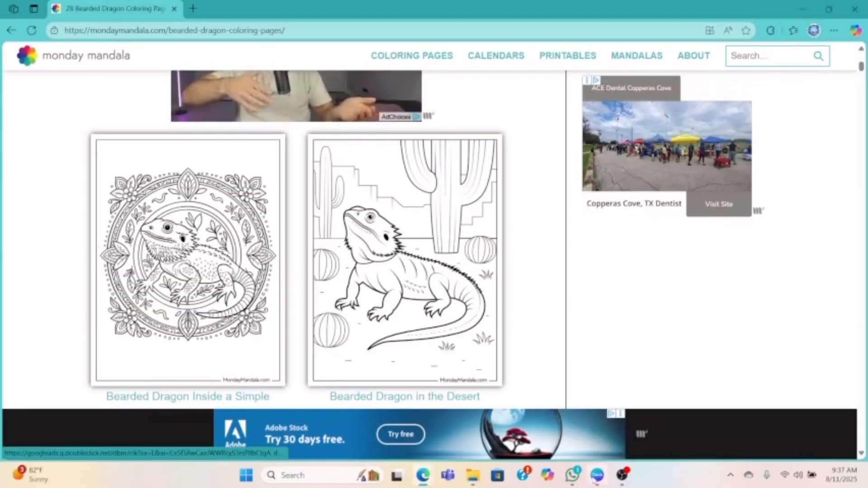
pyautogui.click(596, 474)
pyautogui.rightClick(427, 269)
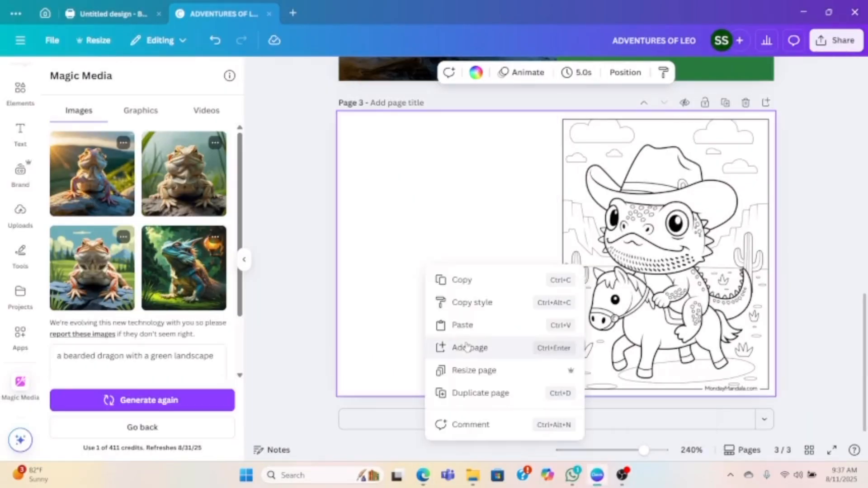
pyautogui.click(467, 328)
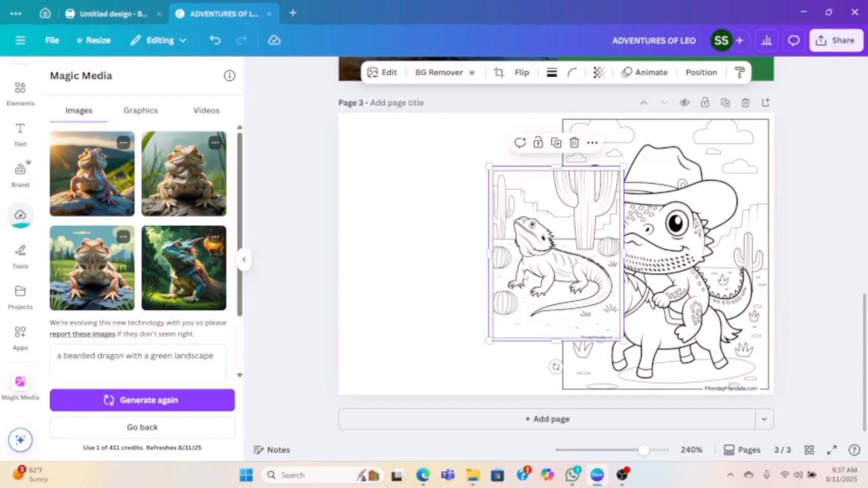
pyautogui.moveTo(526, 276); pyautogui.dragTo(373, 217)
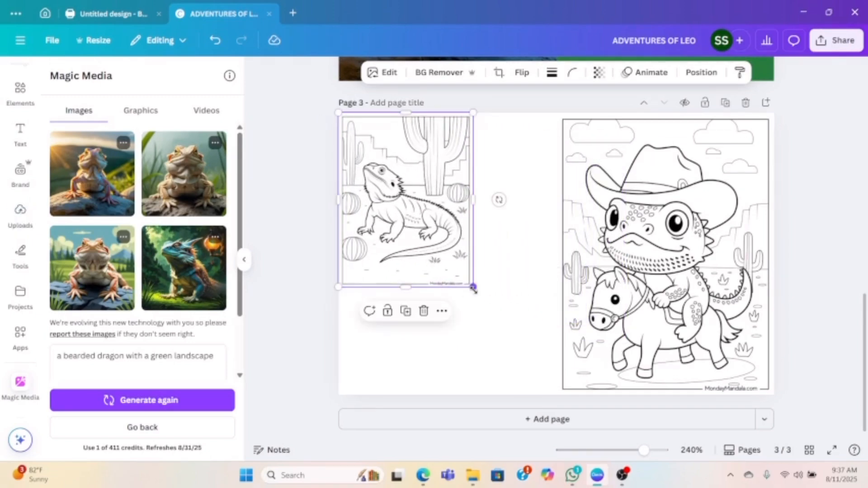
pyautogui.moveTo(472, 286); pyautogui.dragTo(556, 394)
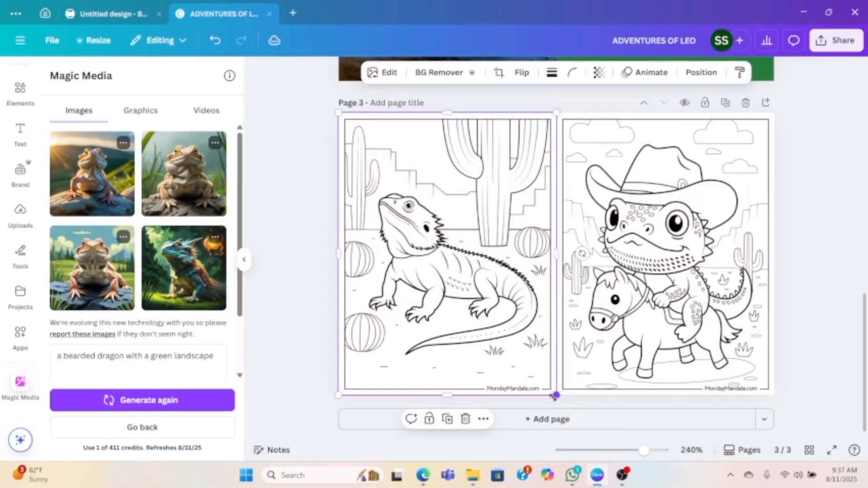
# - Add a blank fourth page after page 3
pyautogui.click(585, 425)
pyautogui.scroll(5, 597, 317)
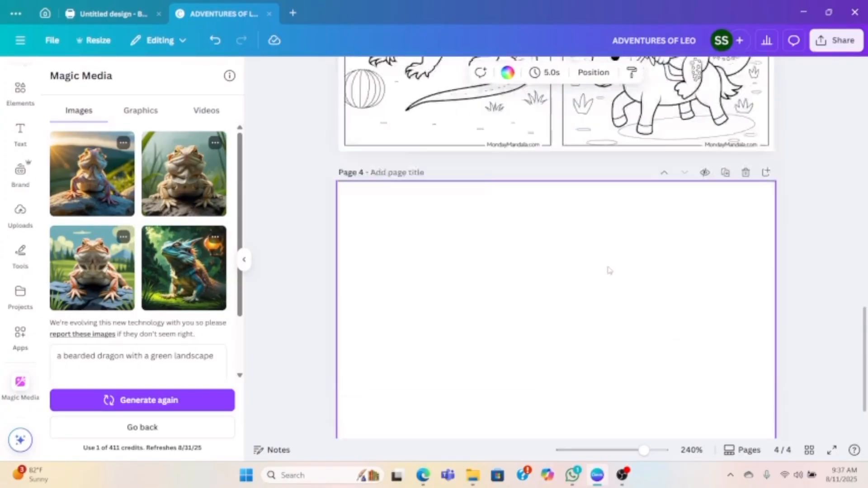
pyautogui.click(302, 204)
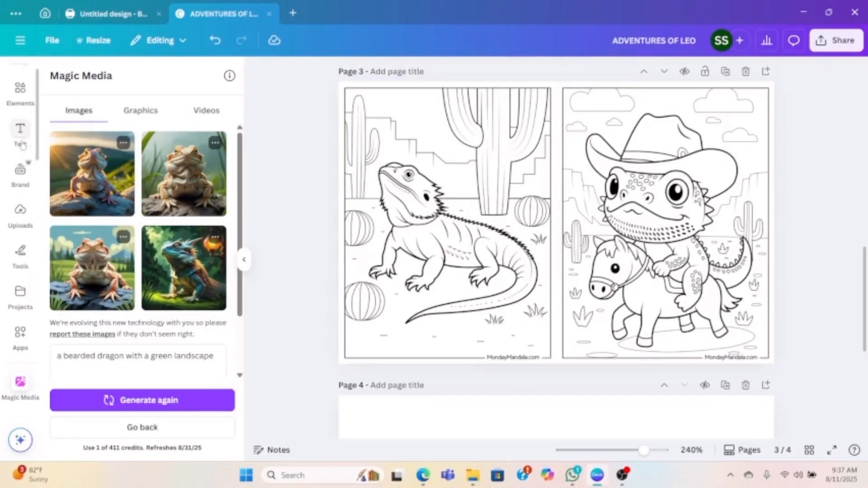
# - Add a text box containing the contact e-mail address to page 3
pyautogui.click(16, 137)
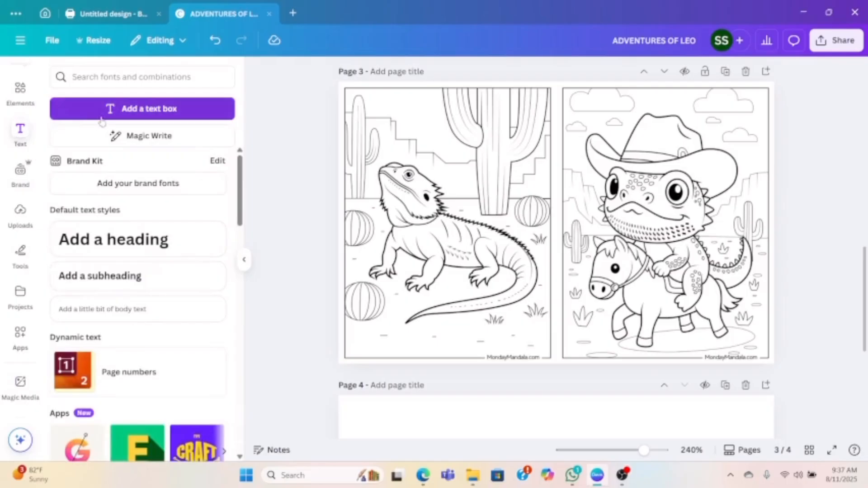
pyautogui.click(109, 110)
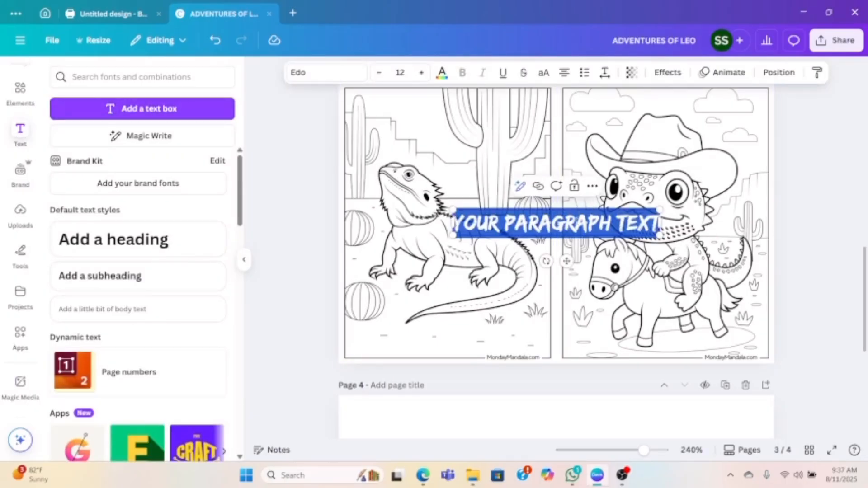
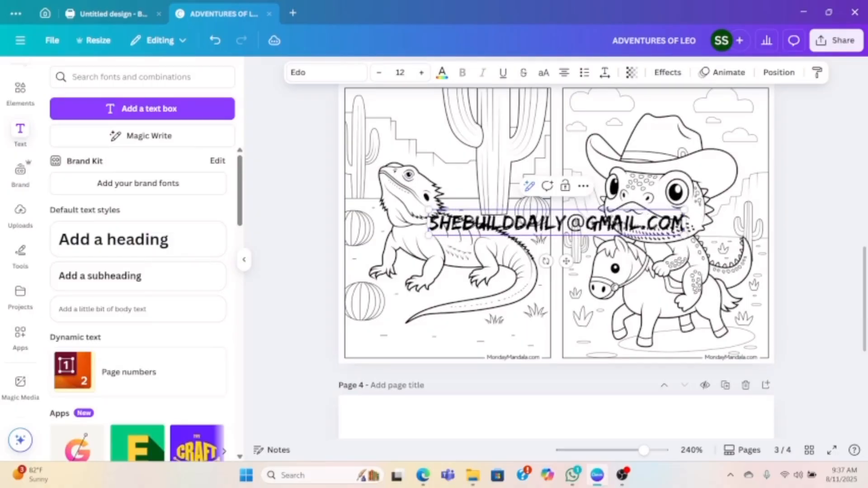
pyautogui.click(305, 175)
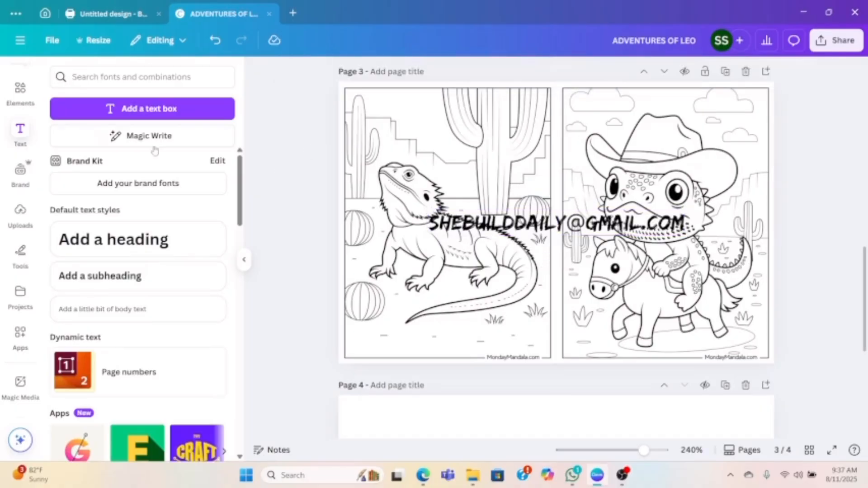
# - Add a green square shape to page 3 and place it at the lower-left corner of the desert dragon image
pyautogui.click(17, 95)
pyautogui.click(73, 169)
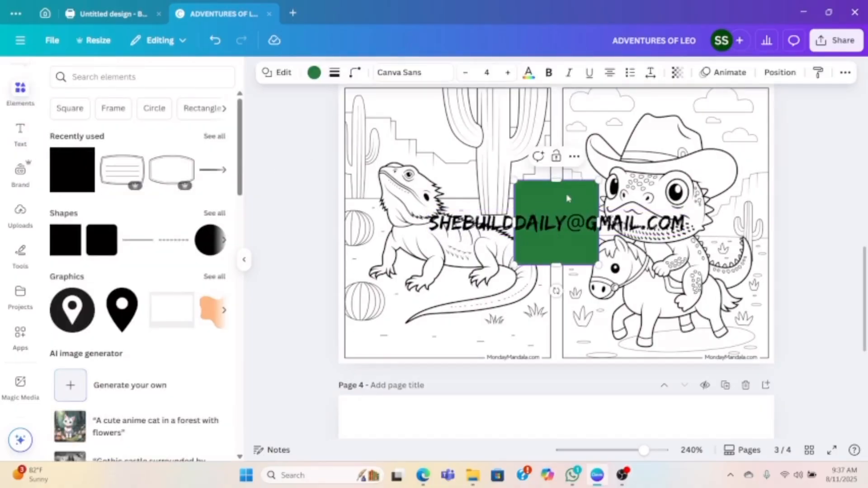
pyautogui.moveTo(562, 210); pyautogui.dragTo(499, 309)
pyautogui.doubleClick(454, 328)
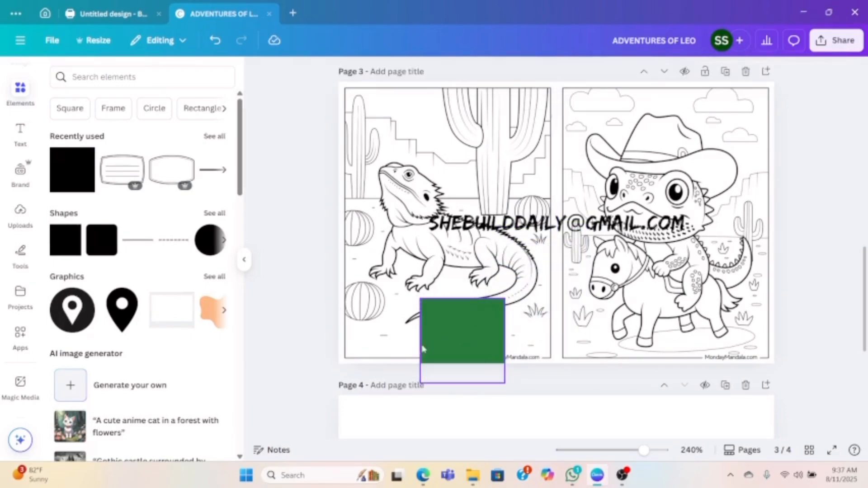
pyautogui.moveTo(442, 339); pyautogui.dragTo(367, 389)
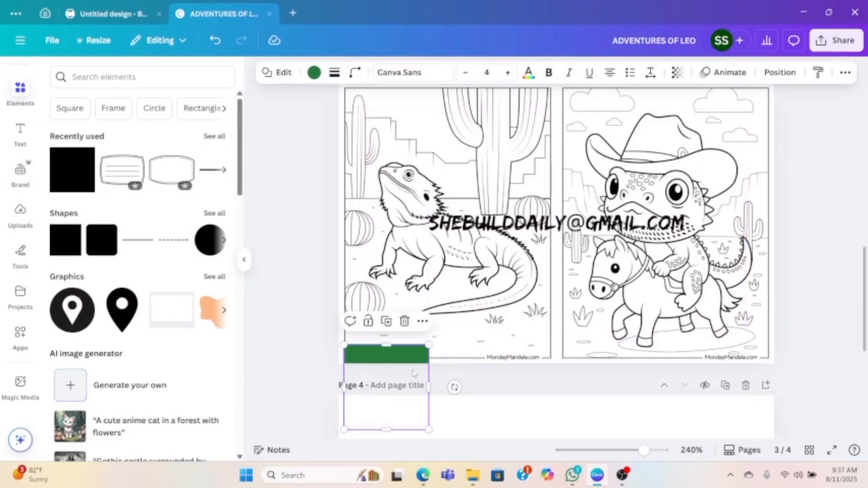
# - Reshape the green square into a thin strip across the desert dragon image's bottom edge and place a duplicate along the cowboy image's bottom edge
pyautogui.moveTo(429, 386); pyautogui.dragTo(551, 392)
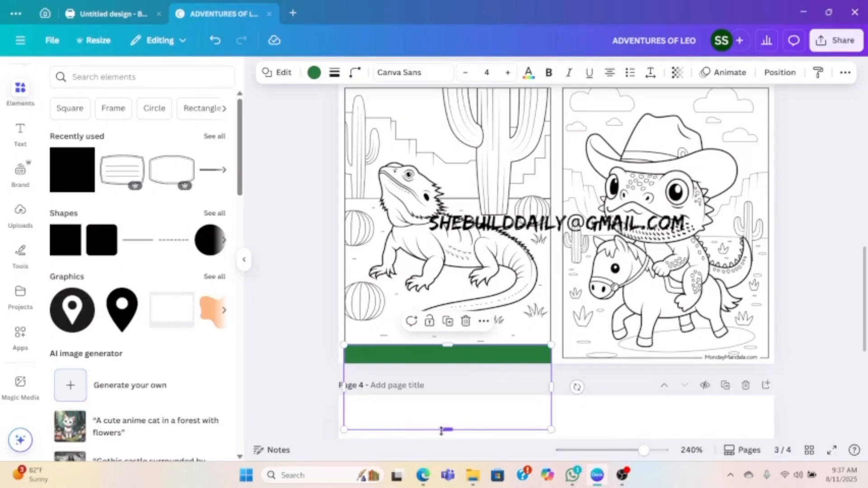
pyautogui.moveTo(449, 429); pyautogui.dragTo(456, 360)
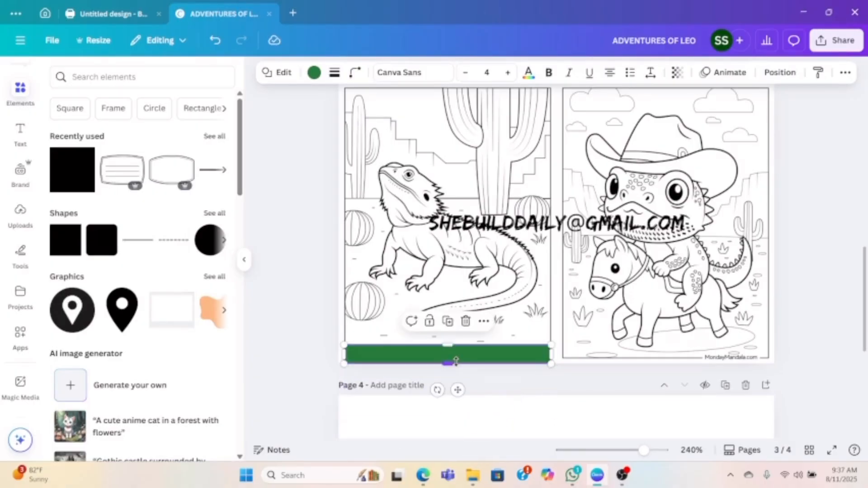
pyautogui.click(453, 321)
pyautogui.moveTo(531, 374); pyautogui.dragTo(653, 349)
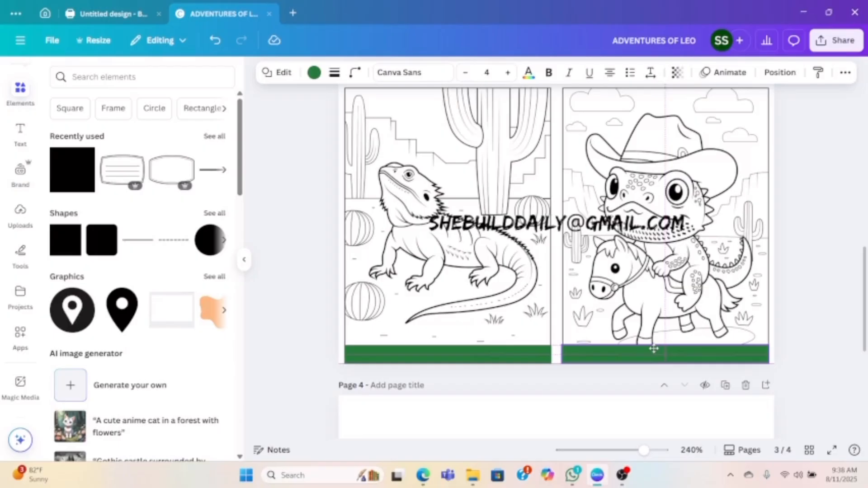
# - Shrink the e-mail text to size 7.9 and move it onto the green strip below the desert dragon
pyautogui.click(555, 222)
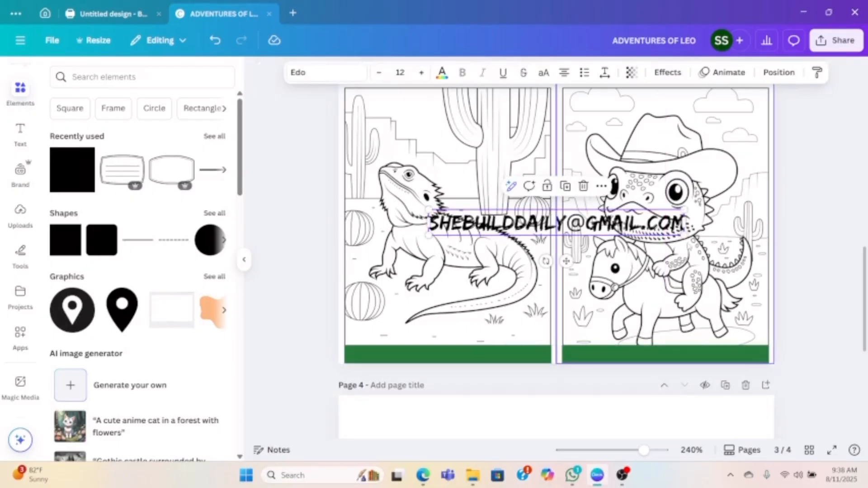
pyautogui.moveTo(688, 234); pyautogui.dragTo(599, 226)
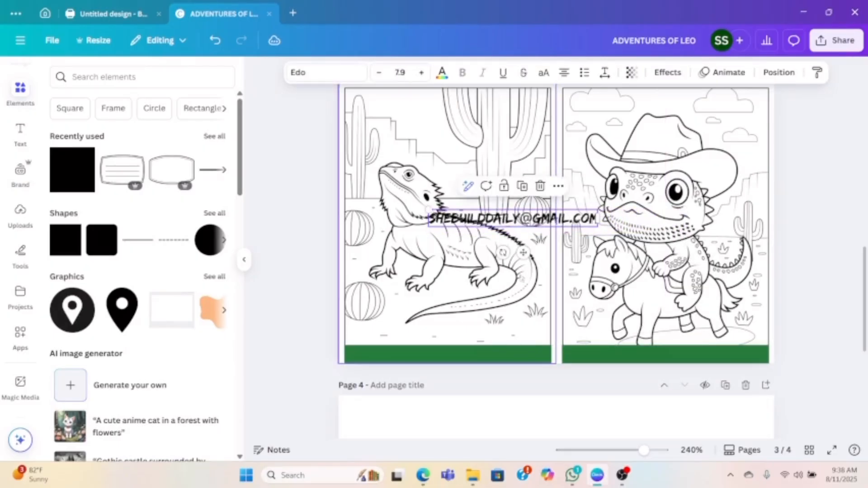
pyautogui.moveTo(524, 219); pyautogui.dragTo(455, 353)
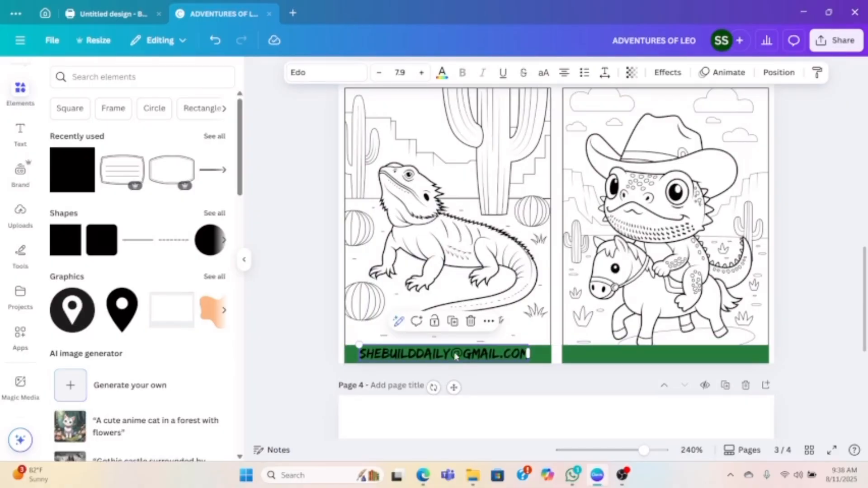
# - Duplicate the e-mail text and place the copy on the green strip below the cowboy dragon
pyautogui.click(452, 321)
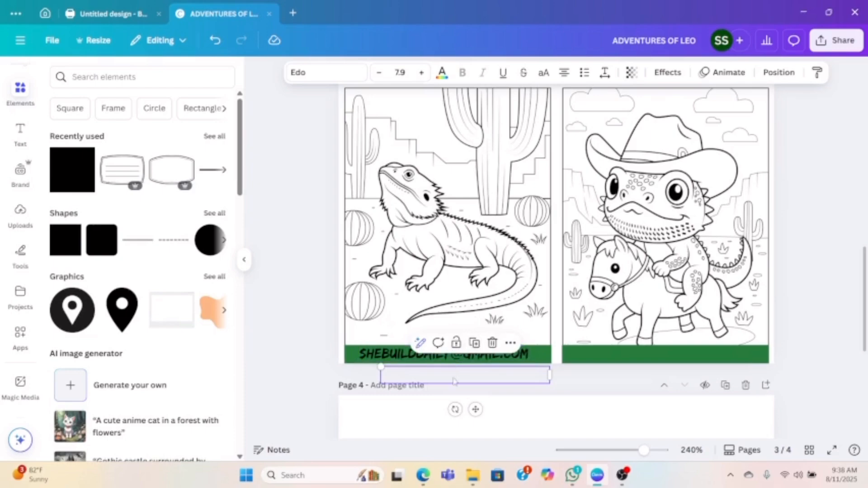
pyautogui.moveTo(454, 381); pyautogui.dragTo(655, 358)
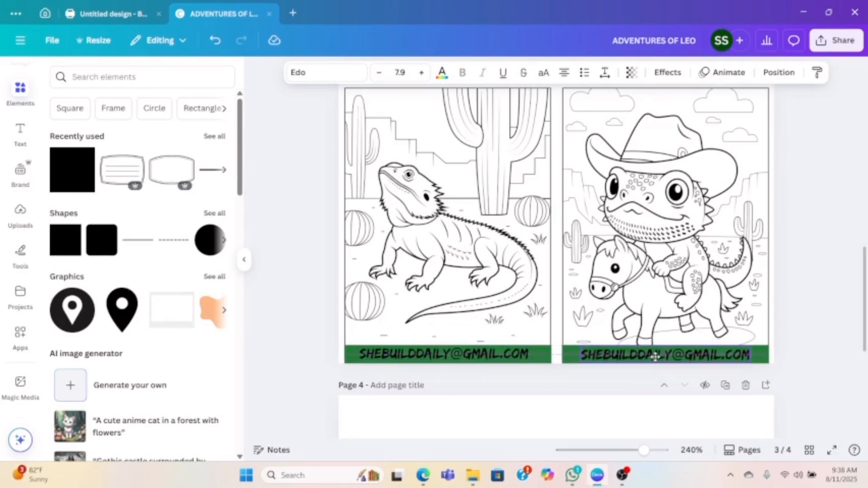
pyautogui.click(655, 356)
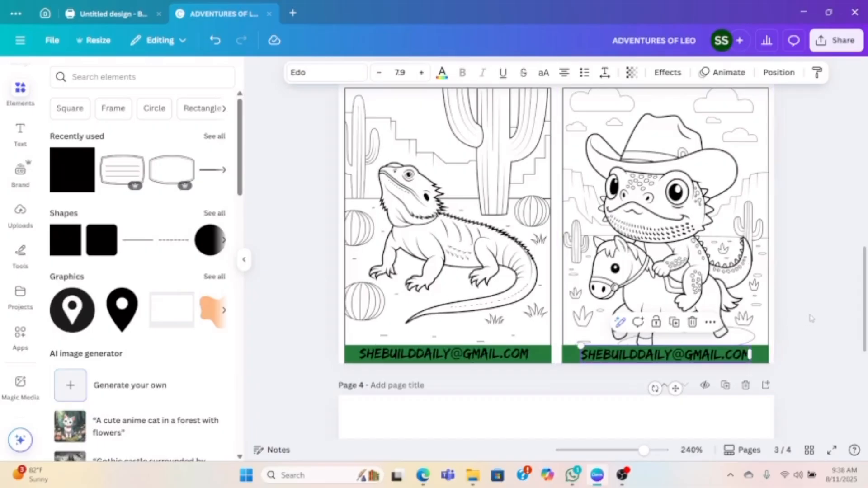
# - Delete the blank page 4 and duplicate page 3 with its coloring images and e-mail footers
pyautogui.click(849, 308)
pyautogui.scroll(-4, 682, 354)
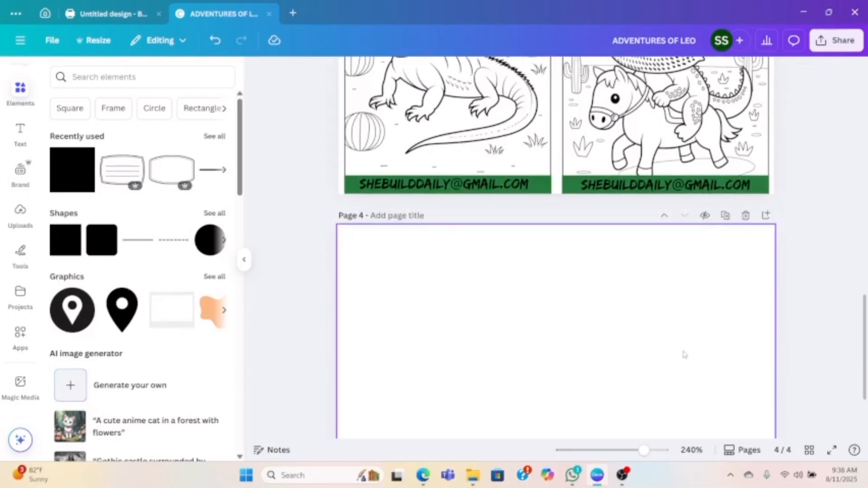
pyautogui.click(745, 217)
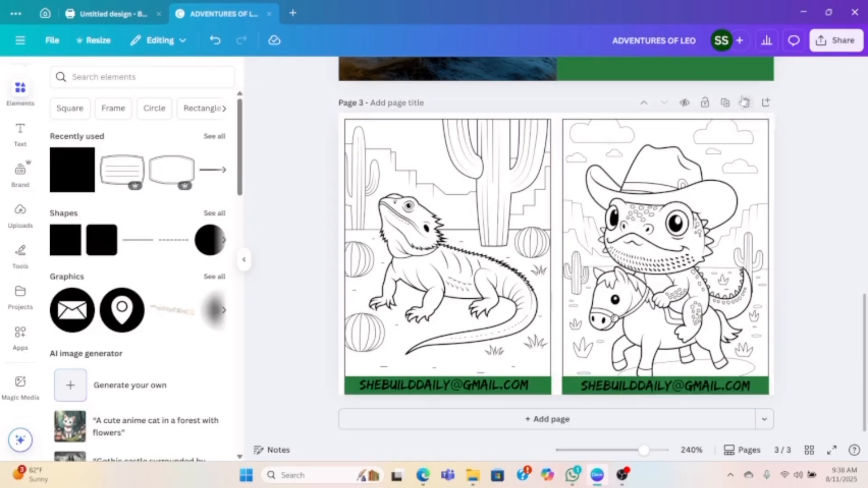
pyautogui.click(724, 103)
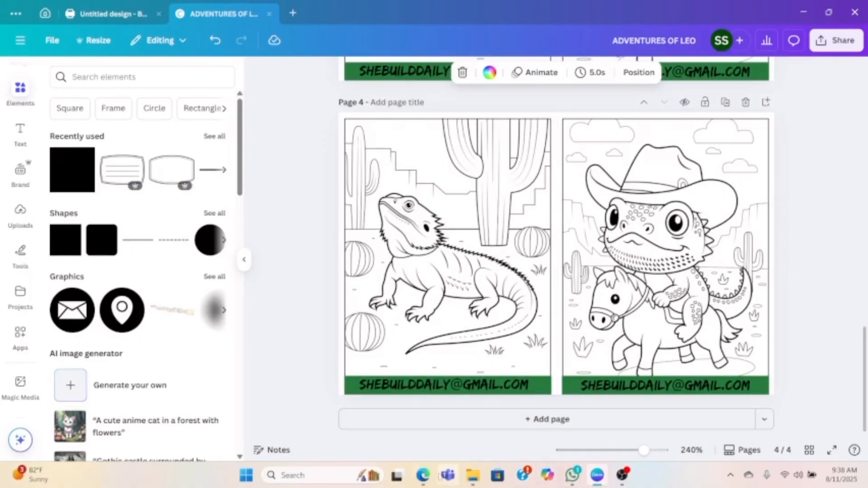
# - Switch to the Monday Mandala page in Edge and copy the image of the bearded dragon in a sweater by the bonfire
pyautogui.moveTo(425, 477)
pyautogui.click(544, 418)
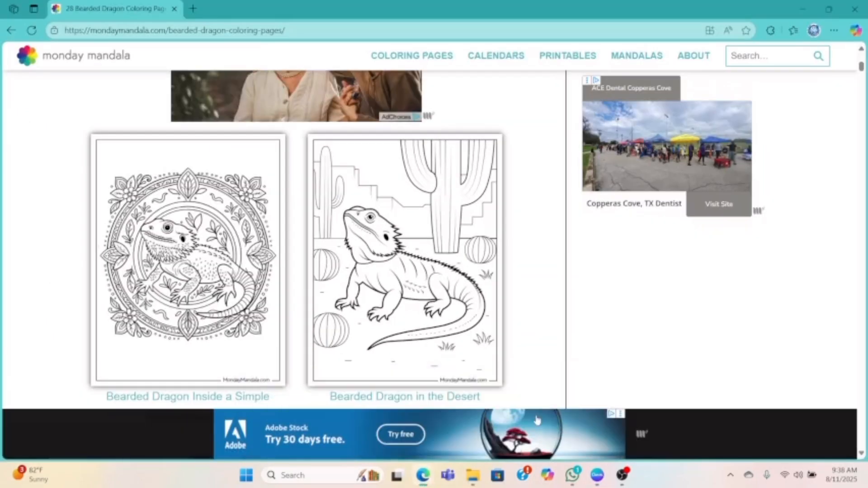
pyautogui.scroll(-5, 404, 276)
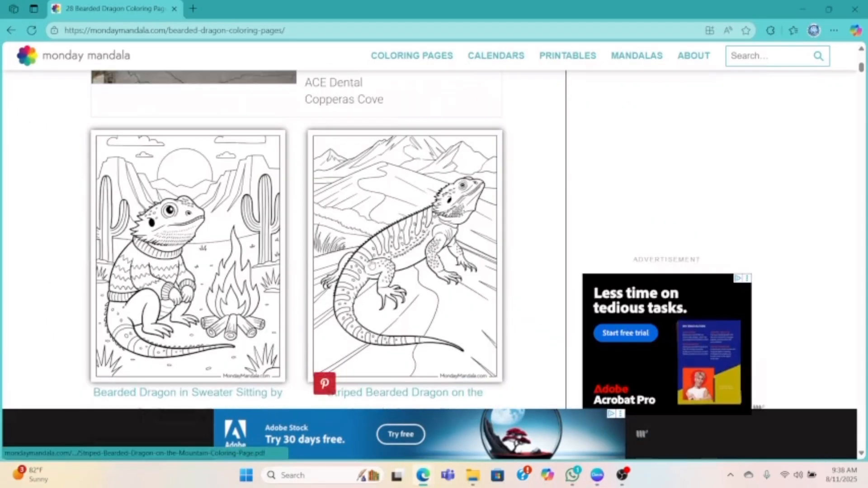
pyautogui.scroll(-1, 282, 235)
pyautogui.rightClick(182, 237)
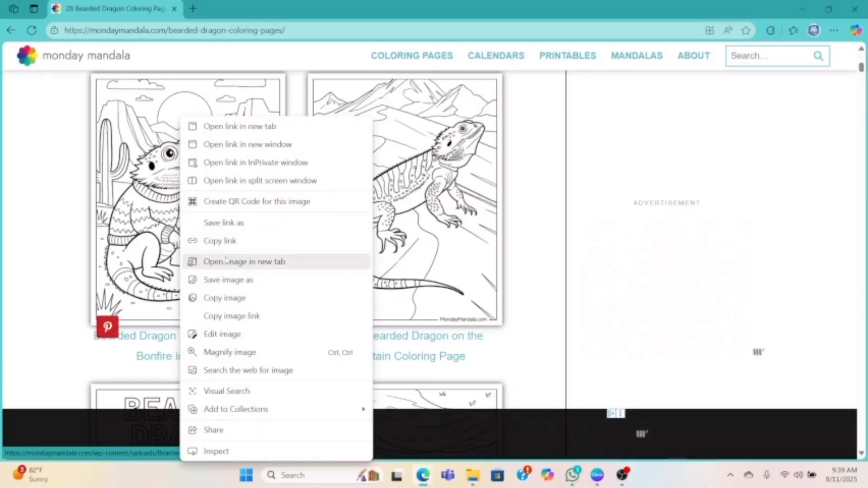
pyautogui.click(225, 298)
# - Switch back to Canva and replace page 4's desert dragon image with the copied bonfire dragon image
pyautogui.click(596, 475)
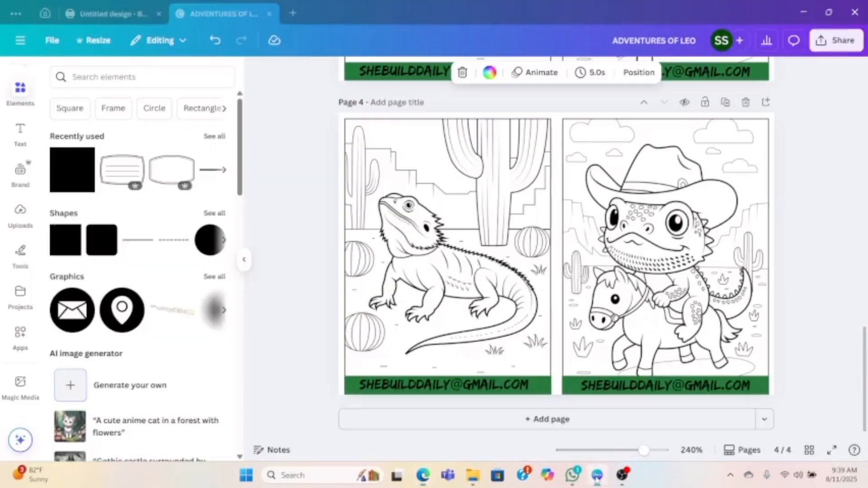
pyautogui.click(456, 267)
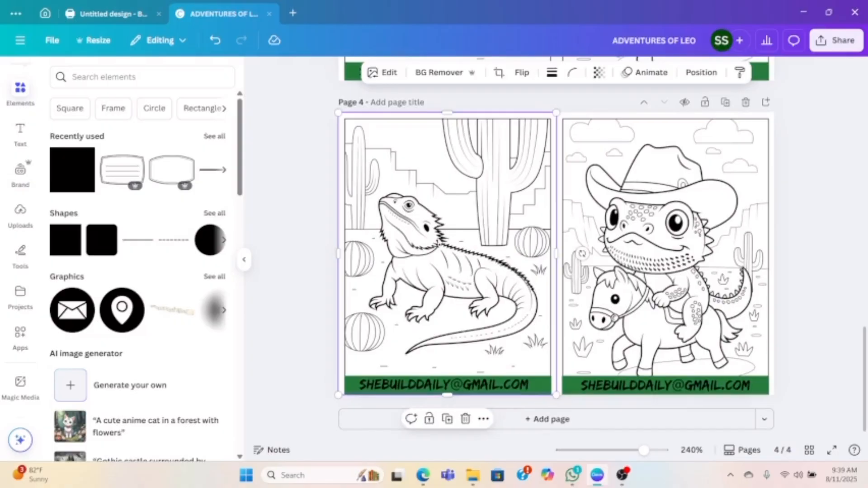
pyautogui.press('Delete')
pyautogui.rightClick(422, 222)
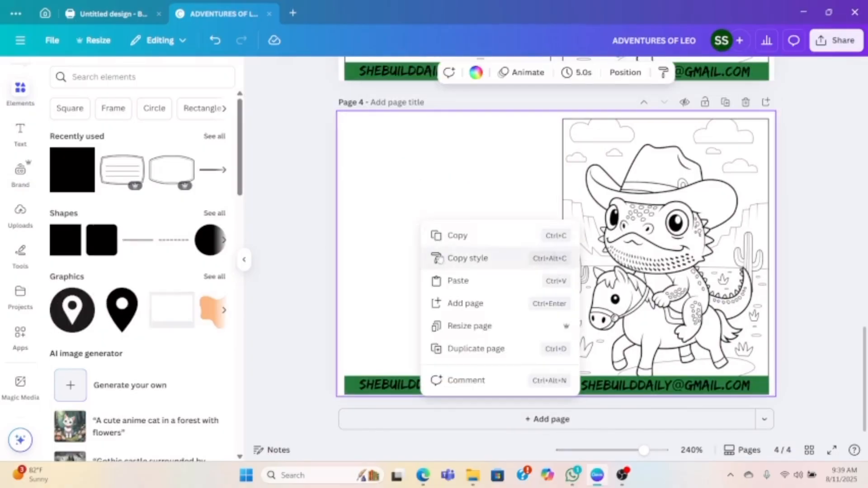
pyautogui.click(458, 281)
# - Enlarge the bonfire dragon image to about 4.22 × 5.46 cm to fill page 4's left half, and send it to the back
pyautogui.moveTo(497, 262); pyautogui.dragTo(339, 198)
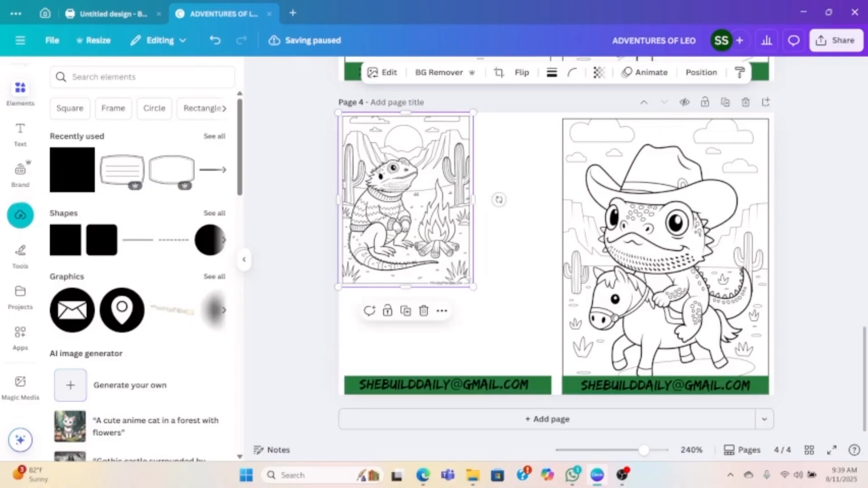
pyautogui.moveTo(471, 286); pyautogui.dragTo(535, 407)
pyautogui.click(701, 73)
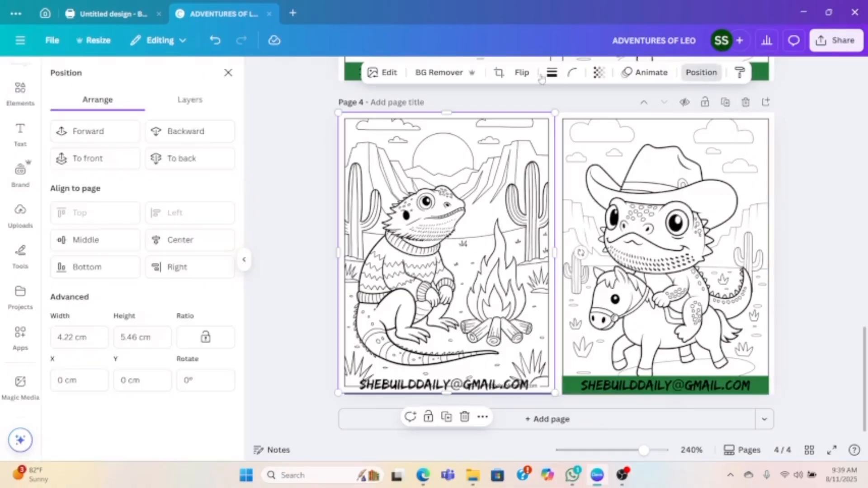
pyautogui.click(193, 159)
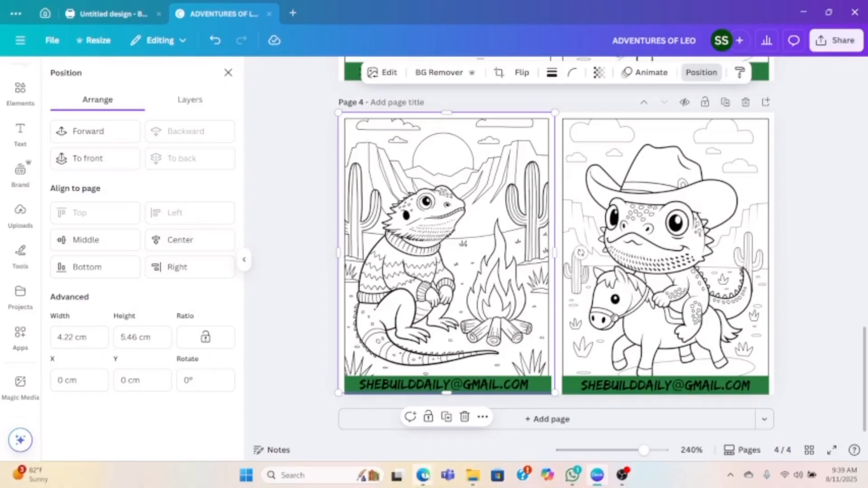
# - Switch to the Monday Mandala page in Edge and copy the image of the realistic bearded dragon on a rock
pyautogui.moveTo(422, 475)
pyautogui.click(549, 418)
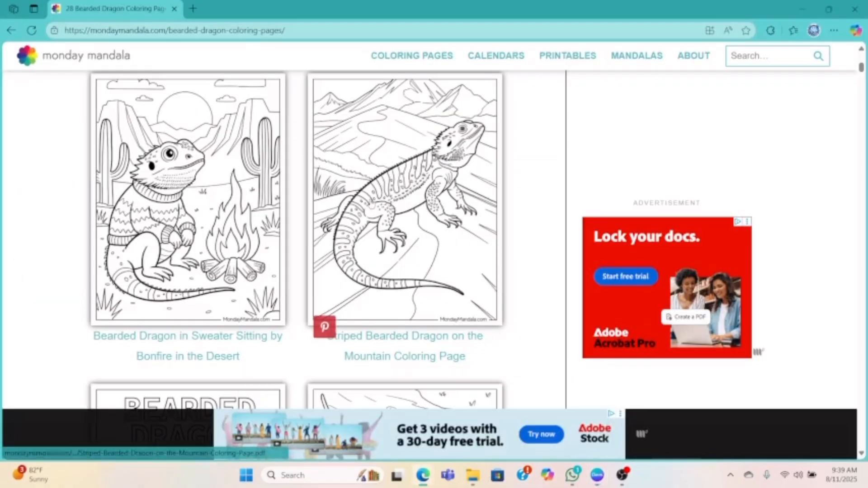
pyautogui.scroll(-5, 377, 194)
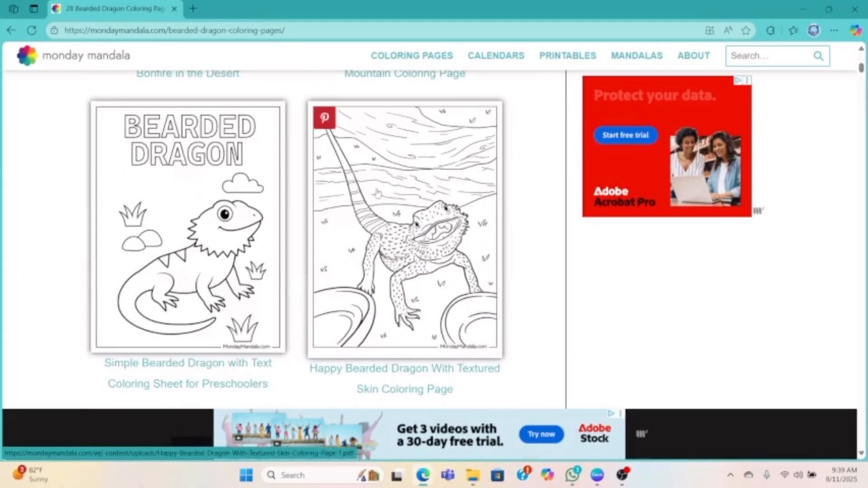
pyautogui.scroll(-2, 377, 195)
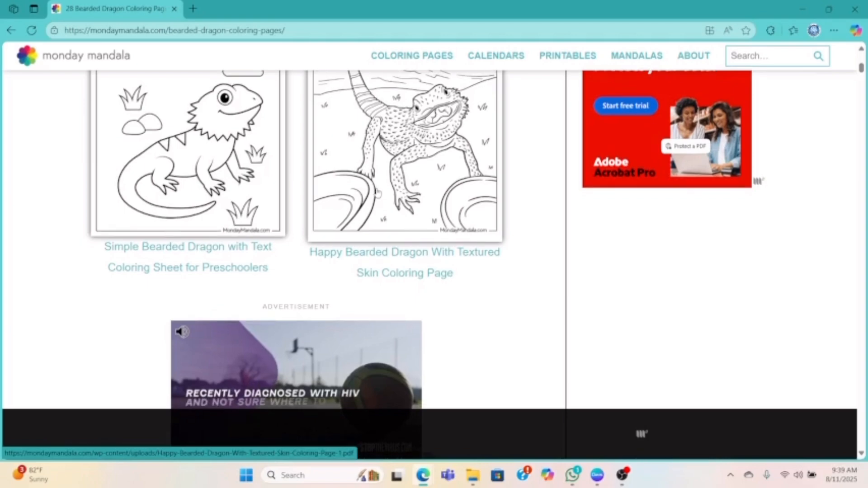
pyautogui.scroll(-6, 377, 194)
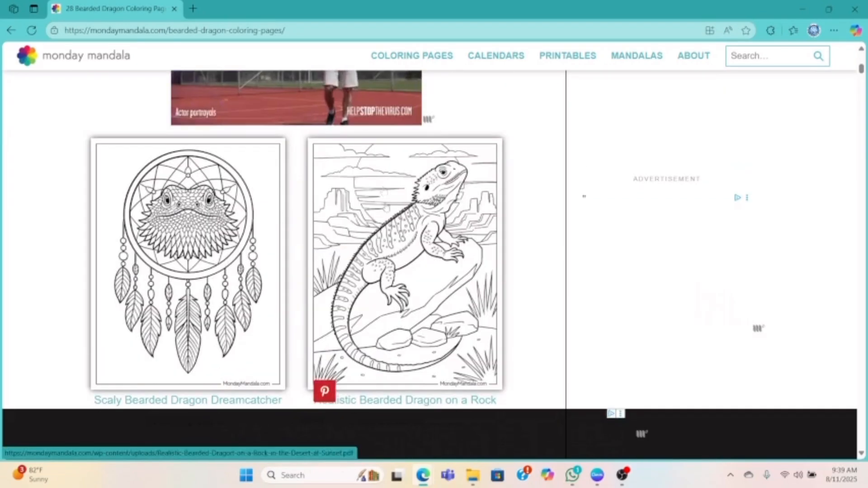
pyautogui.rightClick(386, 223)
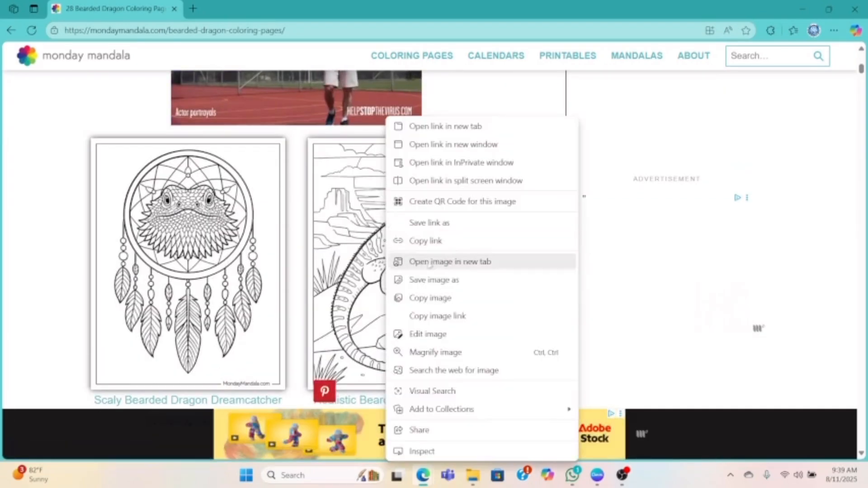
pyautogui.click(428, 300)
# - Switch back to Canva and replace page 4's cowboy dragon image with the copied rock dragon image
pyautogui.click(597, 475)
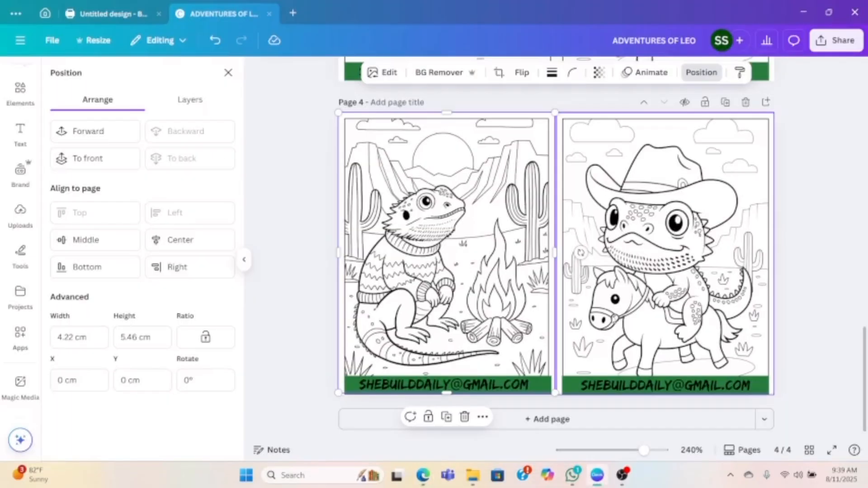
pyautogui.press('Delete')
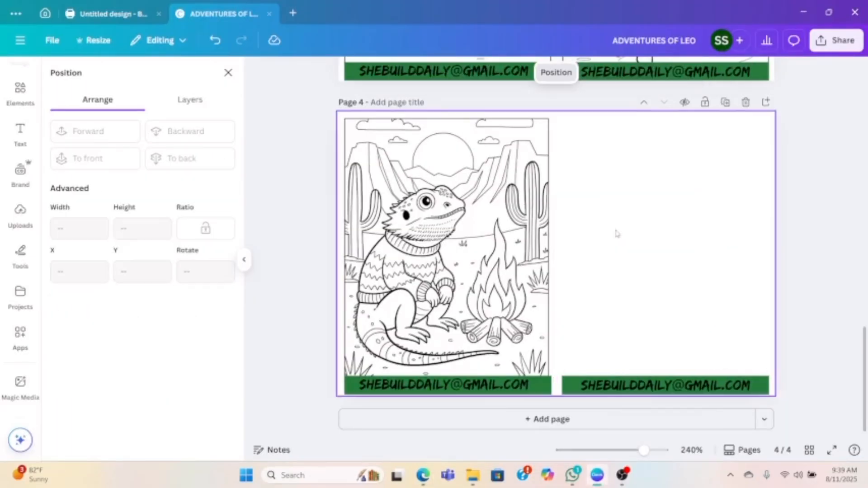
pyautogui.click(624, 205)
pyautogui.rightClick(625, 206)
pyautogui.click(664, 265)
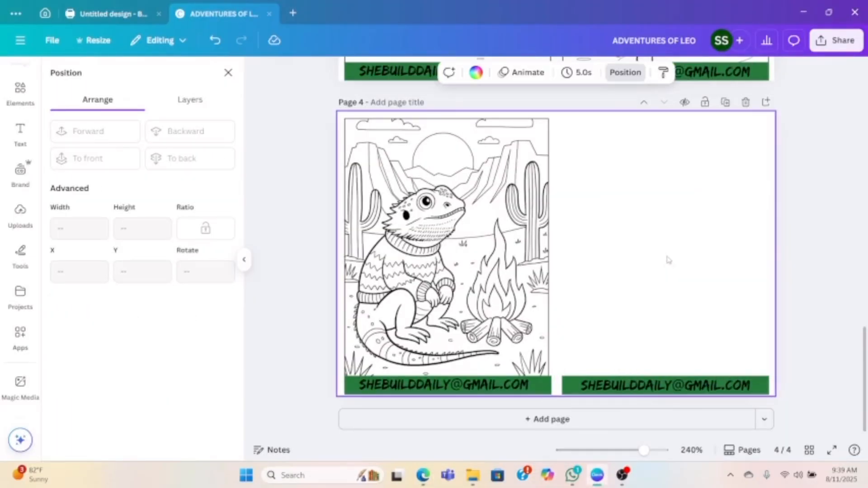
# - Enlarge the rock dragon image to about 4.28 × 5.54 cm to fill page 4's right half, and send it to the back
pyautogui.moveTo(586, 255); pyautogui.dragTo(735, 203)
pyautogui.moveTo(639, 287); pyautogui.dragTo(562, 402)
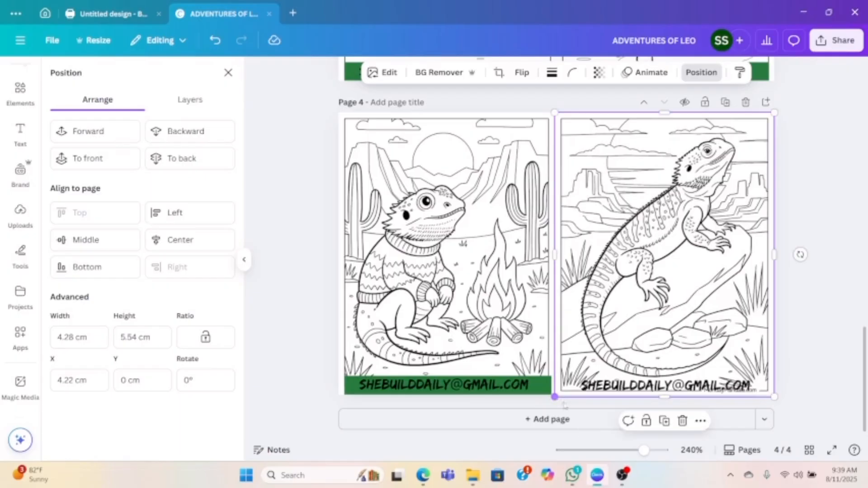
pyautogui.click(702, 73)
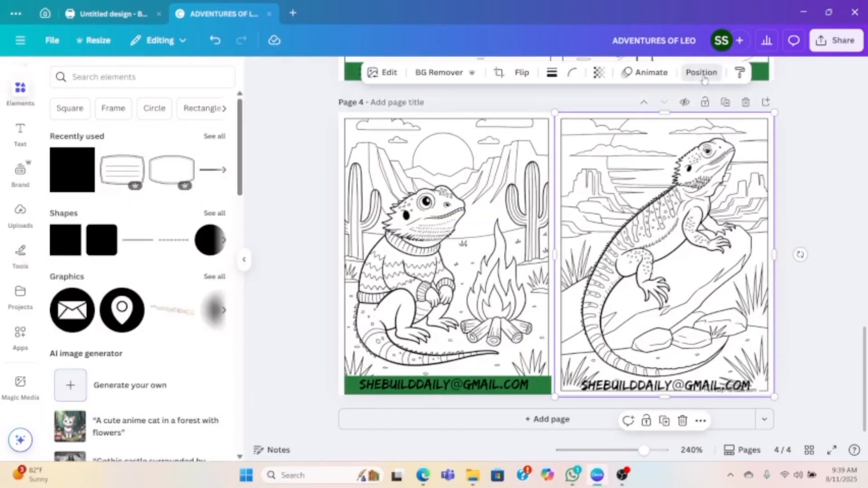
pyautogui.click(702, 74)
pyautogui.click(188, 158)
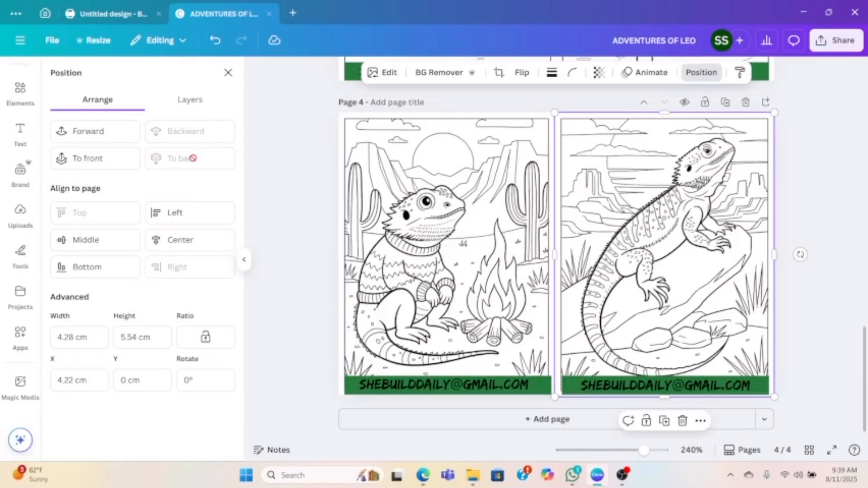
pyautogui.click(280, 162)
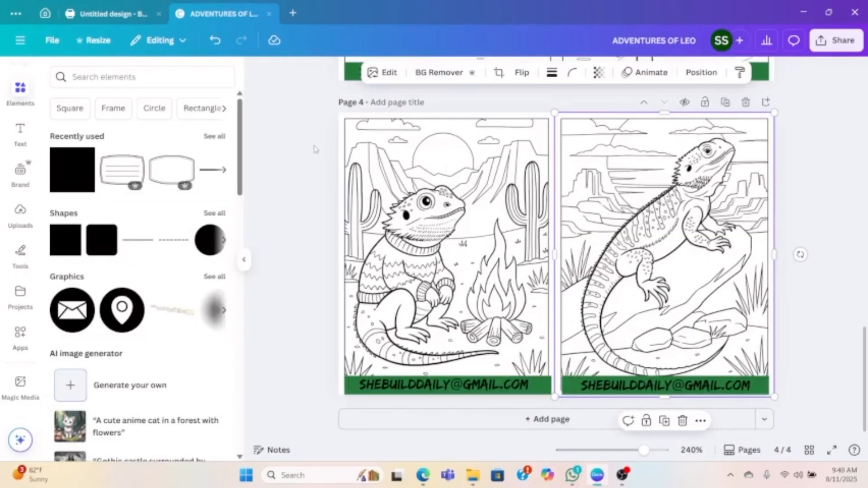
pyautogui.click(329, 142)
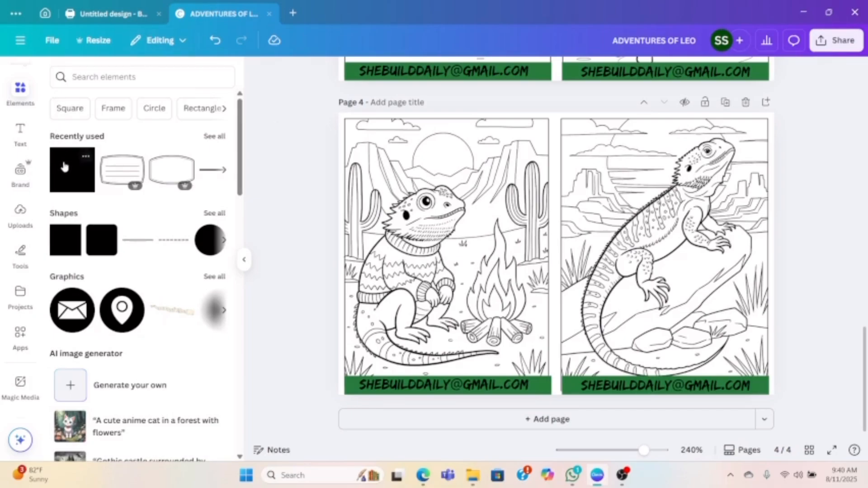
# - Add a green square shape to page 3 and place it at the upper-left corner of the desert dragon image
pyautogui.scroll(10, 416, 172)
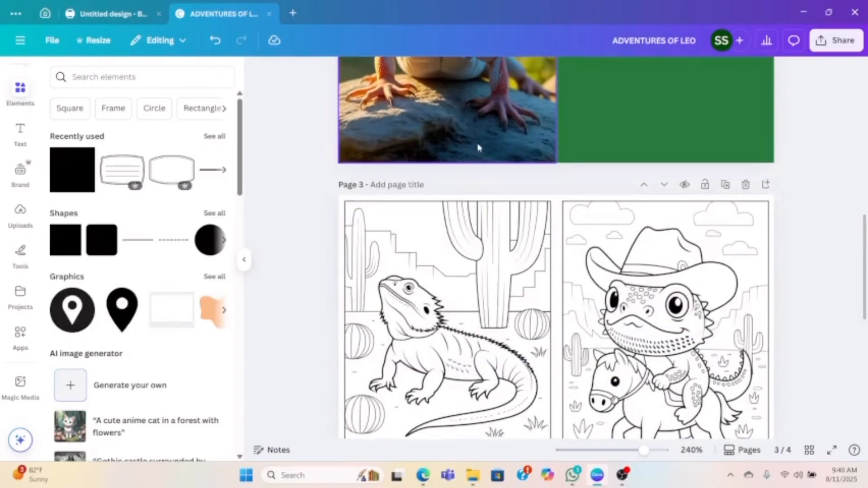
pyautogui.scroll(-3, 480, 144)
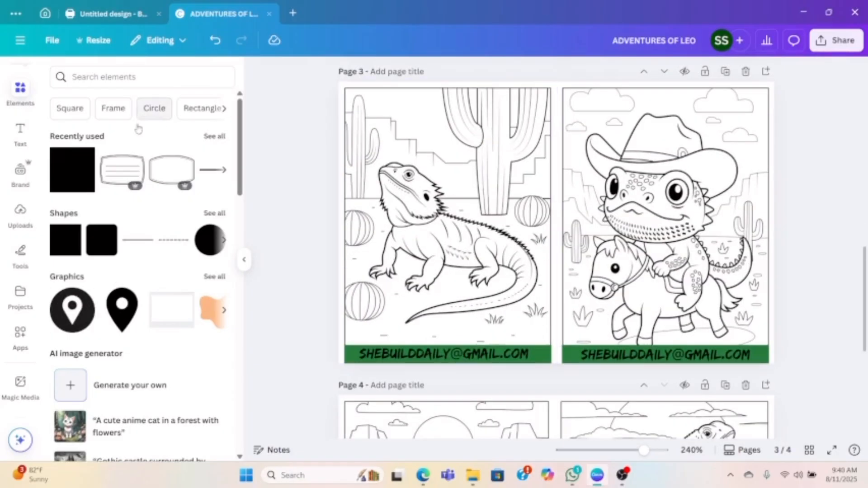
pyautogui.click(75, 173)
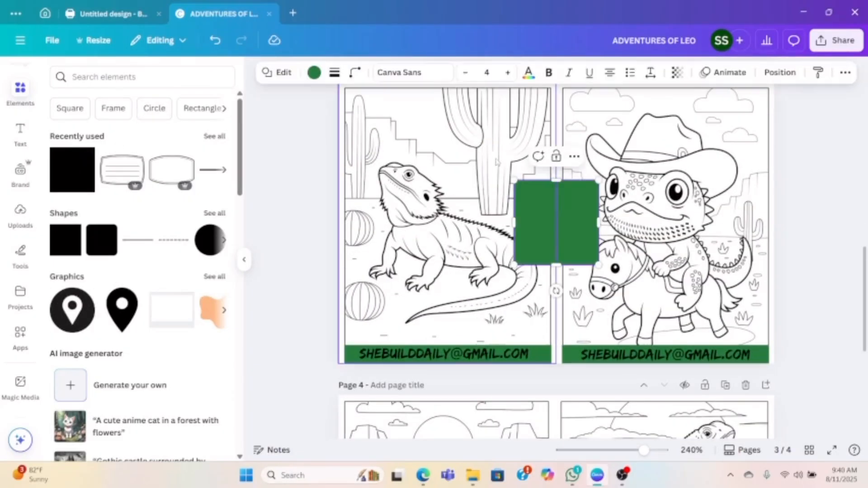
pyautogui.moveTo(559, 215); pyautogui.dragTo(389, 133)
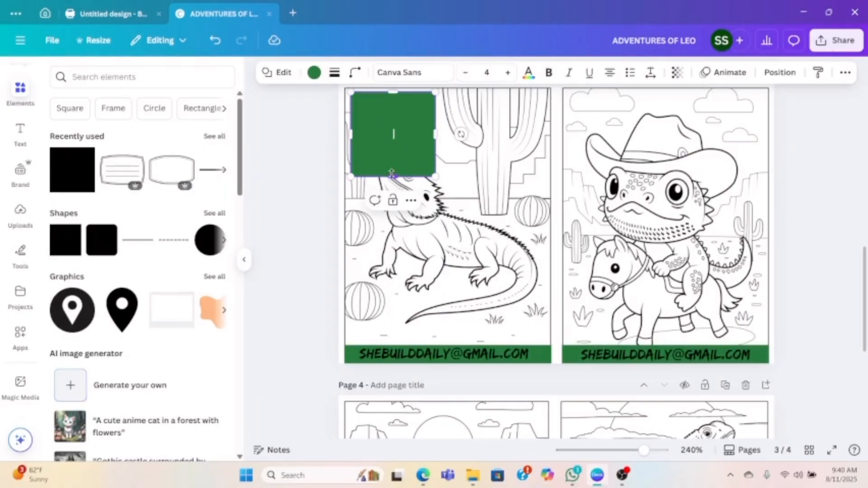
# - Reshape the green square into a shorter, wide rectangle spanning nearly the full width of the desert dragon image
pyautogui.moveTo(393, 176); pyautogui.dragTo(393, 158)
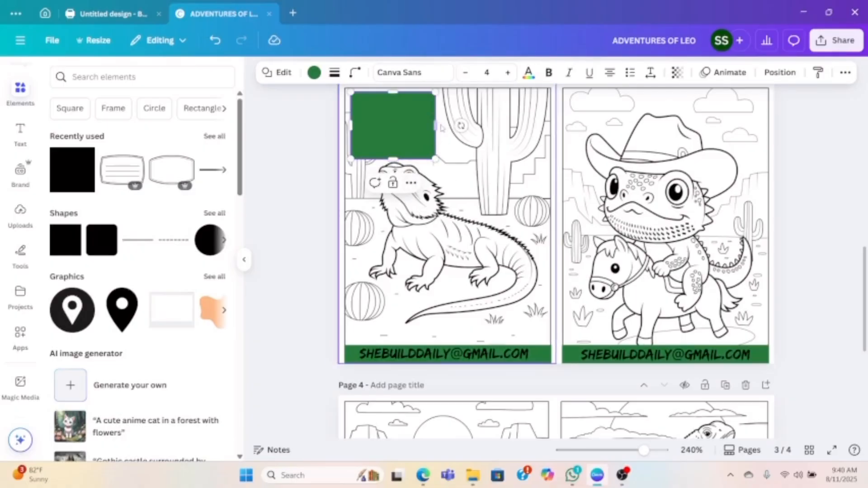
pyautogui.moveTo(438, 125); pyautogui.dragTo(473, 125)
pyautogui.click(214, 41)
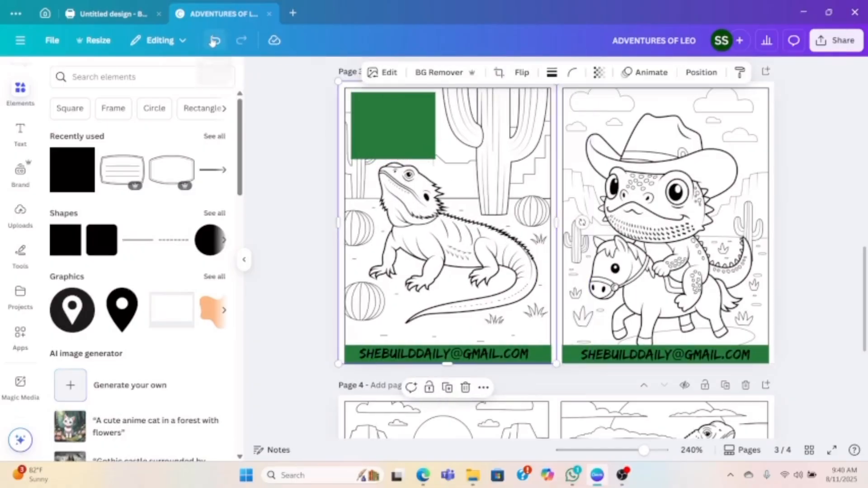
pyautogui.click(378, 111)
pyautogui.moveTo(433, 125); pyautogui.dragTo(537, 128)
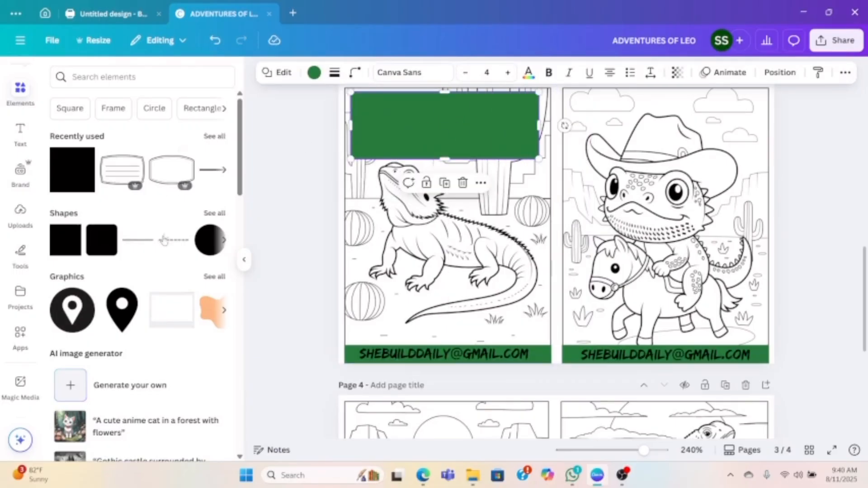
# - Add a plain solid black line and place it horizontally across the upper part of the green rectangle
pyautogui.click(210, 214)
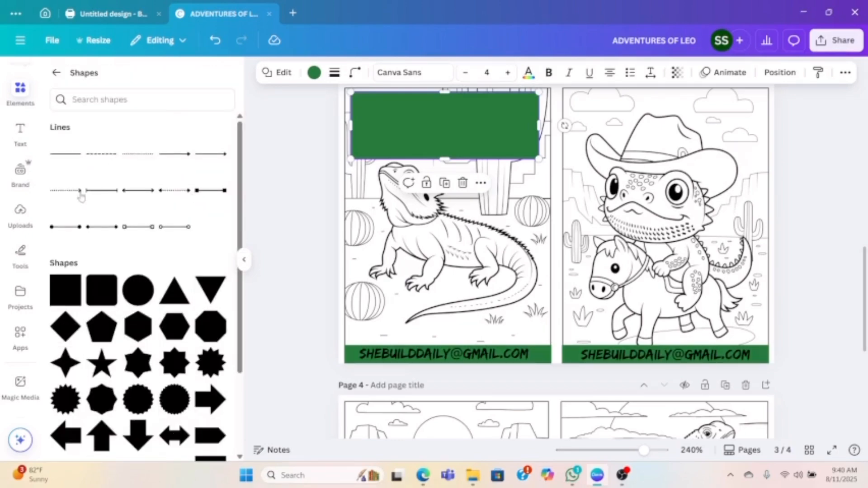
pyautogui.click(66, 153)
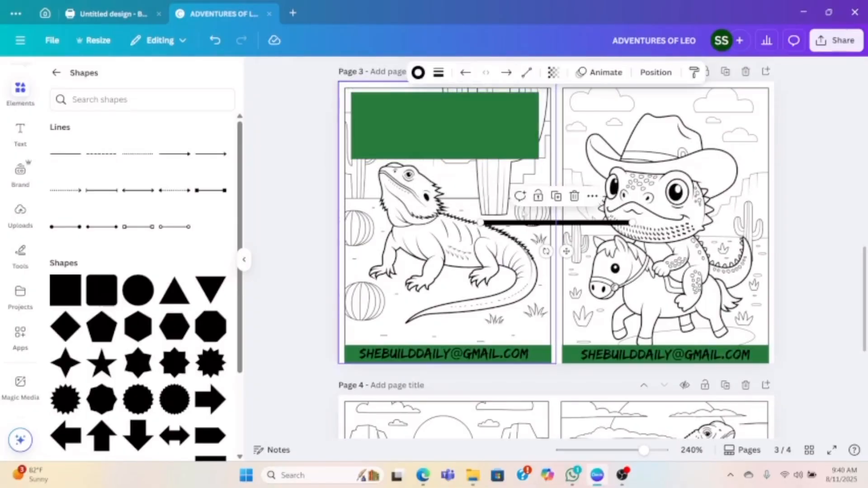
pyautogui.moveTo(531, 226); pyautogui.dragTo(404, 109)
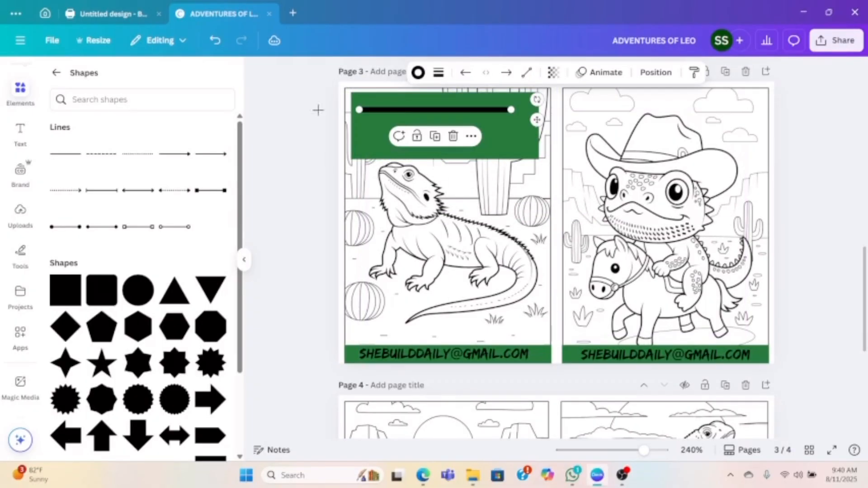
# - Search the elements for "LINE" and delete the thick black line from page 3's green rectangle
pyautogui.click(56, 72)
pyautogui.click(111, 77)
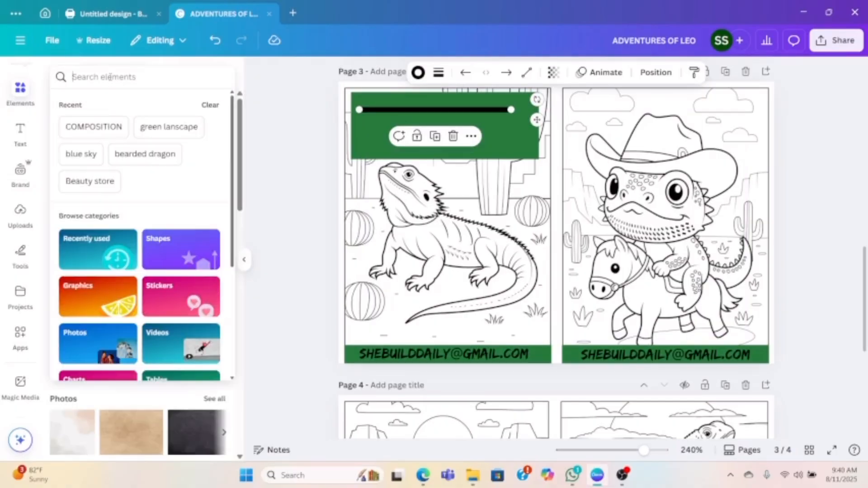
pyautogui.write('LINE')
pyautogui.press('Return')
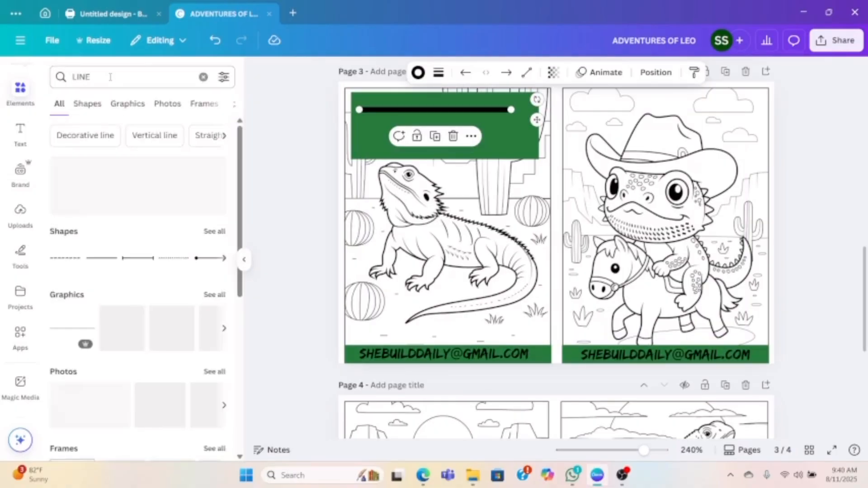
pyautogui.click(452, 136)
# - Add a thin black line from the graphics results and place it across the upper part of the green rectangle
pyautogui.click(101, 257)
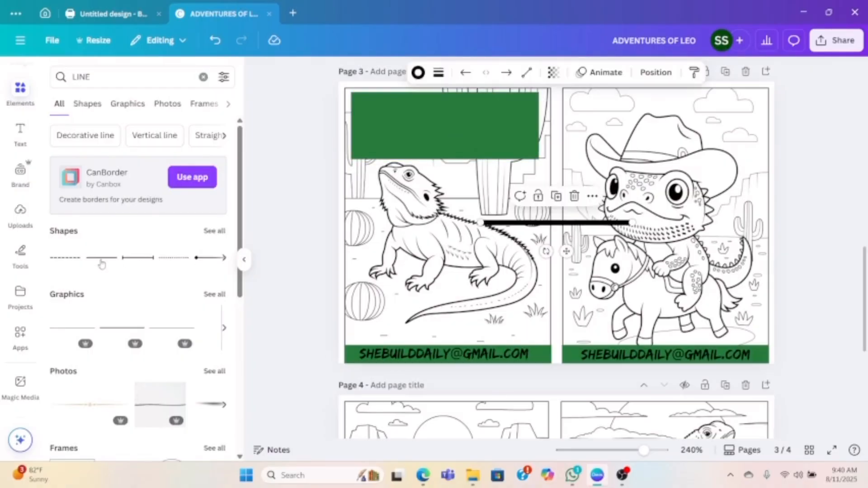
pyautogui.click(574, 196)
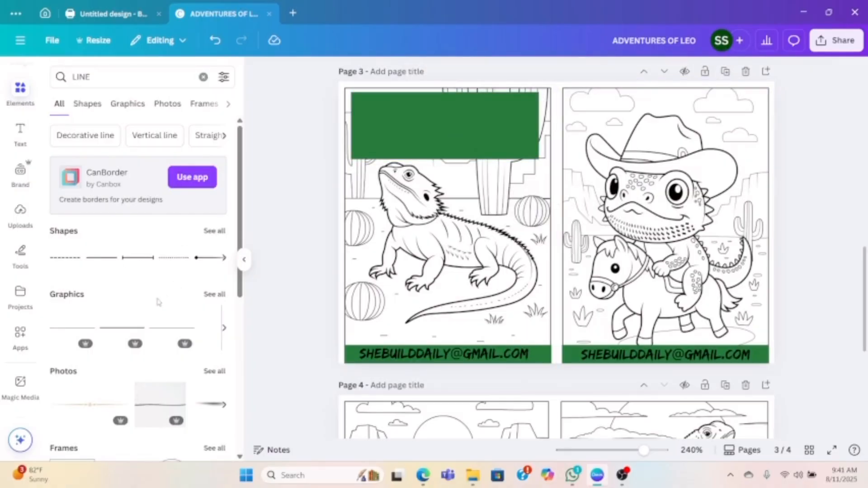
pyautogui.click(128, 324)
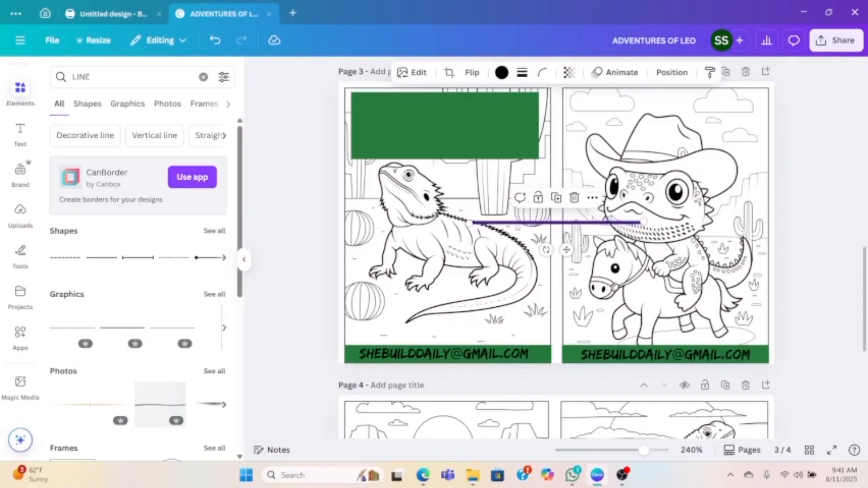
pyautogui.moveTo(515, 221); pyautogui.dragTo(407, 103)
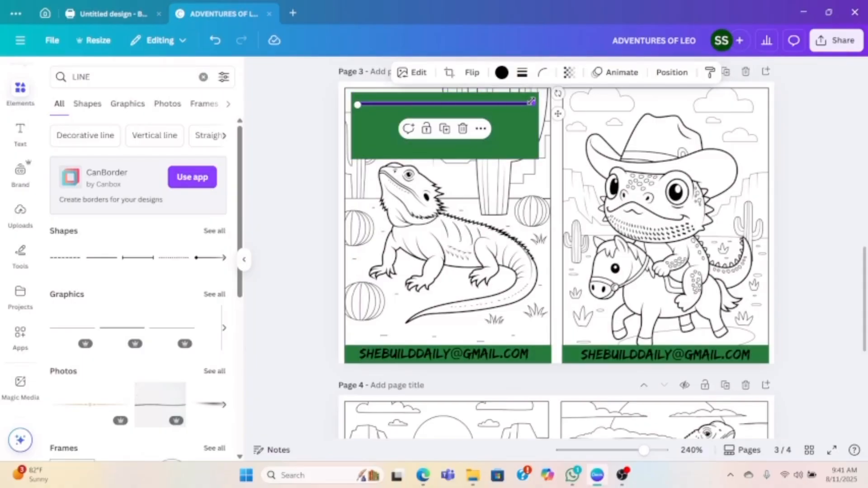
# - Duplicate the thin line four times, spacing the copies evenly down the green rectangle to make five writing lines
pyautogui.click(445, 131)
pyautogui.moveTo(439, 131); pyautogui.dragTo(418, 117)
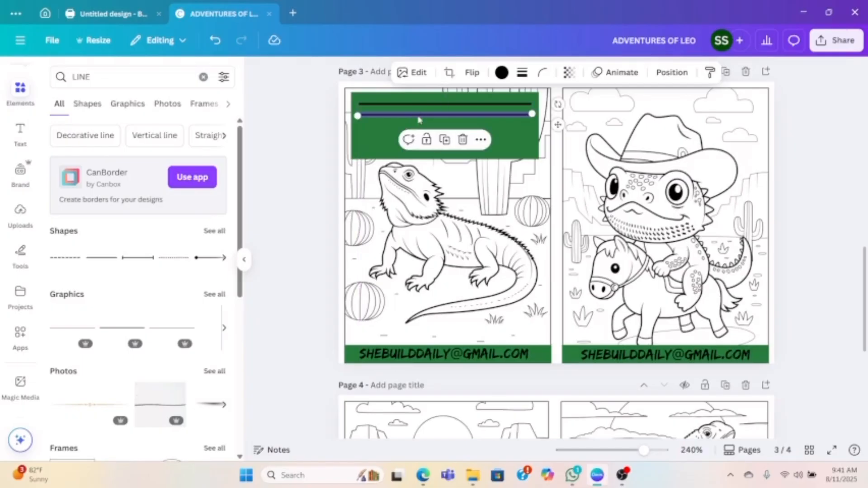
pyautogui.click(445, 139)
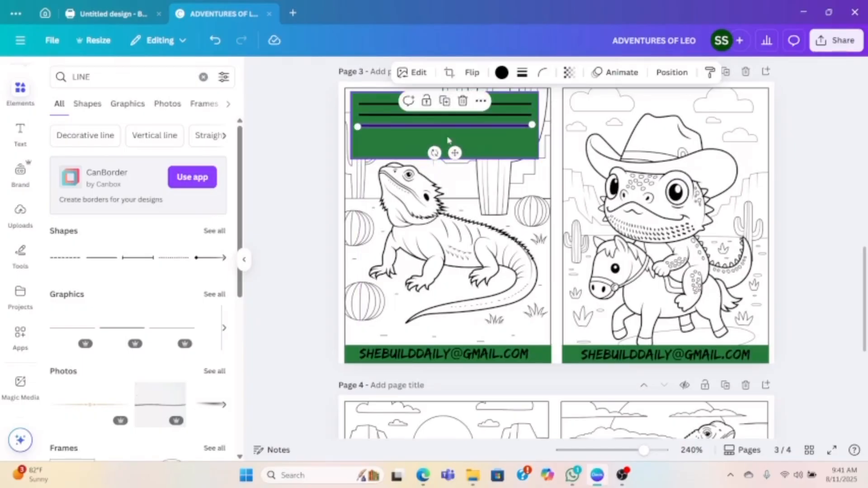
pyautogui.click(445, 101)
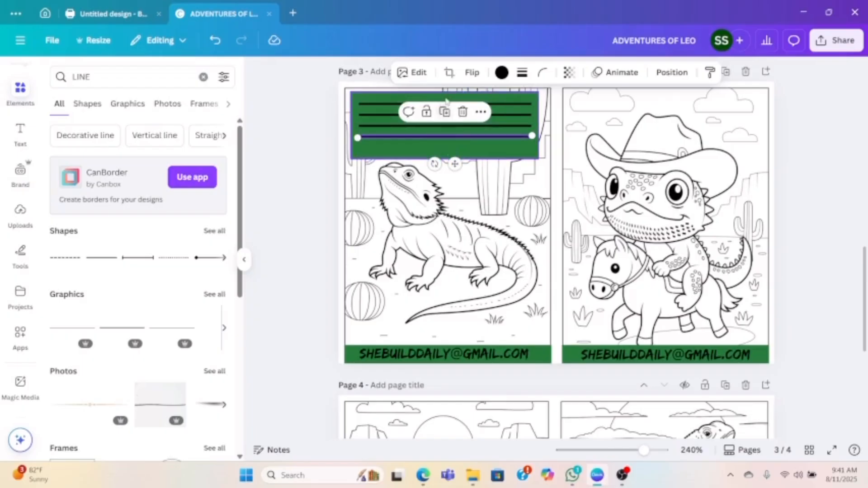
pyautogui.click(446, 113)
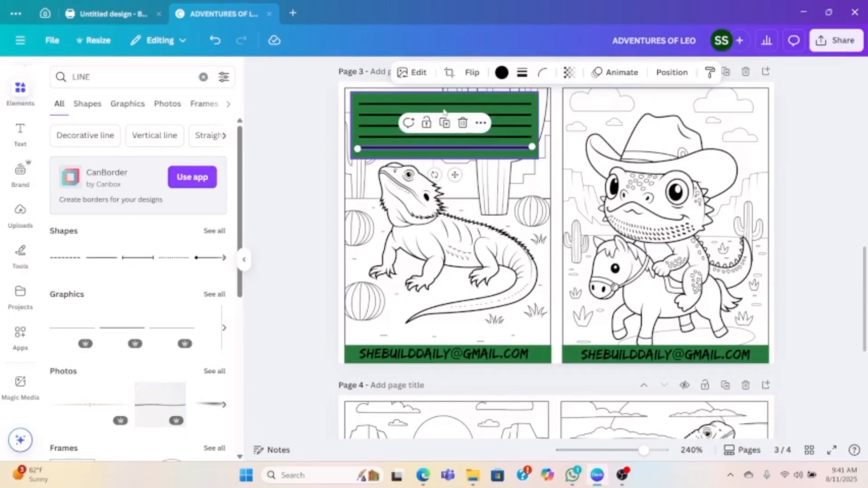
pyautogui.click(306, 146)
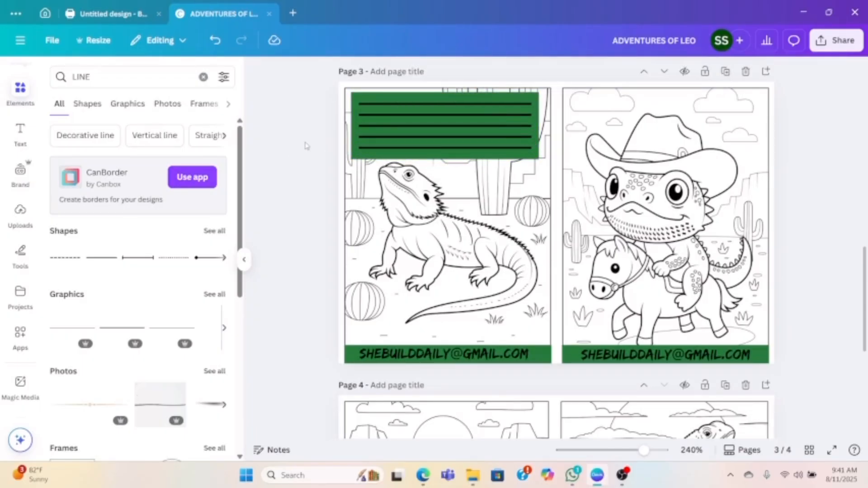
# - Change the fill color of the rectangle behind the writing lines to white
pyautogui.click(372, 97)
pyautogui.click(314, 73)
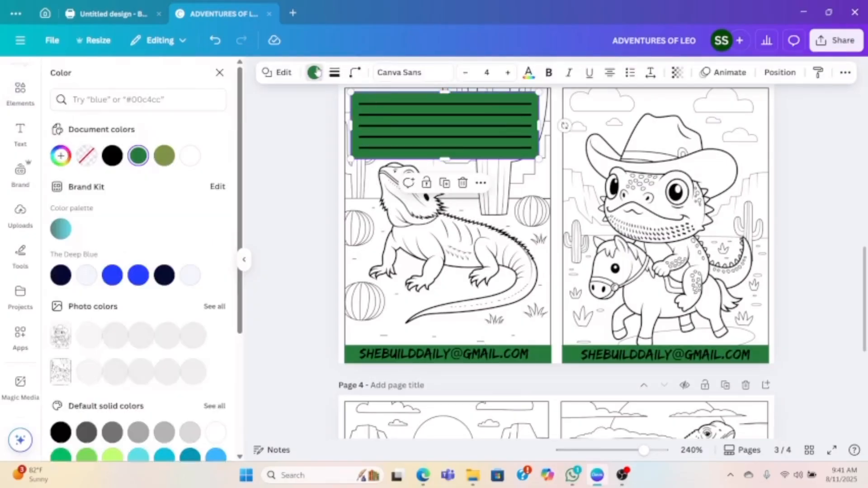
pyautogui.click(164, 156)
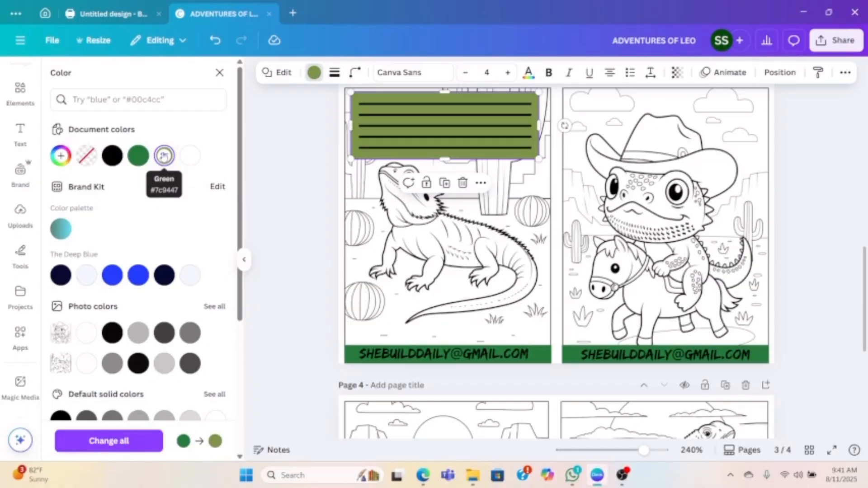
pyautogui.click(190, 155)
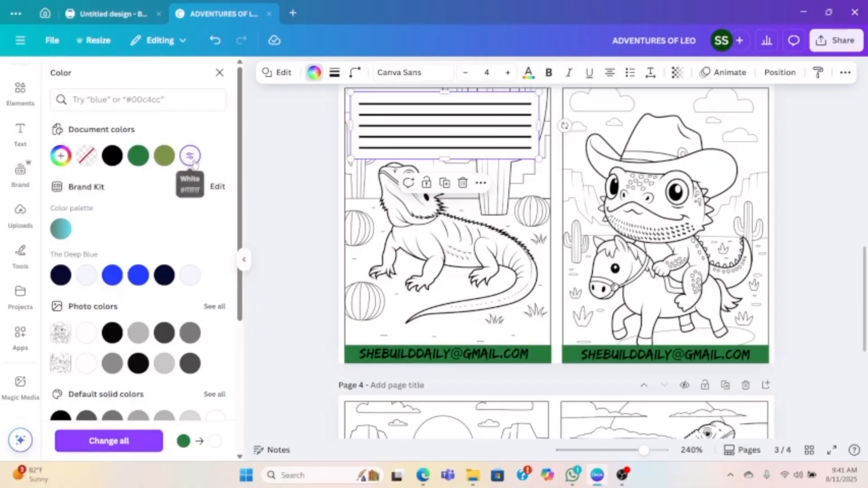
pyautogui.click(288, 159)
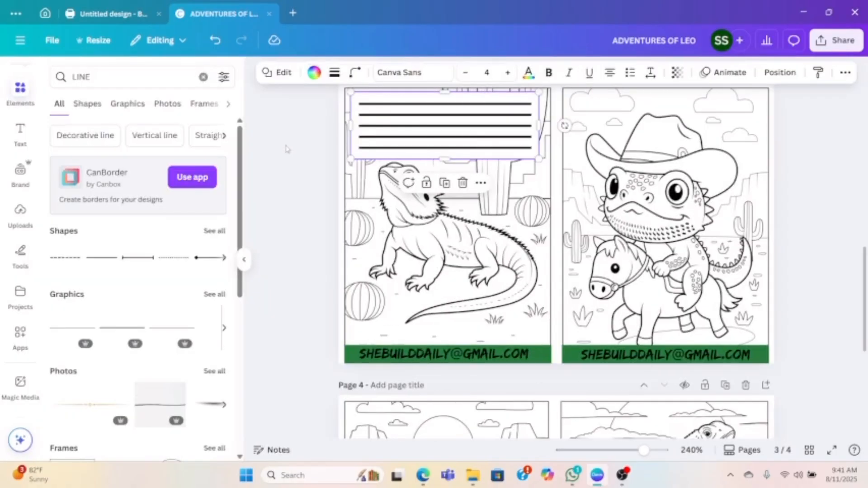
pyautogui.click(285, 142)
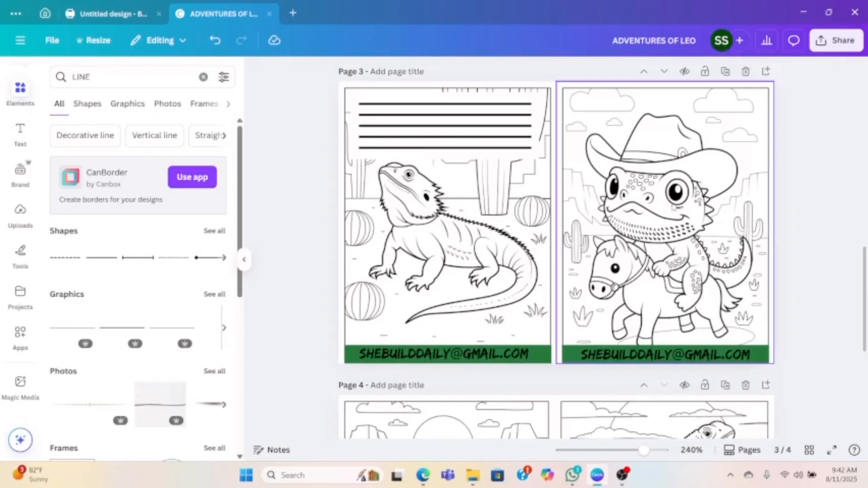
# - Select the white rectangle together with all five writing lines on page 3 and group them
pyautogui.scroll(-4, 656, 210)
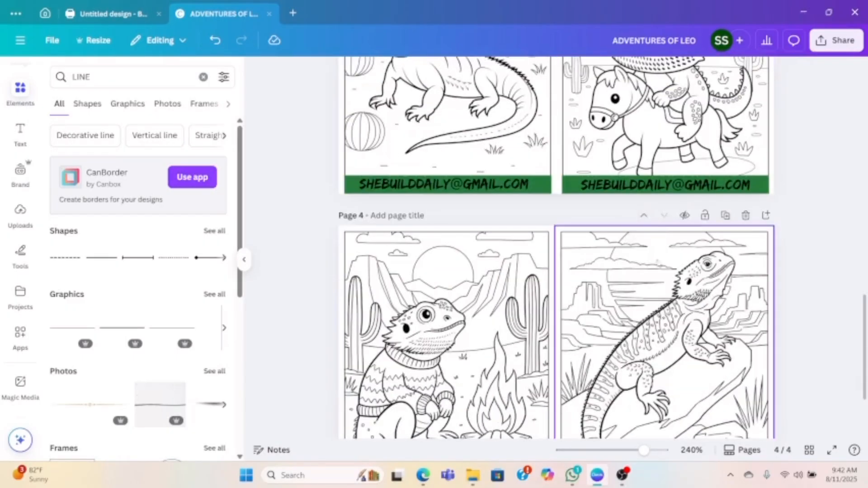
pyautogui.scroll(-3, 658, 265)
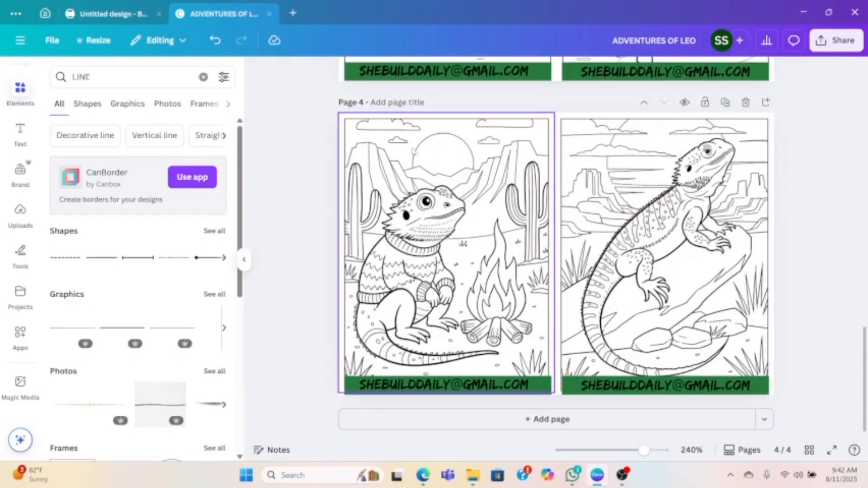
pyautogui.scroll(2, 425, 151)
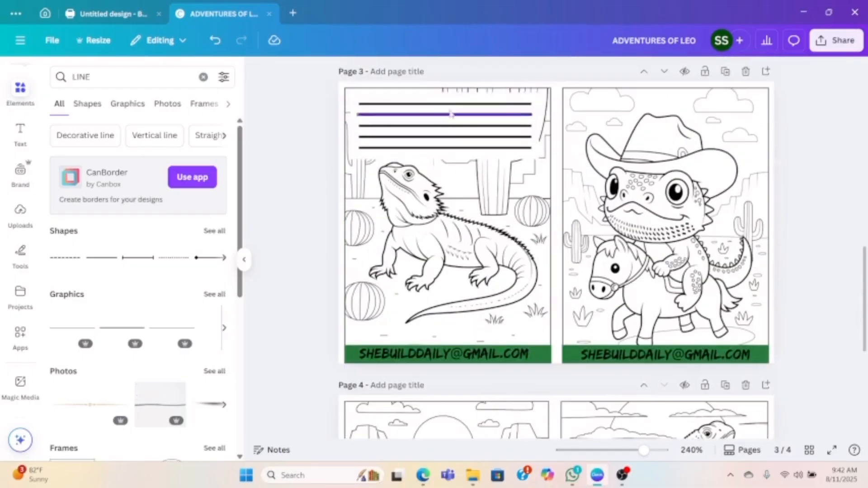
pyautogui.click(458, 96)
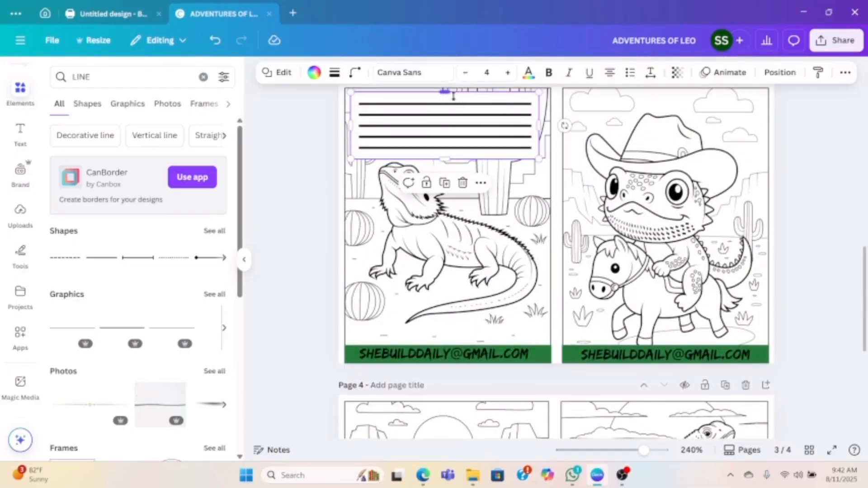
pyautogui.click(789, 72)
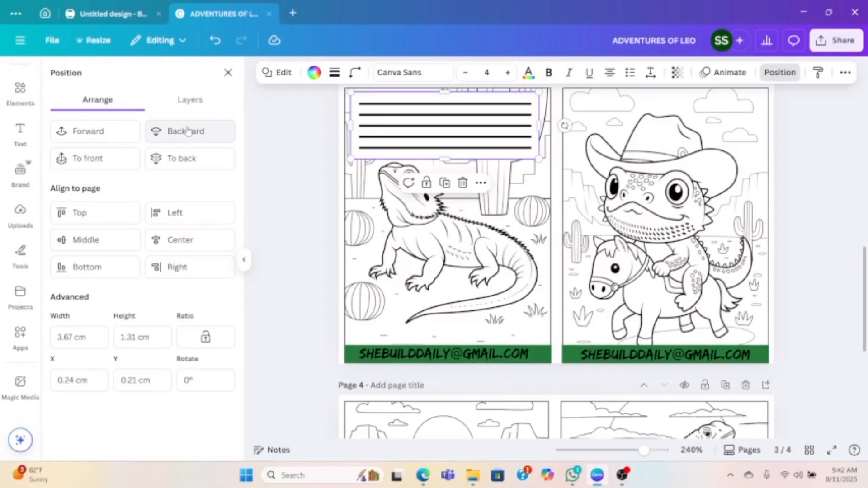
pyautogui.click(189, 102)
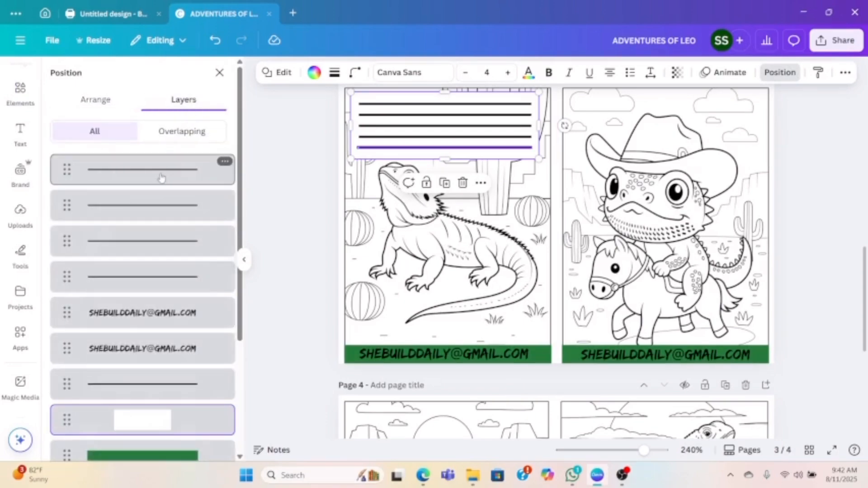
pyautogui.keyDown('shift'); pyautogui.click(160, 177); pyautogui.keyUp('shift')
pyautogui.keyDown('shift'); pyautogui.click(136, 204); pyautogui.keyUp('shift')
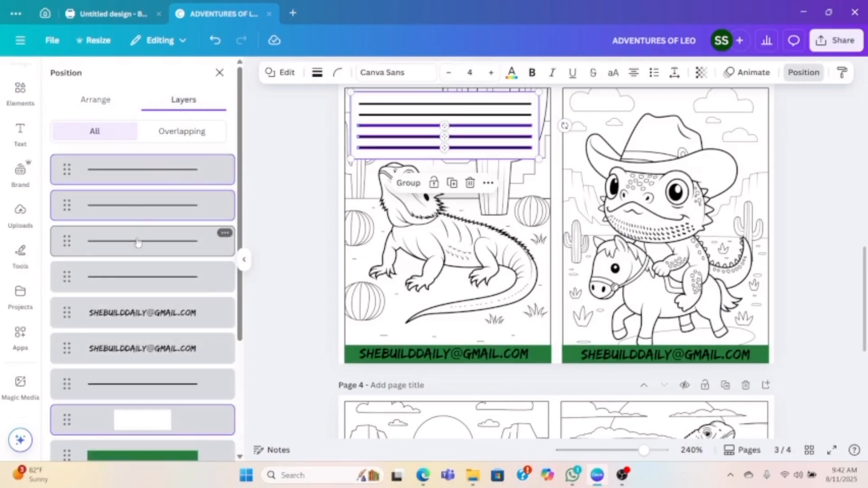
pyautogui.keyDown('shift'); pyautogui.click(138, 240); pyautogui.keyUp('shift')
pyautogui.keyDown('shift'); pyautogui.click(137, 281); pyautogui.keyUp('shift')
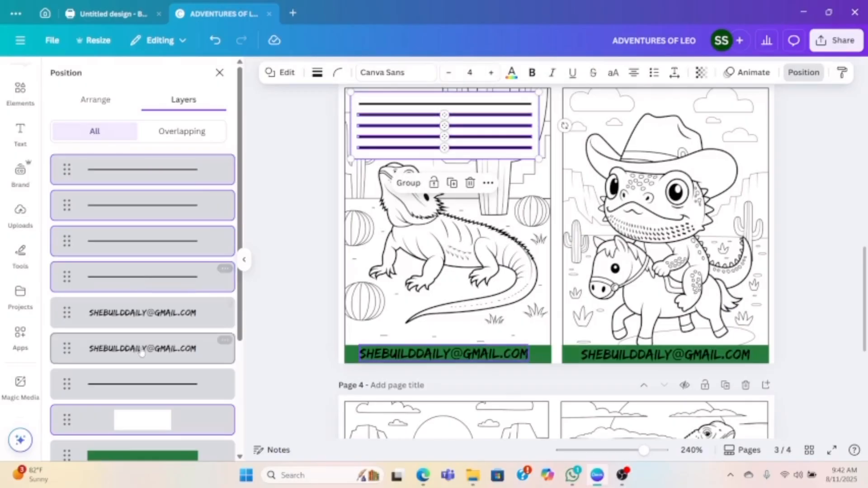
pyautogui.keyDown('shift'); pyautogui.click(142, 387); pyautogui.keyUp('shift')
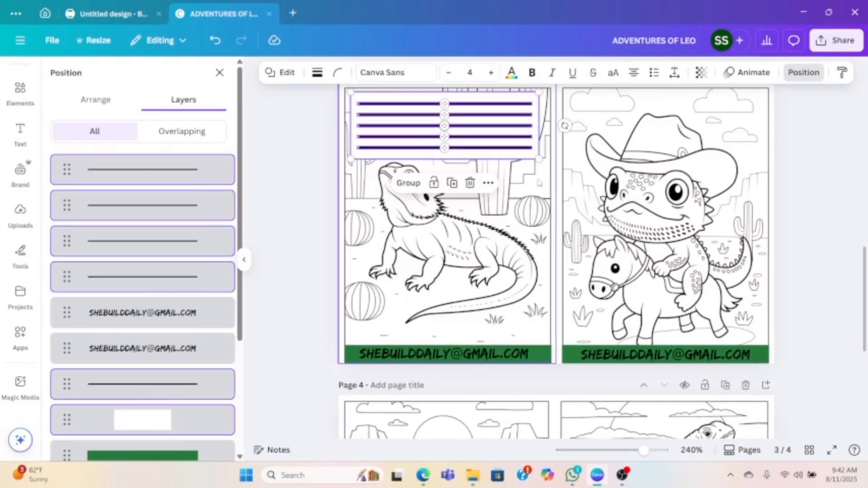
pyautogui.click(409, 184)
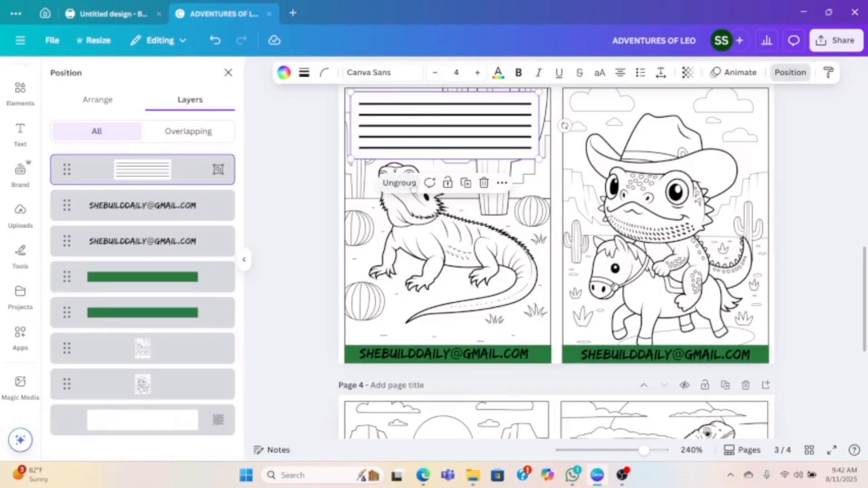
# - Duplicate the writing-line group and place the copy over the upper part of page 4's campfire dragon image
pyautogui.click(466, 182)
pyautogui.moveTo(458, 145); pyautogui.dragTo(437, 211)
pyautogui.scroll(-5, 449, 229)
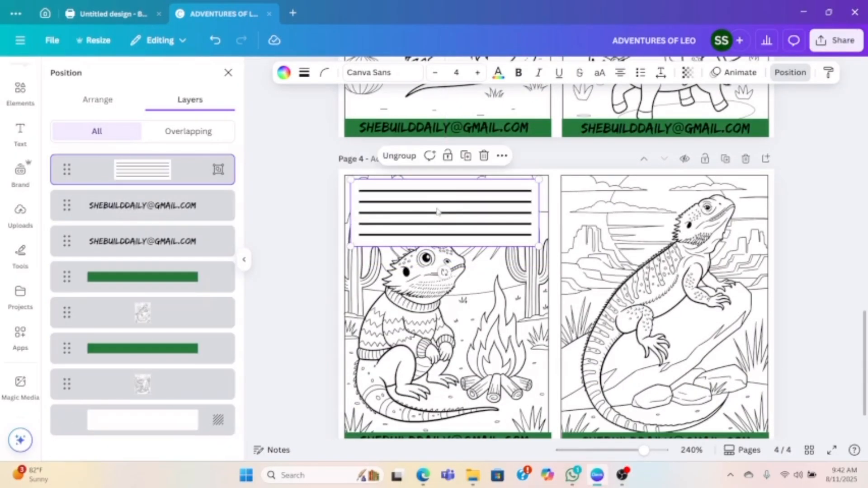
# - Ungroup page 4's writing panel and shorten its white rectangle from below to end just under the last line
pyautogui.click(399, 156)
pyautogui.click(315, 212)
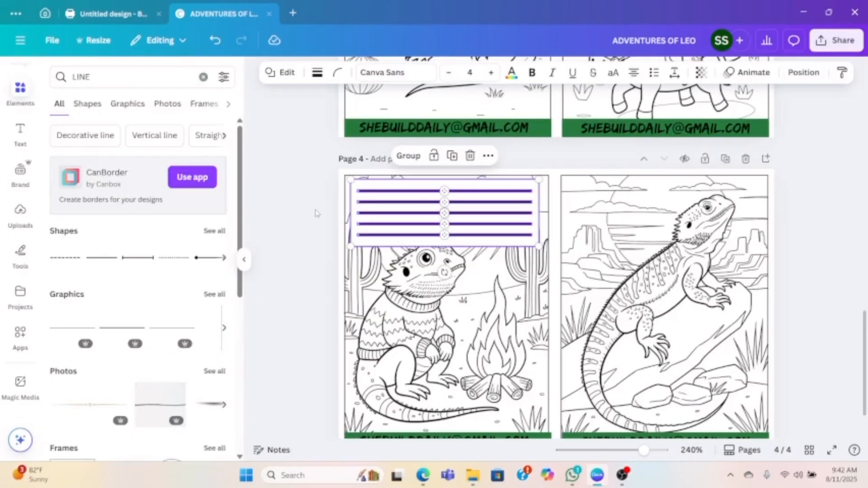
pyautogui.click(431, 243)
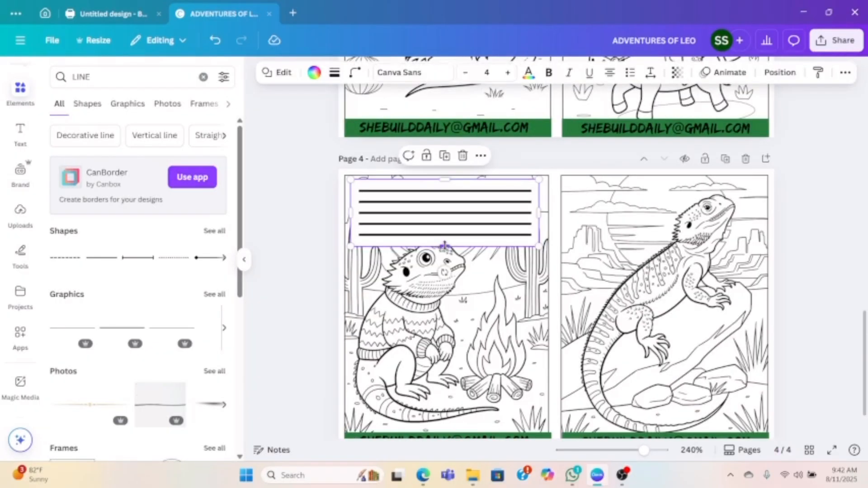
pyautogui.moveTo(444, 247); pyautogui.dragTo(445, 235)
pyautogui.click(315, 190)
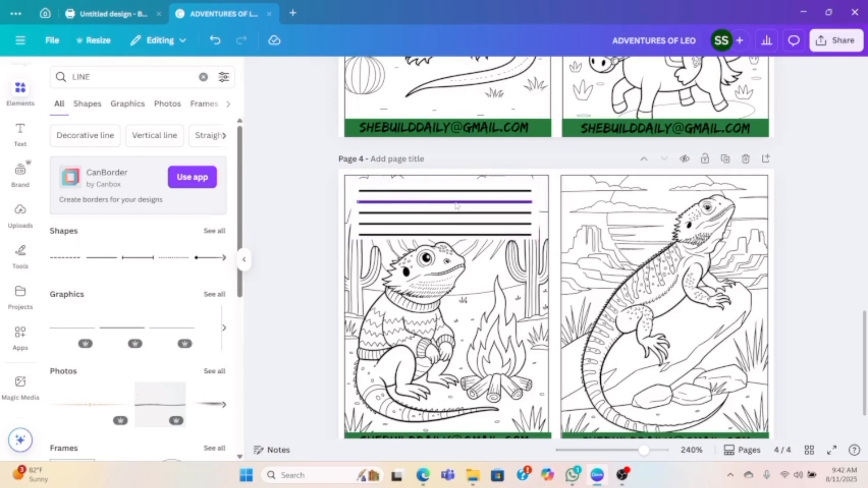
pyautogui.scroll(5, 455, 206)
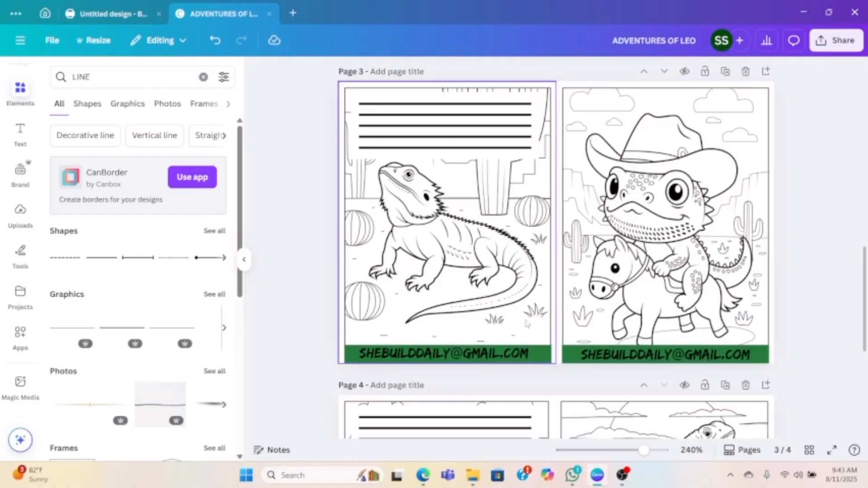
pyautogui.scroll(5, 595, 199)
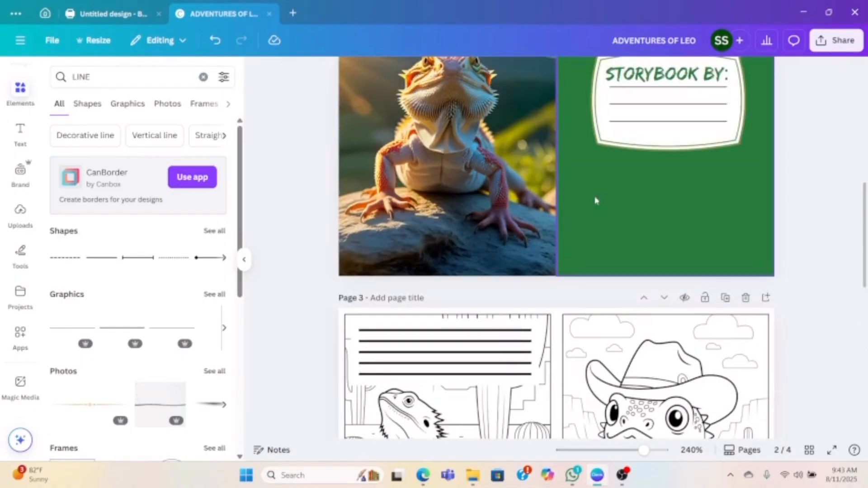
pyautogui.scroll(1, 654, 271)
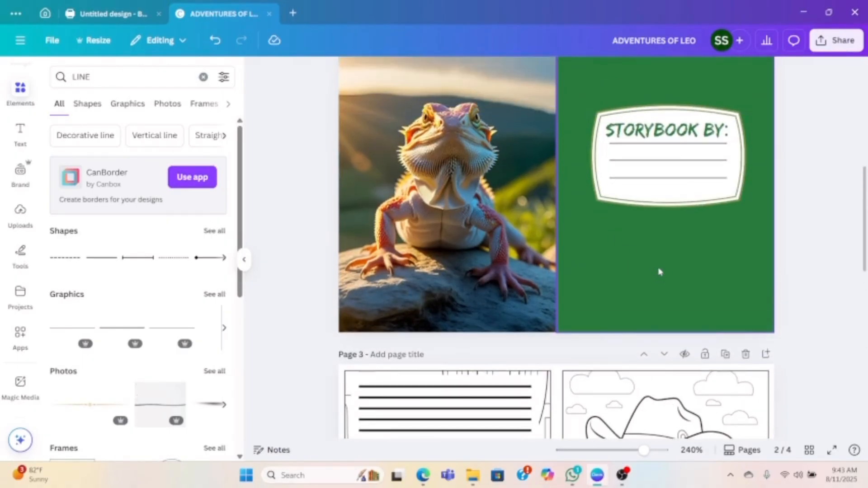
pyautogui.scroll(1, 681, 272)
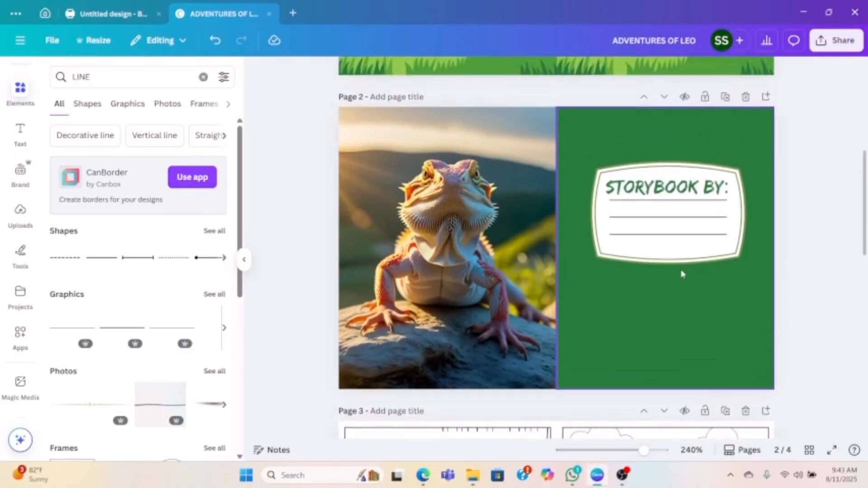
pyautogui.scroll(-7, 682, 273)
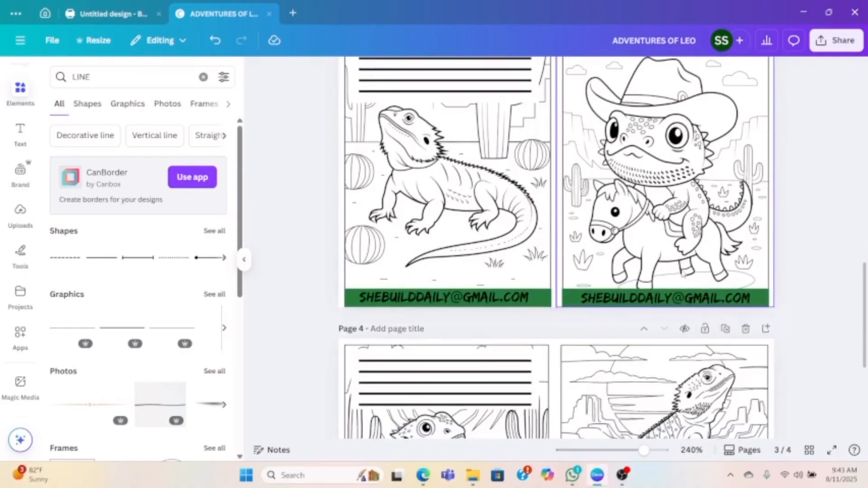
# - Review all four storybook pages, checking the covers, the name label page, and the coloring pages with their writing lines and footers
pyautogui.scroll(-3, 655, 235)
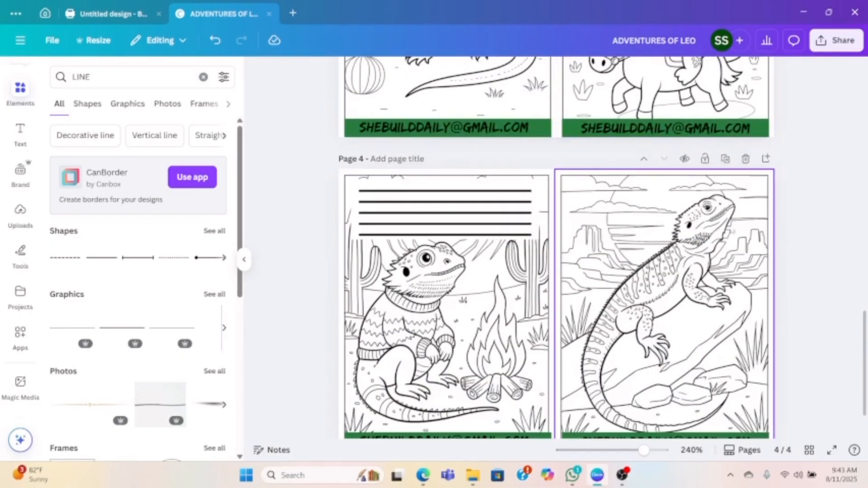
pyautogui.scroll(-1, 556, 249)
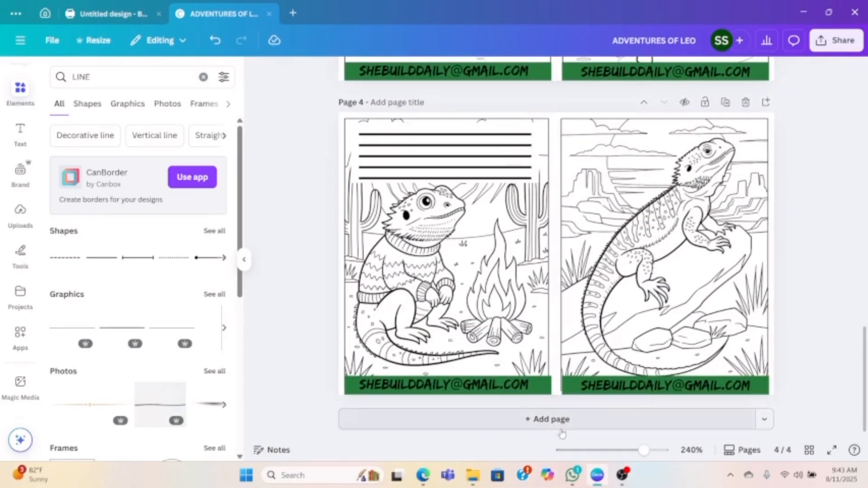
pyautogui.scroll(4, 466, 156)
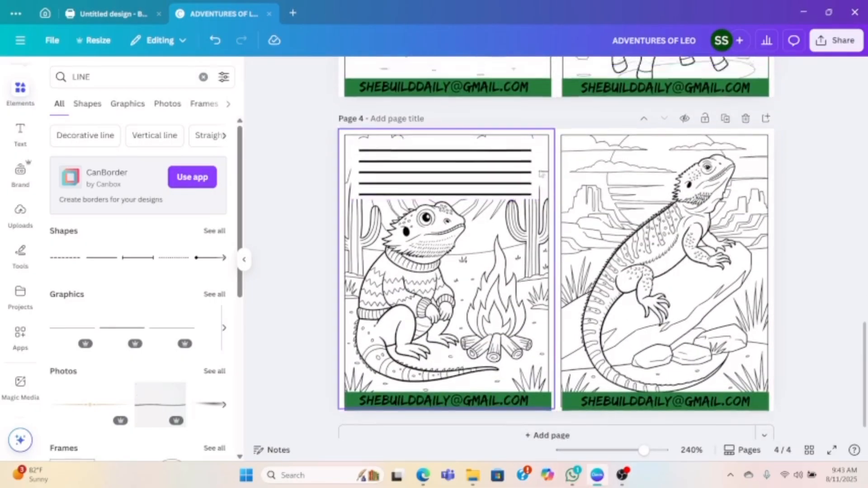
pyautogui.scroll(10, 543, 174)
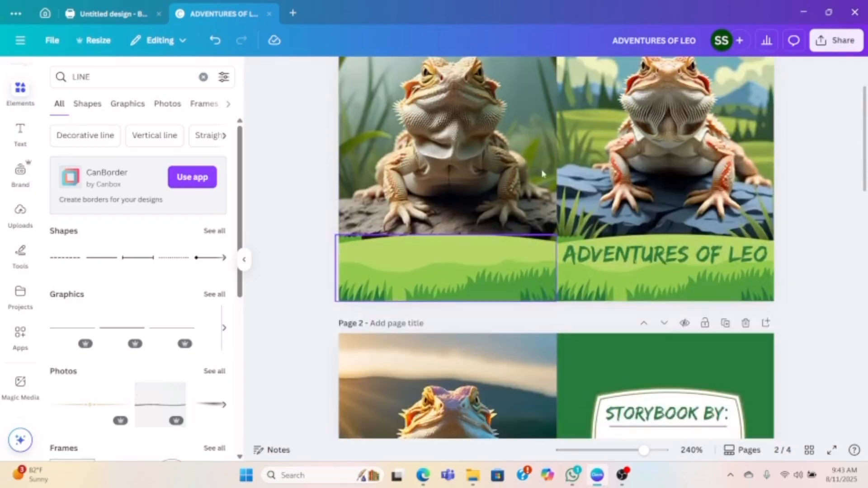
pyautogui.scroll(-12, 547, 182)
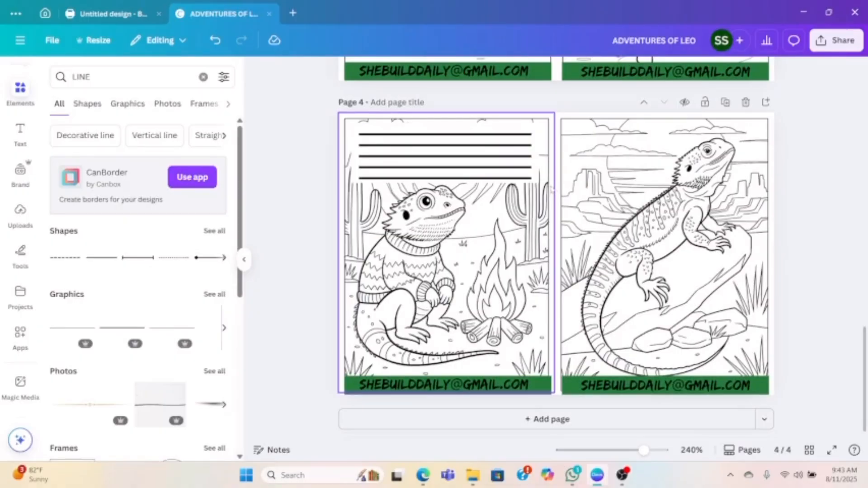
pyautogui.scroll(6, 657, 281)
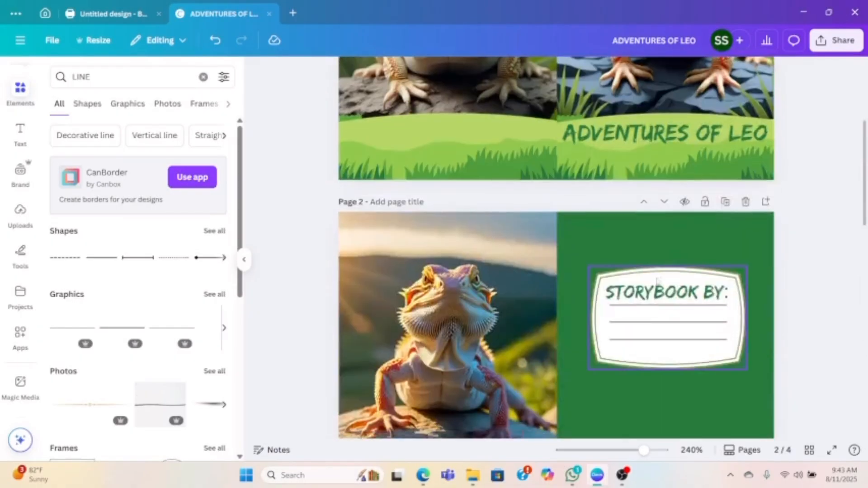
pyautogui.scroll(2, 657, 282)
pyautogui.scroll(-2, 744, 257)
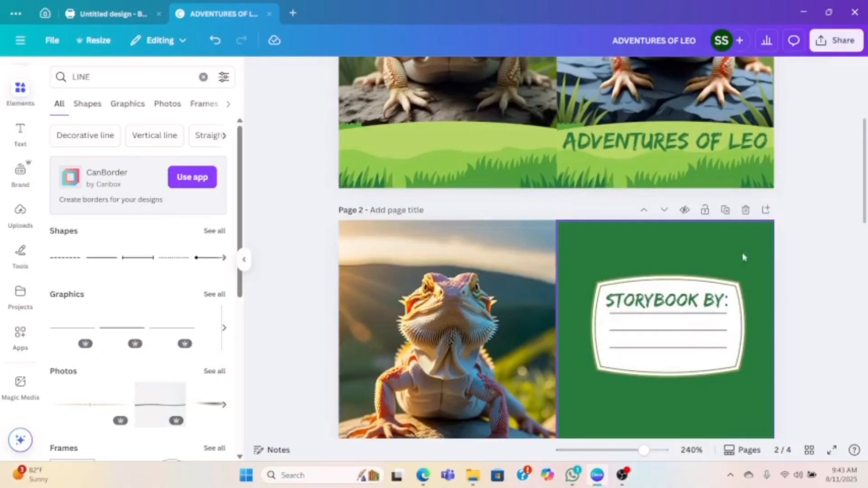
pyautogui.scroll(-5, 608, 145)
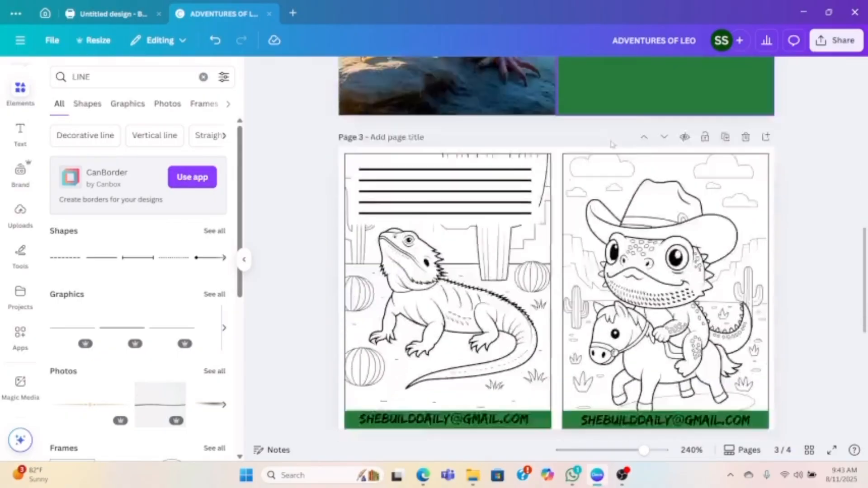
pyautogui.scroll(-5, 611, 143)
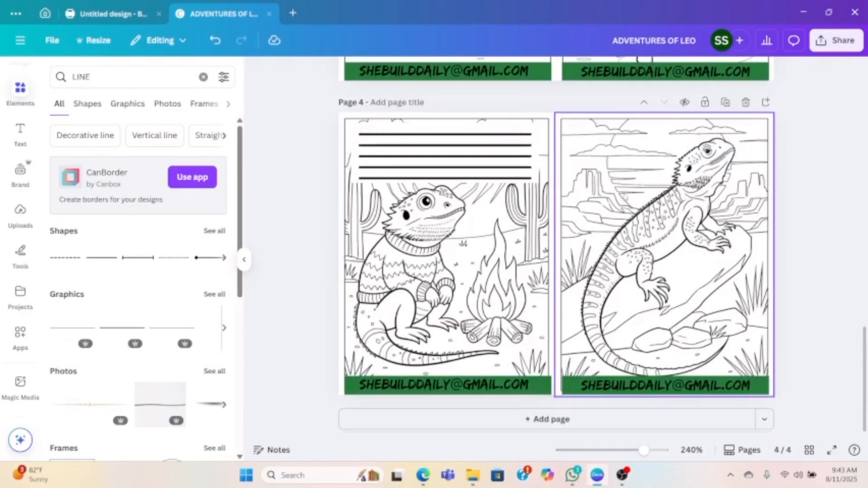
pyautogui.scroll(10, 623, 197)
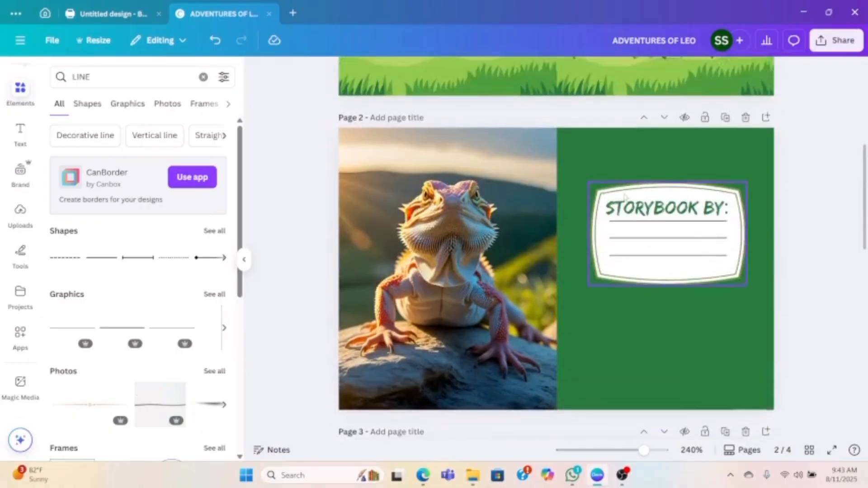
pyautogui.scroll(5, 624, 196)
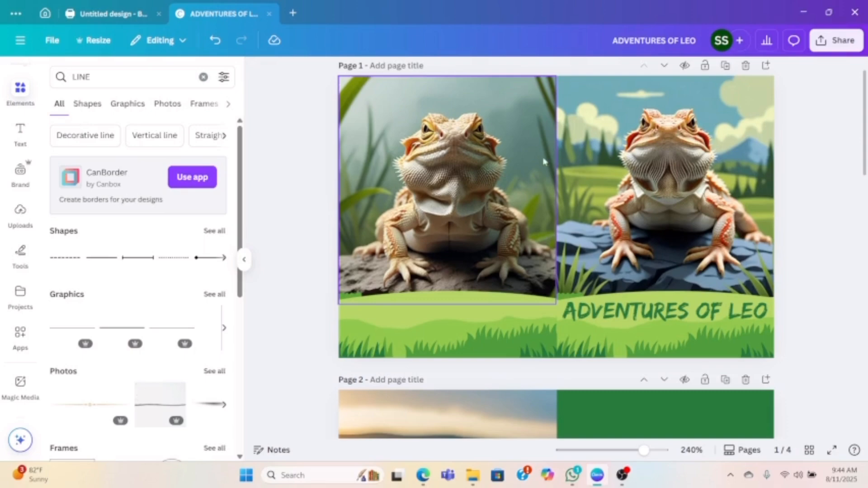
pyautogui.scroll(-4, 546, 164)
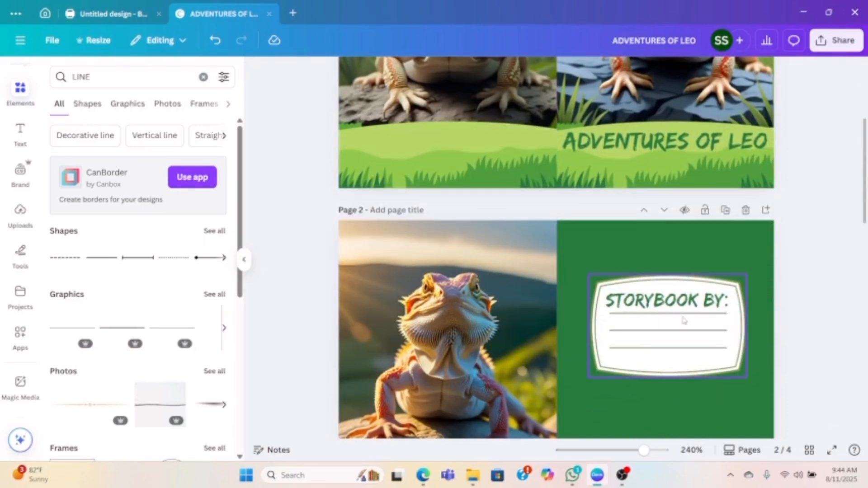
pyautogui.scroll(-3, 675, 338)
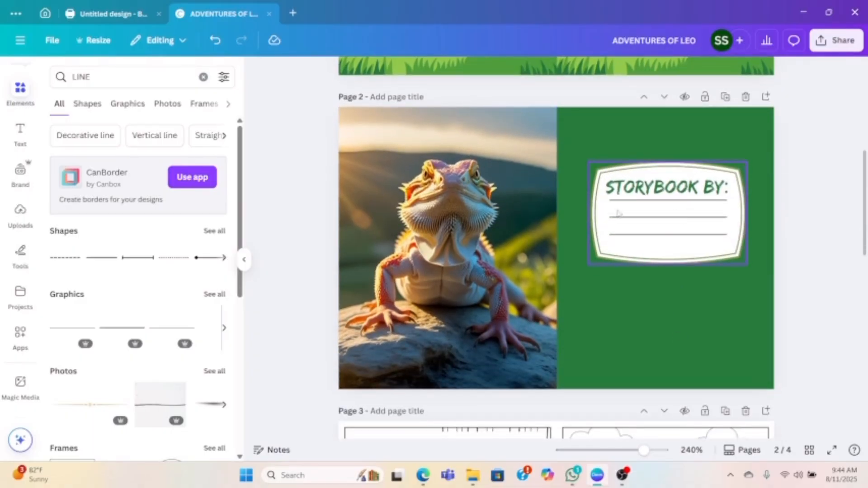
pyautogui.scroll(-7, 632, 225)
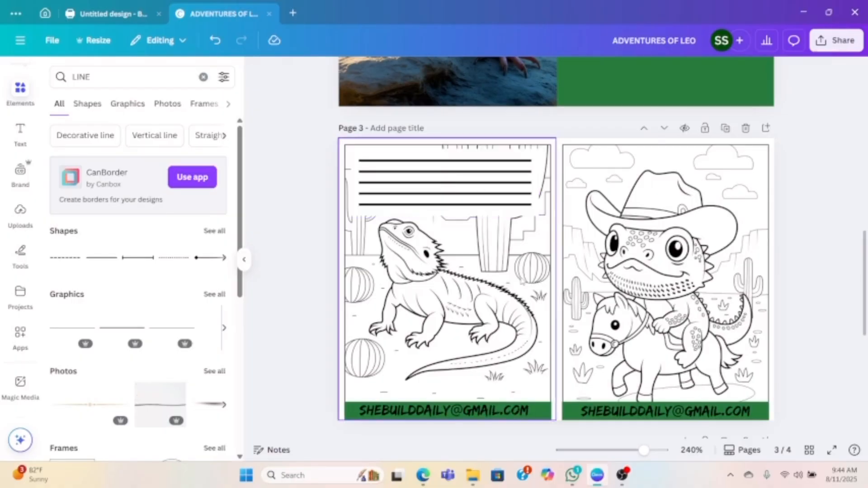
pyautogui.scroll(-3, 524, 280)
pyautogui.scroll(-3, 527, 278)
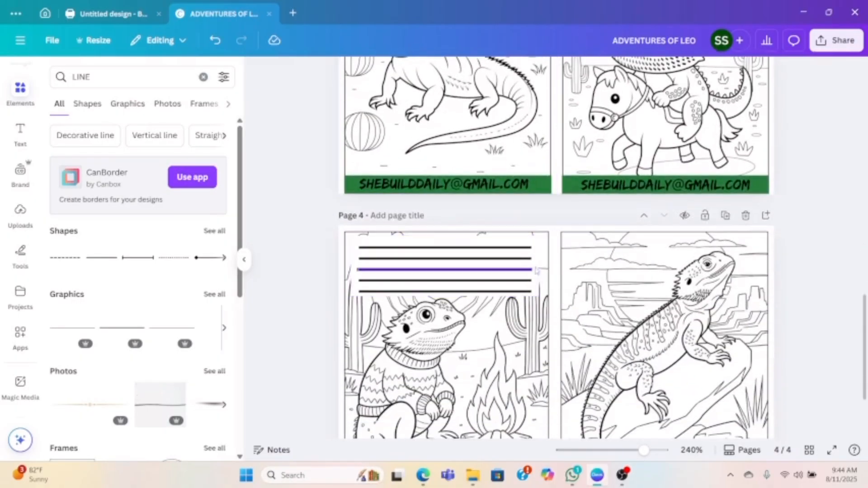
pyautogui.scroll(5, 556, 248)
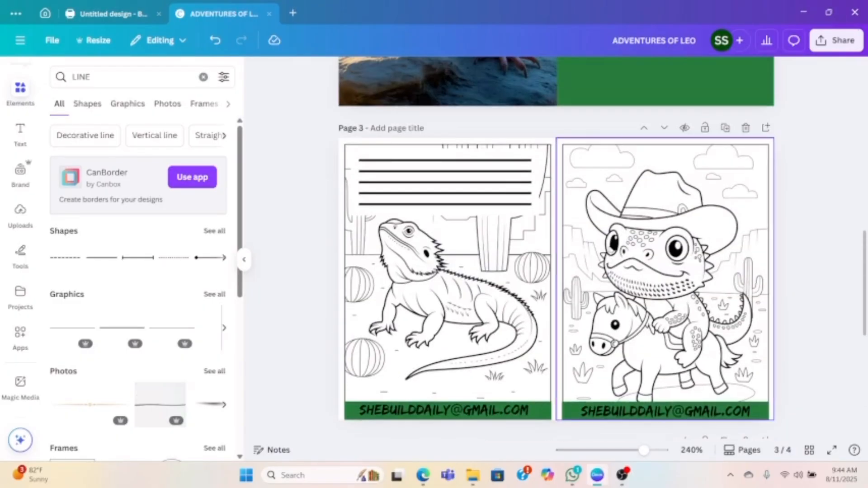
pyautogui.scroll(-3, 611, 248)
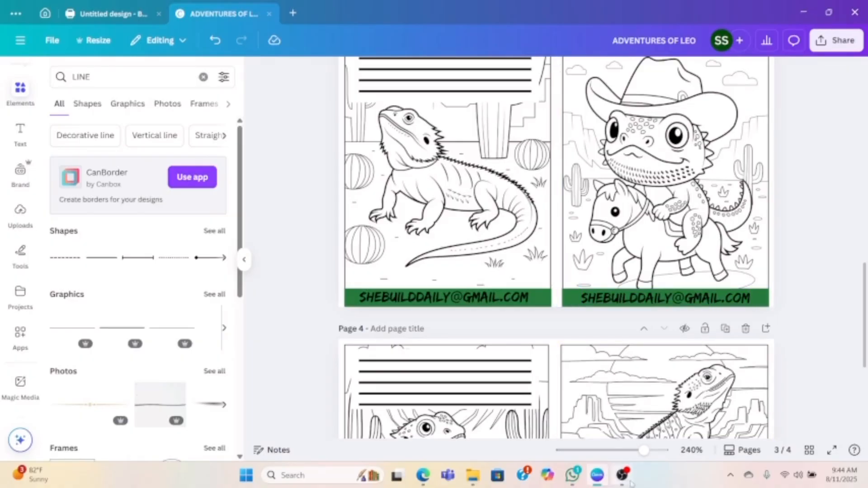
pyautogui.moveTo(628, 480)
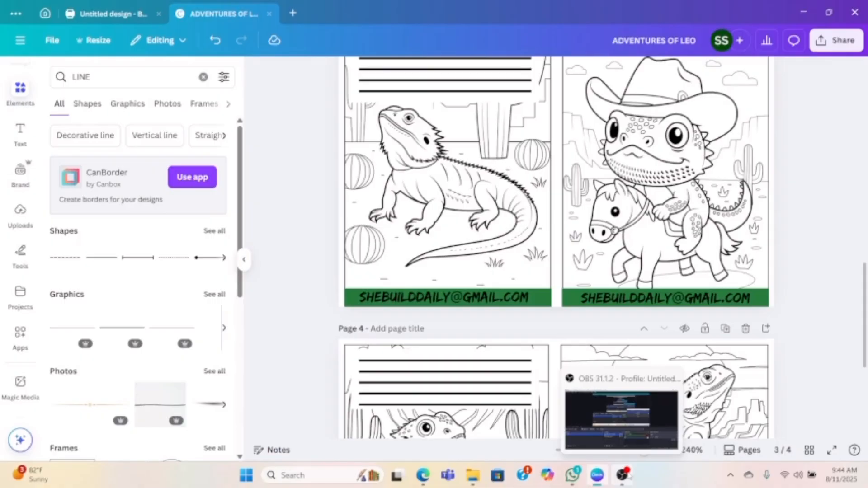